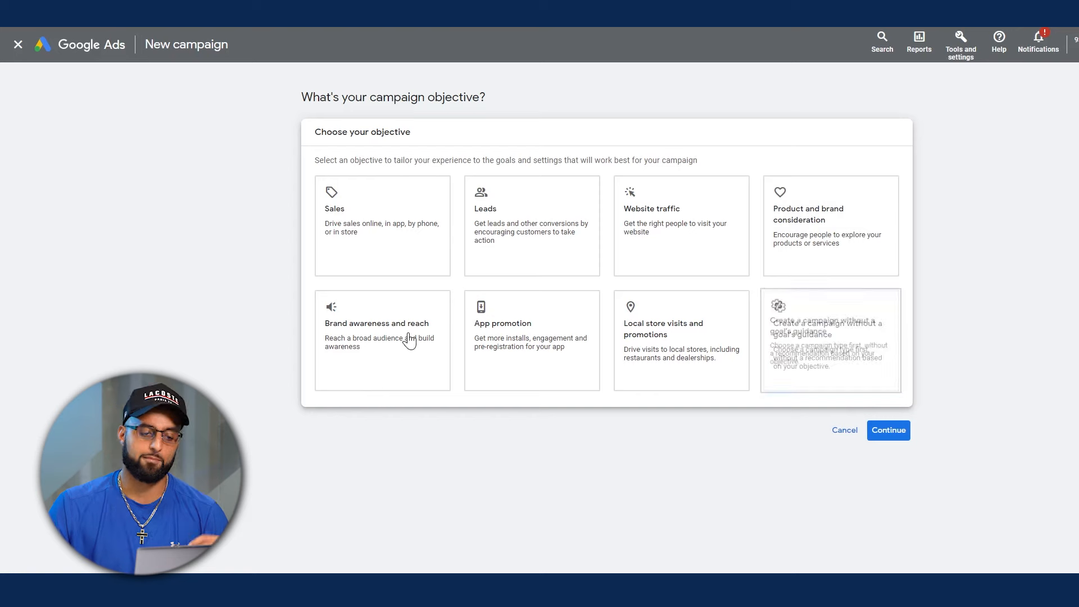
# - Choose Leads as the campaign objective
pyautogui.click(522, 252)
pyautogui.scroll(-3, 738, 300)
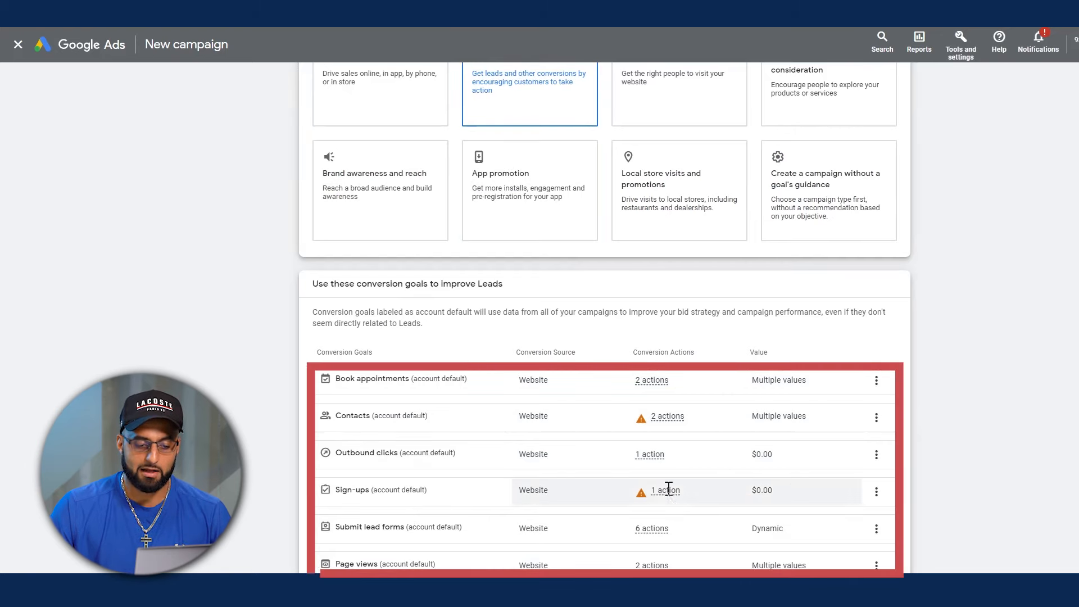
# - Check the active and inactive conversion actions behind the Contacts and Book appointments goals, including the option to remove a goal
pyautogui.moveTo(663, 418)
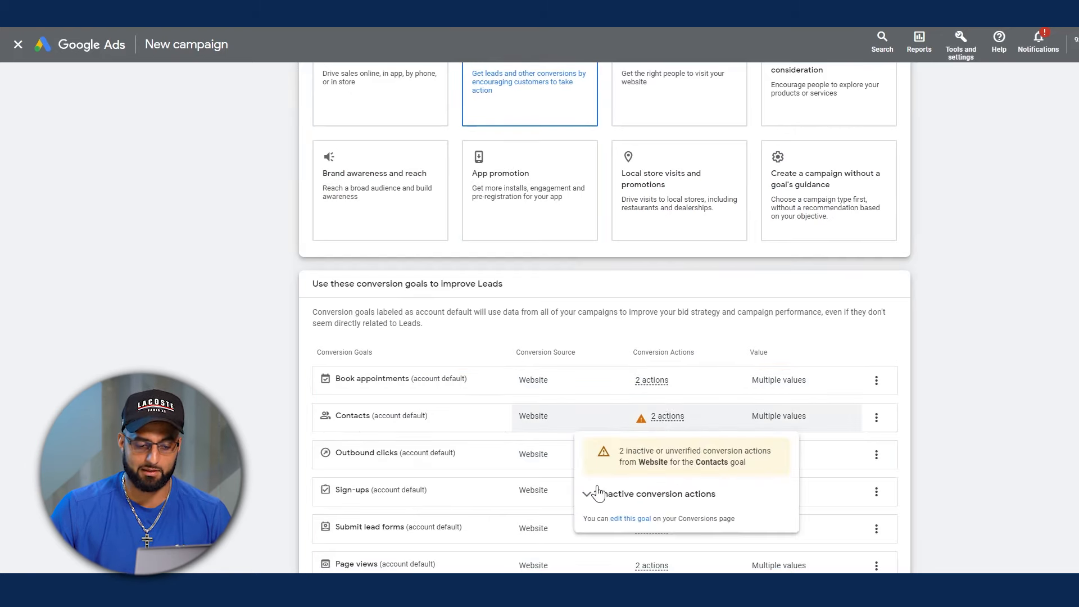
pyautogui.click(587, 494)
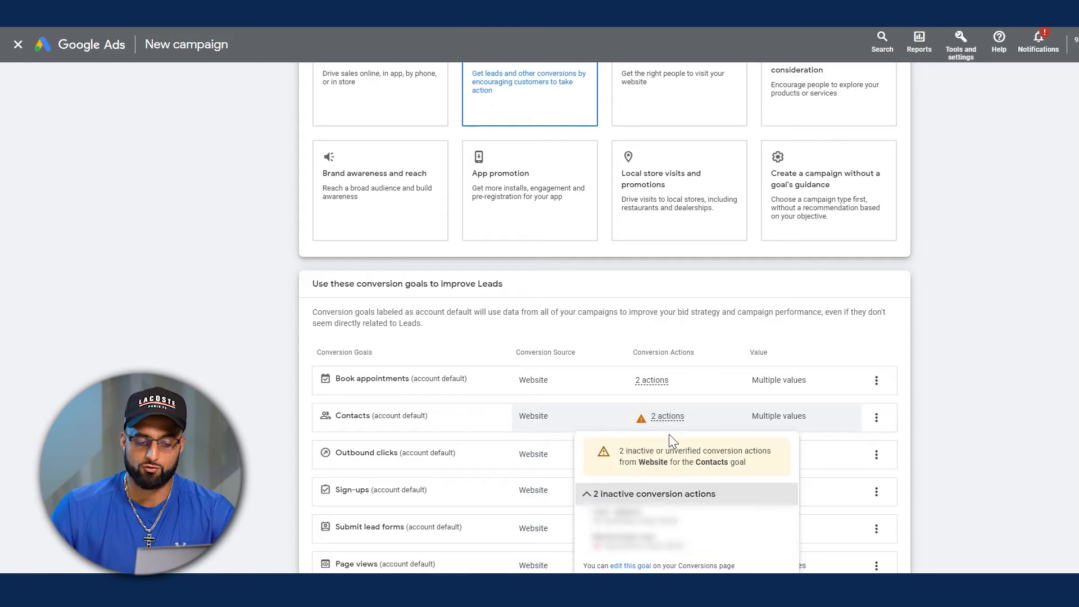
pyautogui.moveTo(663, 384)
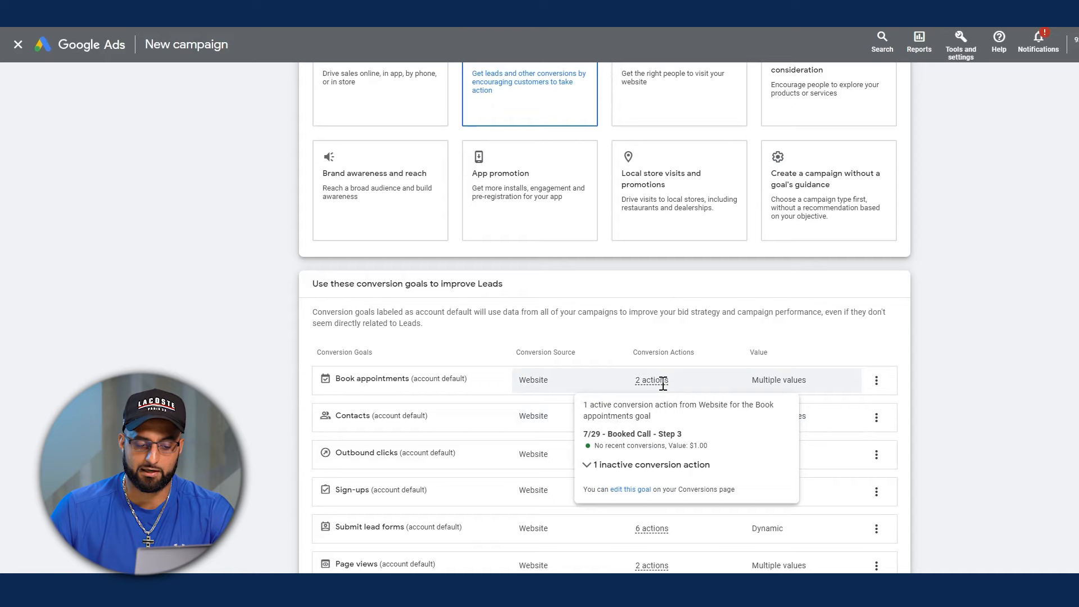
pyautogui.click(593, 465)
pyautogui.click(597, 463)
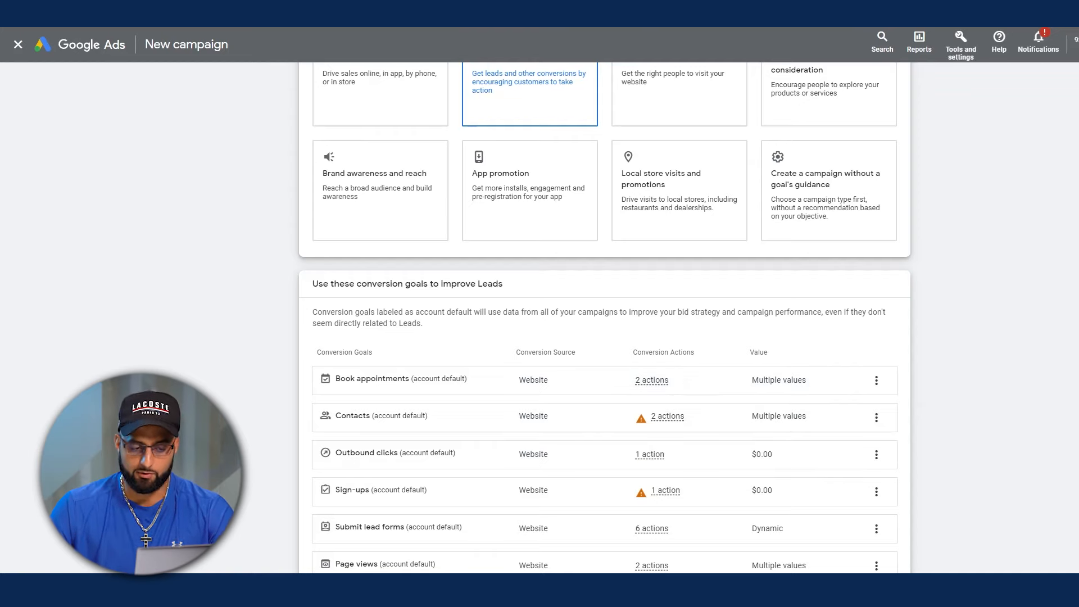
pyautogui.click(879, 387)
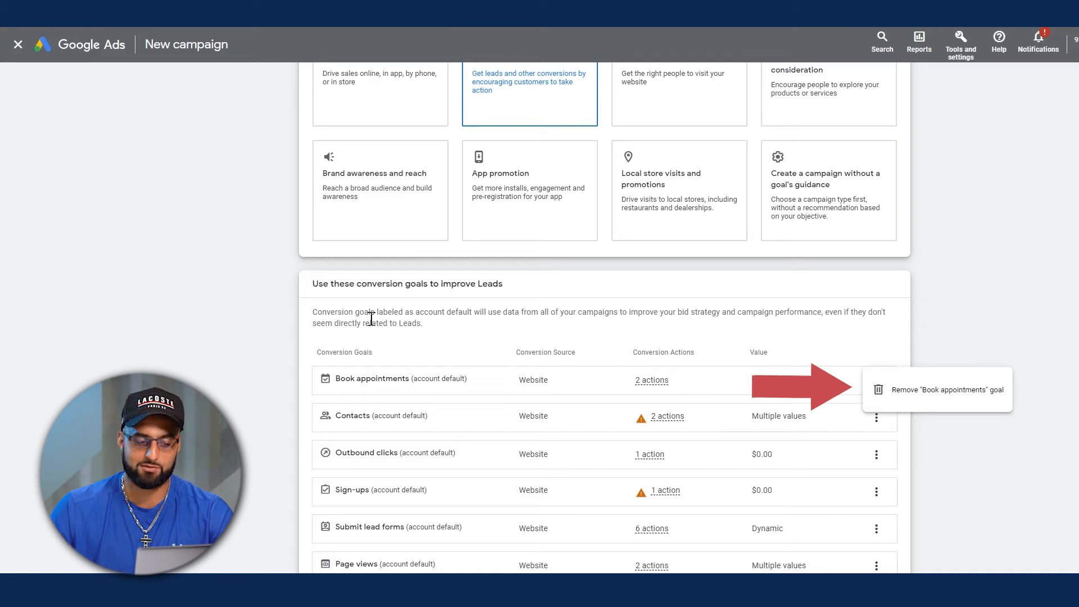
pyautogui.moveTo(666, 375)
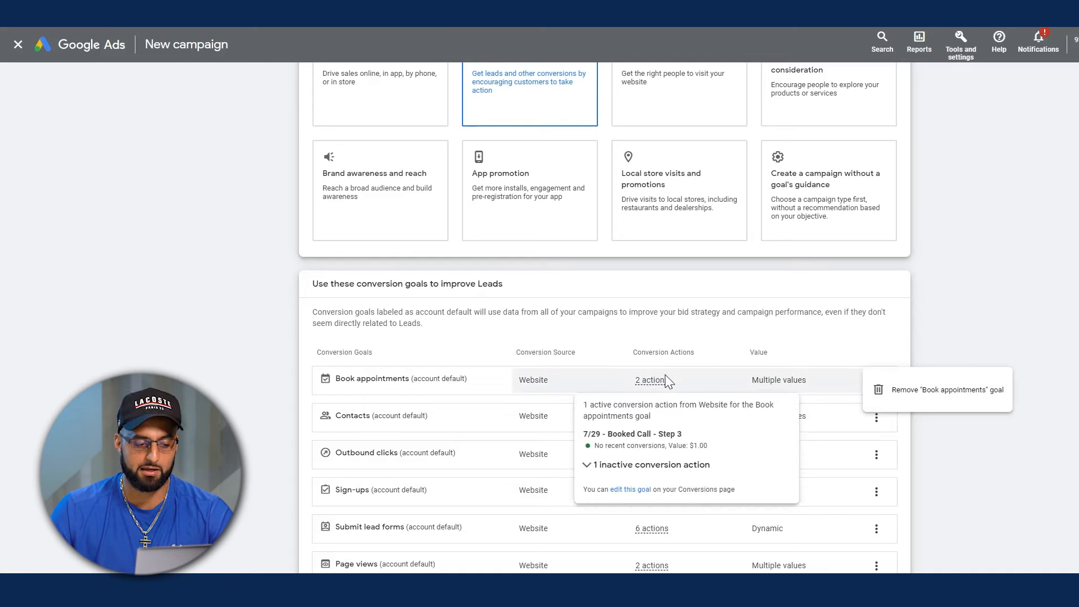
pyautogui.click(619, 310)
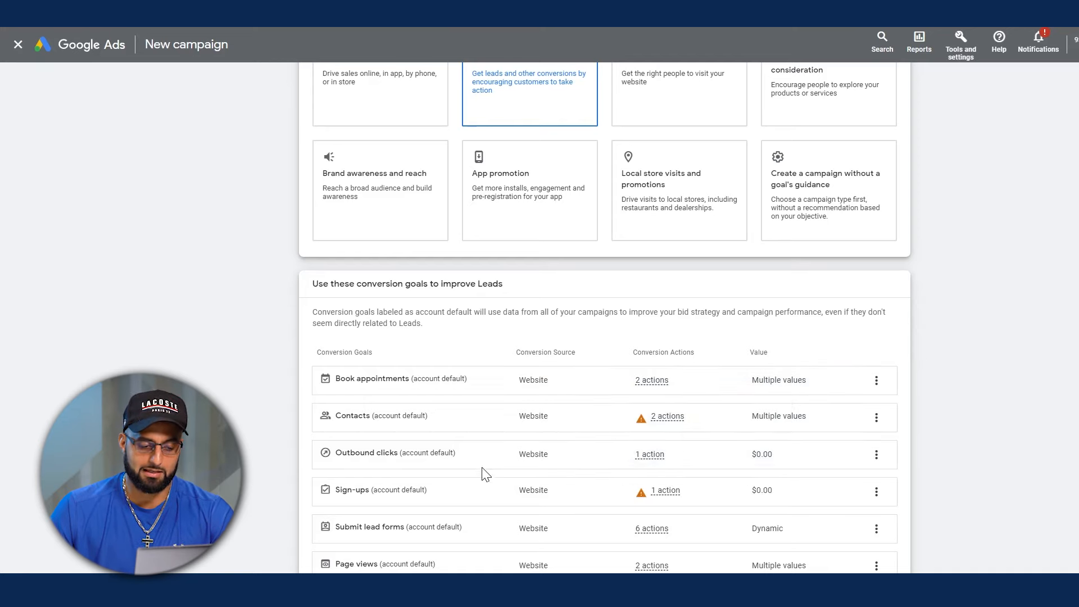
# - Remove the Outbound clicks and Contacts goals from the campaign's conversion goals
pyautogui.click(876, 455)
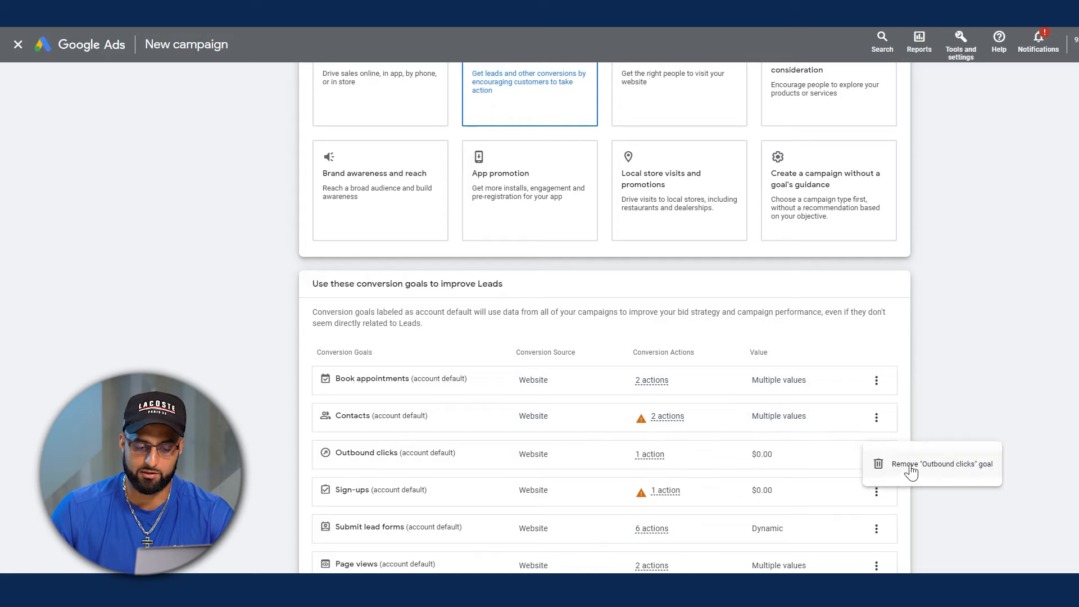
pyautogui.click(910, 469)
pyautogui.click(725, 420)
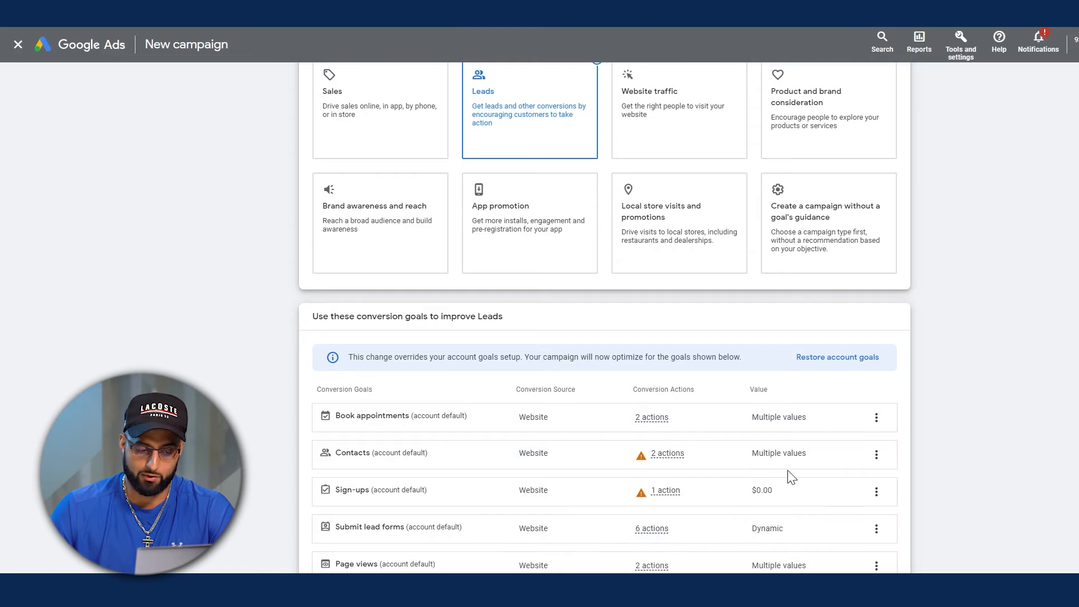
pyautogui.click(876, 454)
pyautogui.click(902, 464)
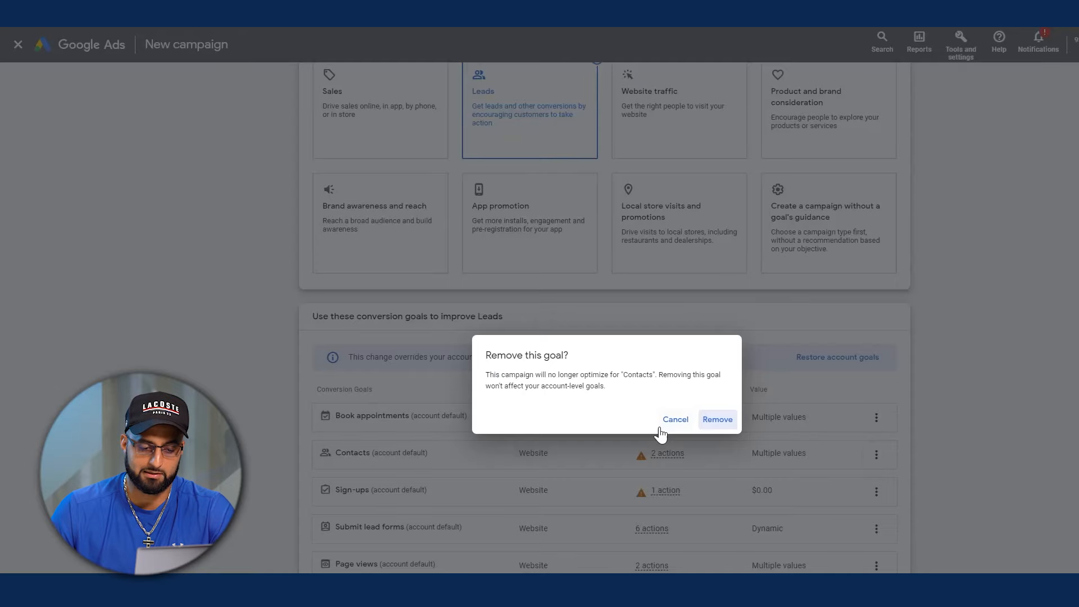
pyautogui.click(716, 419)
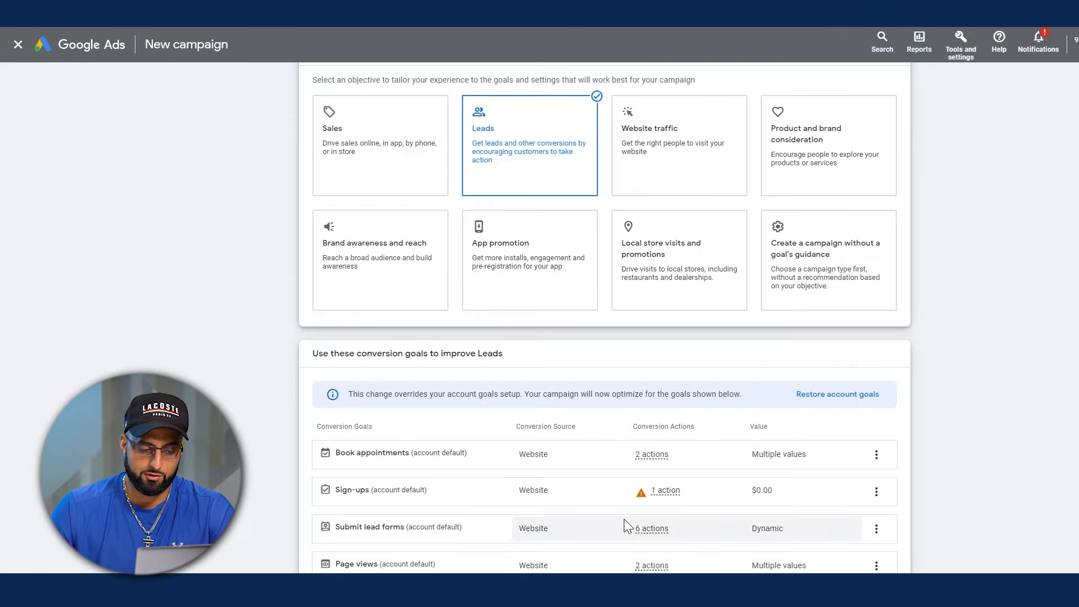
# - Remove the Sign-ups, Page views and Purchases goals from the campaign's conversion goals
pyautogui.click(876, 498)
pyautogui.click(902, 508)
pyautogui.click(712, 419)
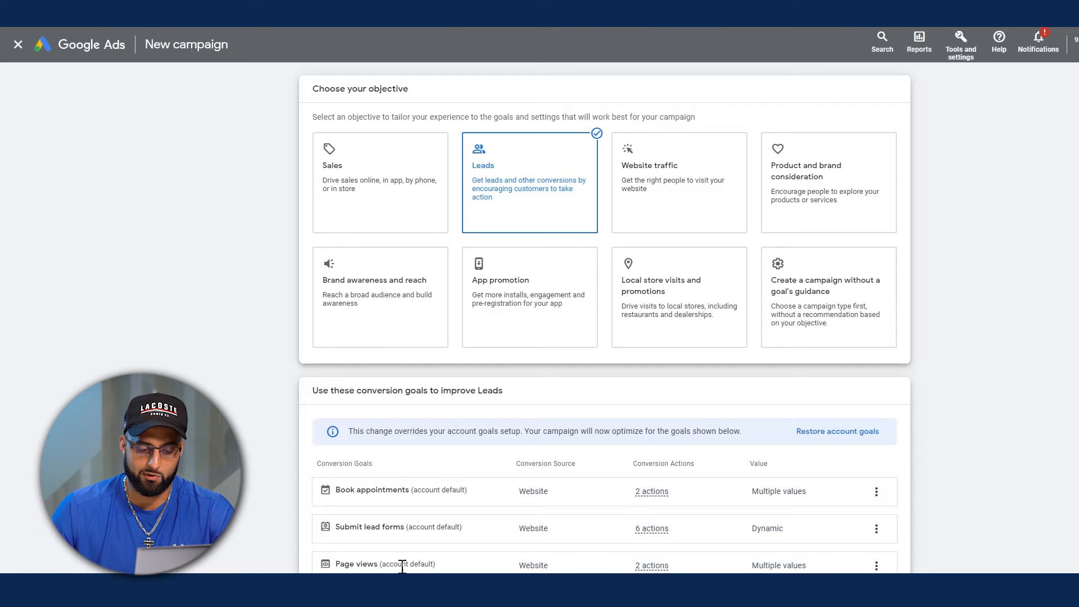
pyautogui.click(876, 567)
pyautogui.click(902, 572)
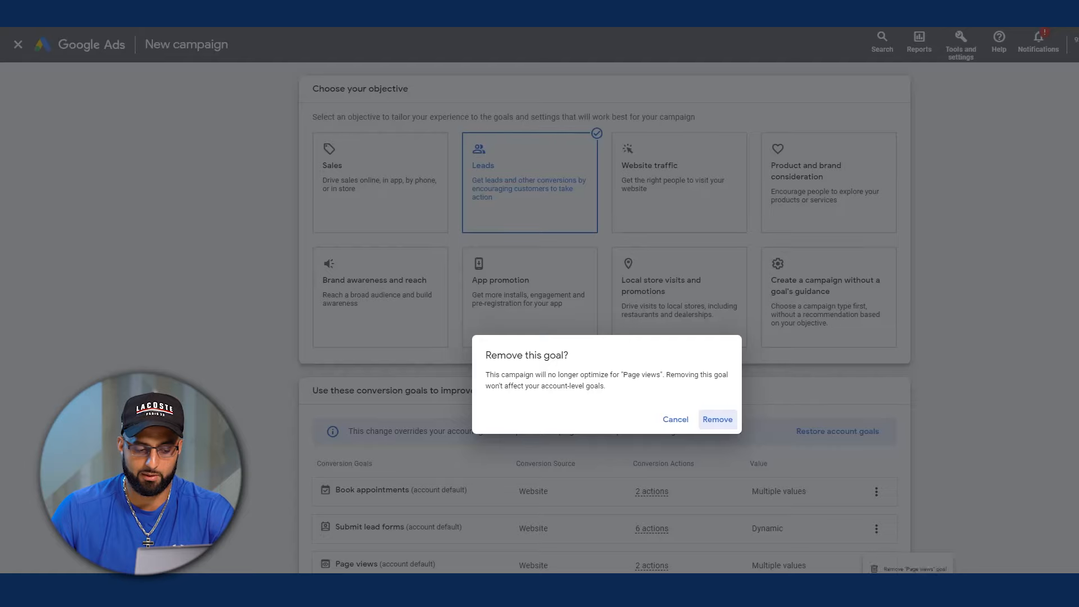
pyautogui.click(717, 419)
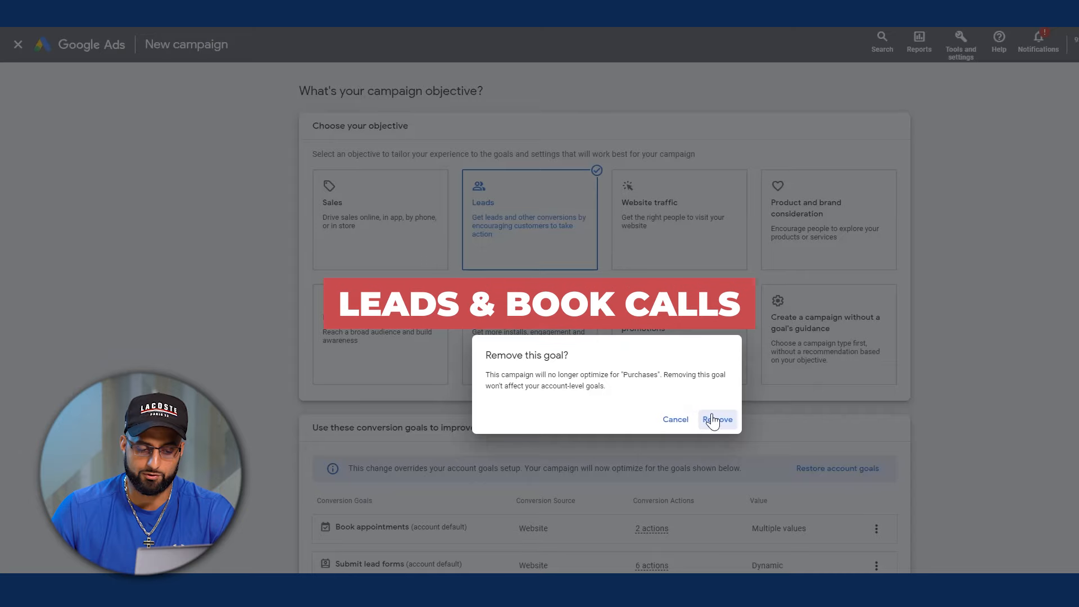
pyautogui.click(714, 418)
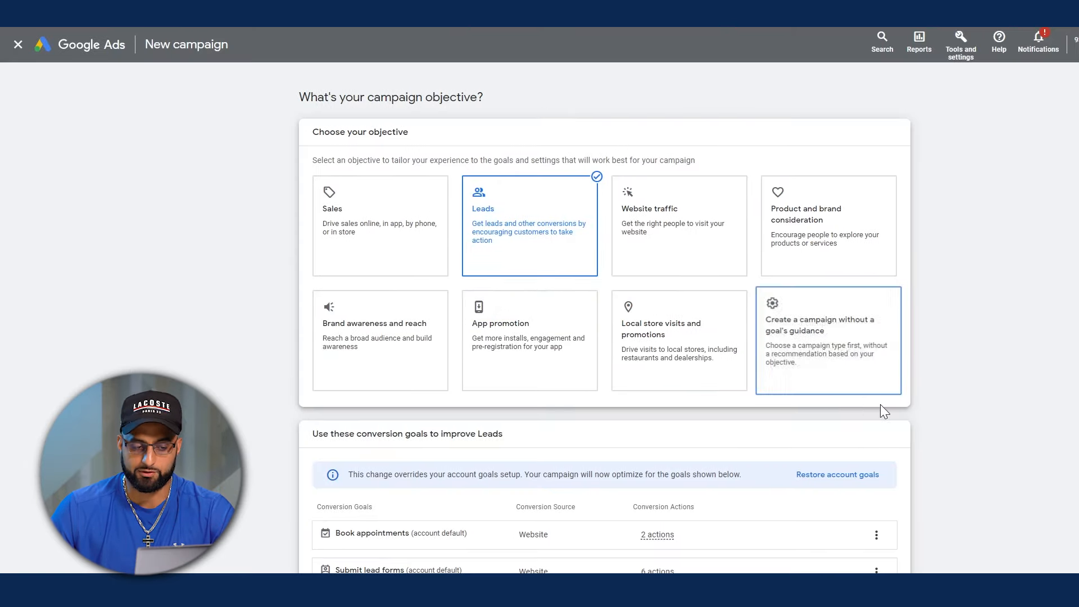
# - Choose Search as the campaign type
pyautogui.scroll(-5, 943, 467)
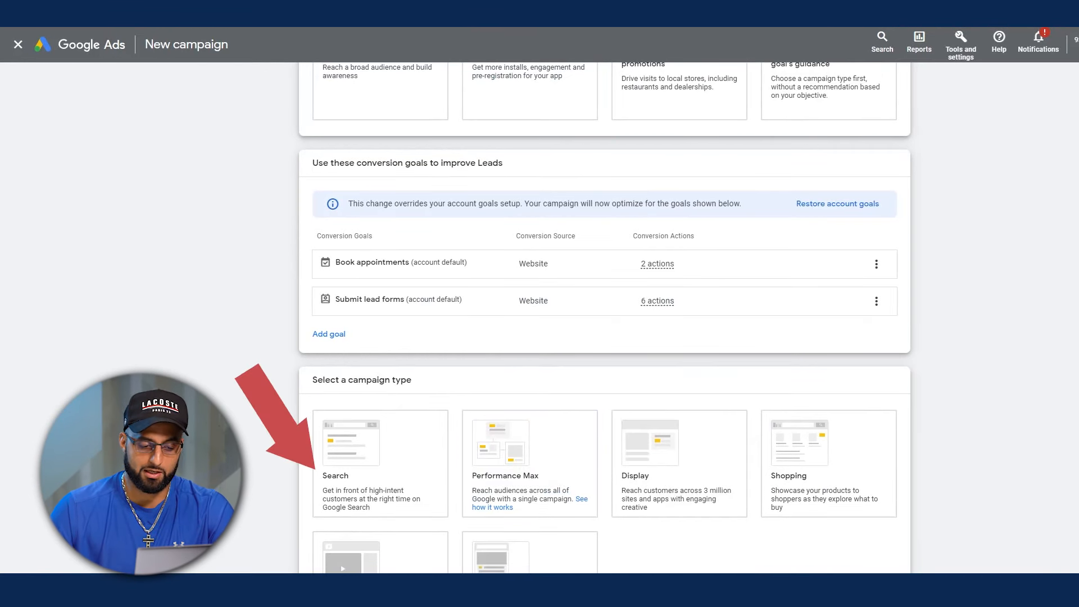
pyautogui.click(337, 466)
pyautogui.click(486, 471)
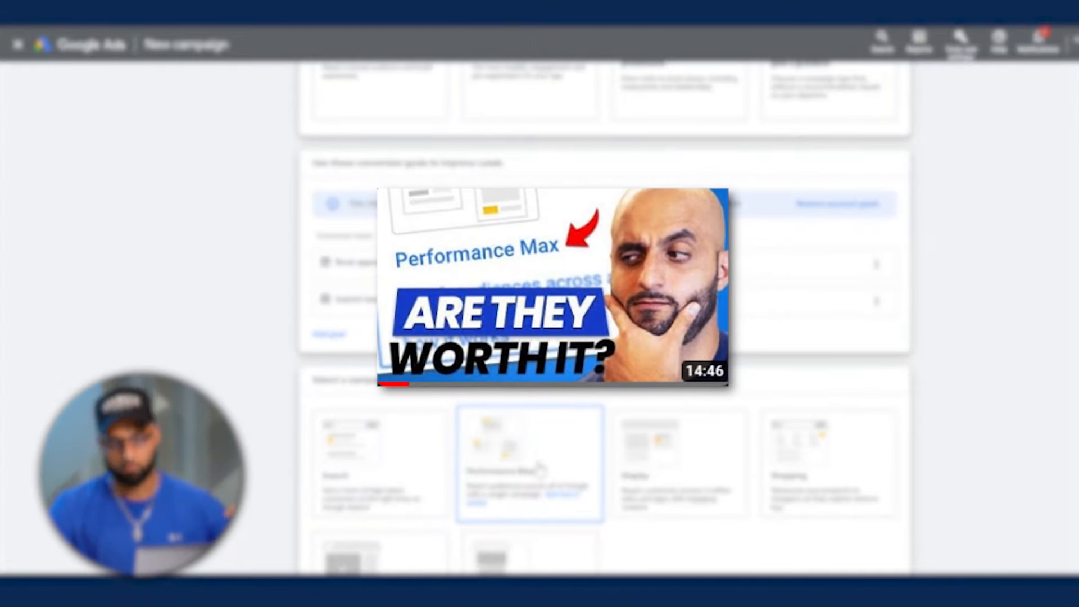
pyautogui.click(669, 472)
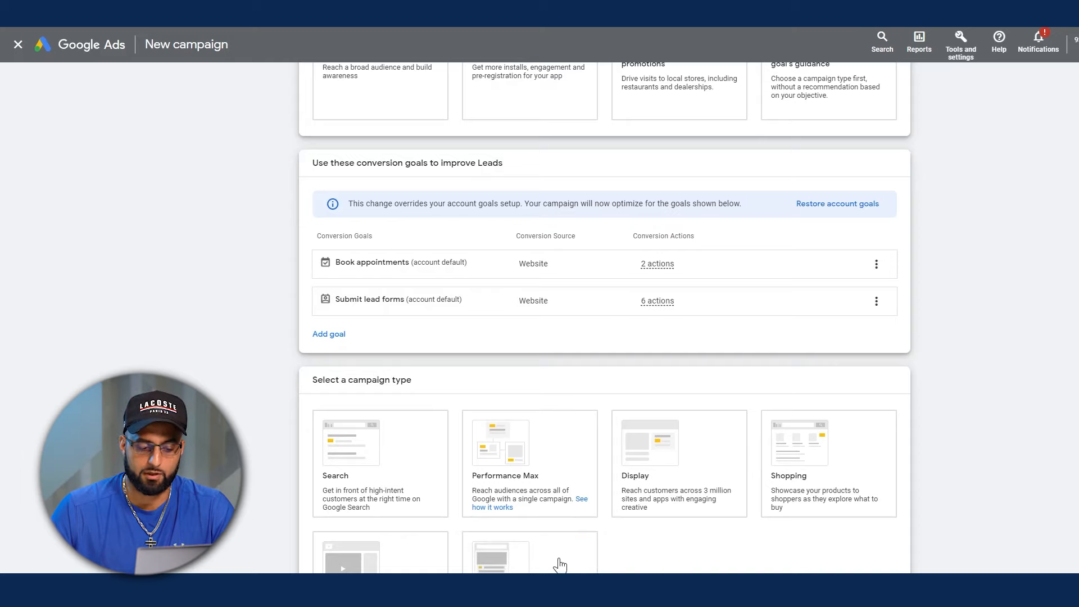
pyautogui.click(388, 475)
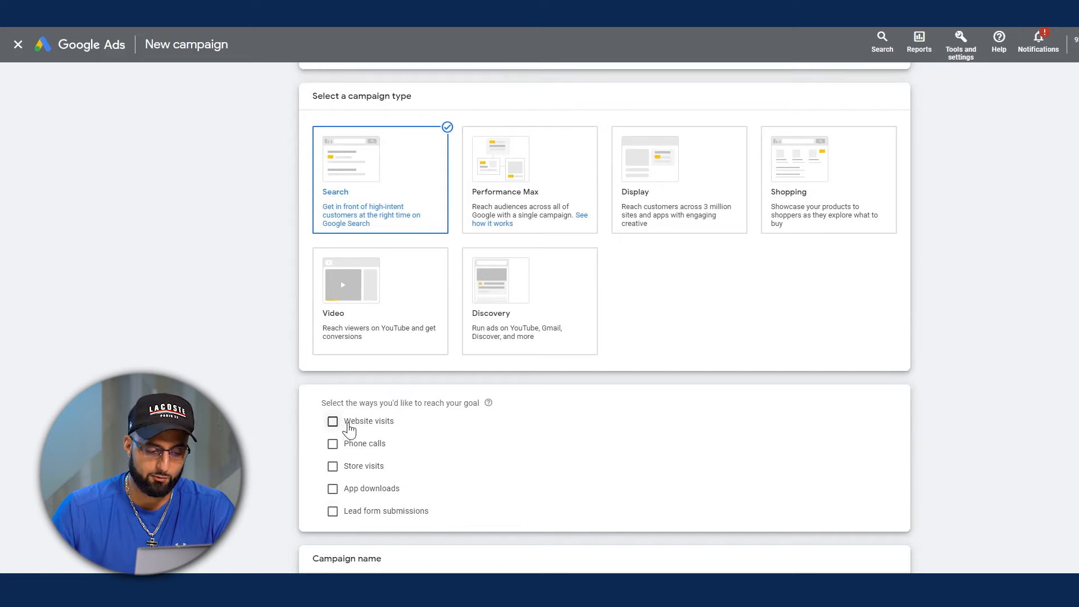
# - Select lead form submissions as the way to reach the goal and start a new campaign instead of a saved draft
pyautogui.click(333, 511)
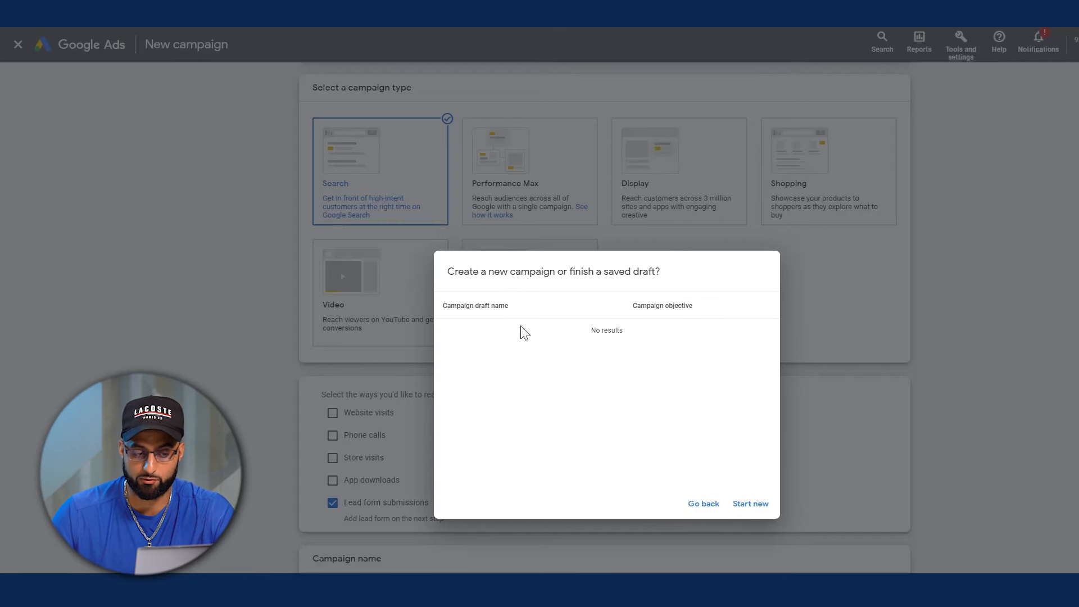
pyautogui.click(750, 504)
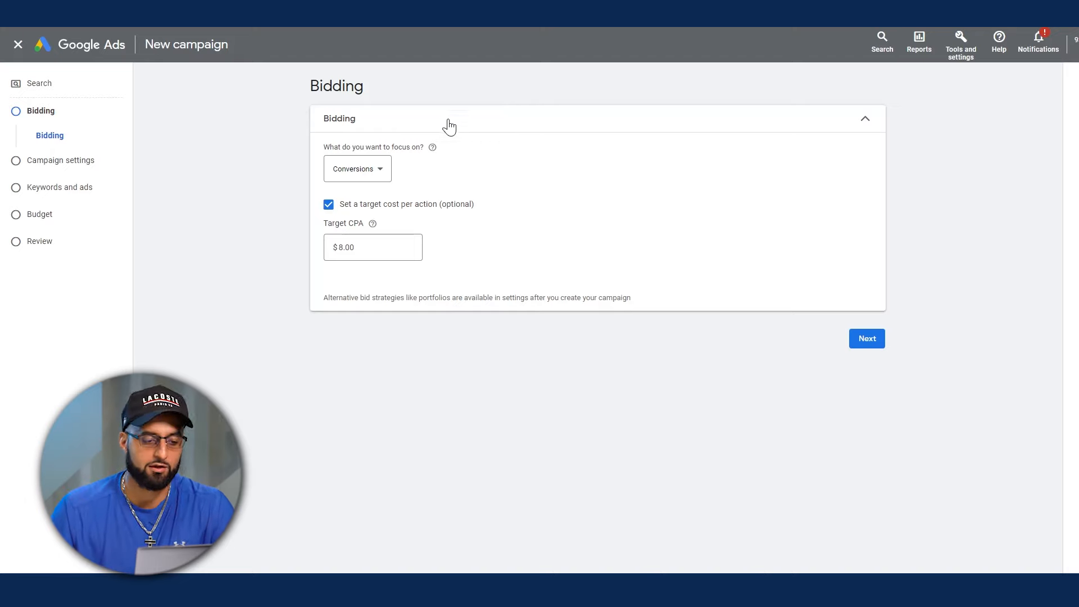
# - Look over the bidding focus options and examine the account's conversion actions in the Conversions summary
pyautogui.click(379, 172)
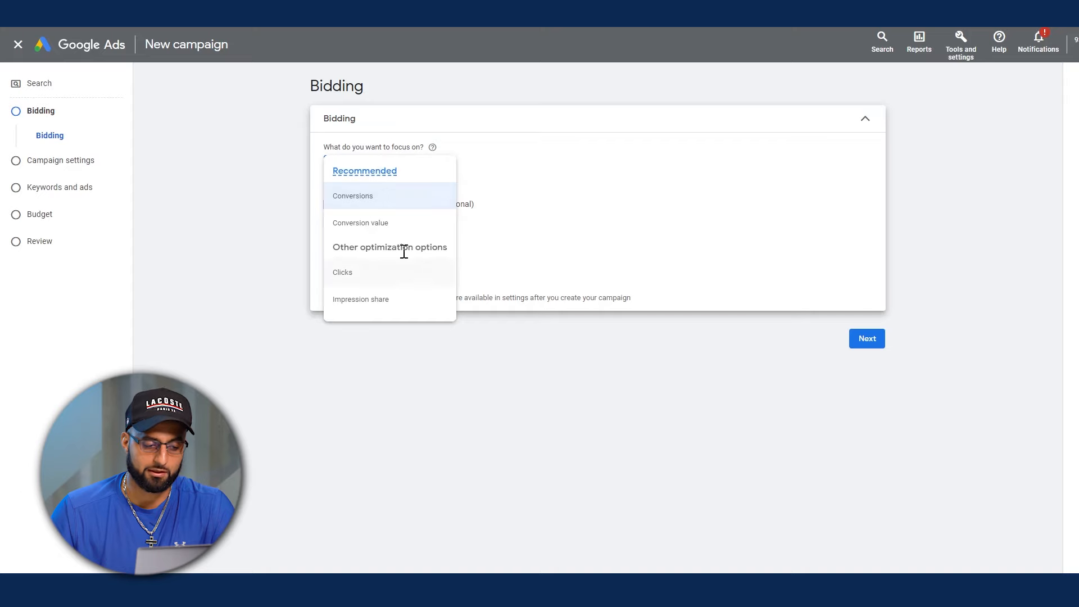
pyautogui.moveTo(392, 204)
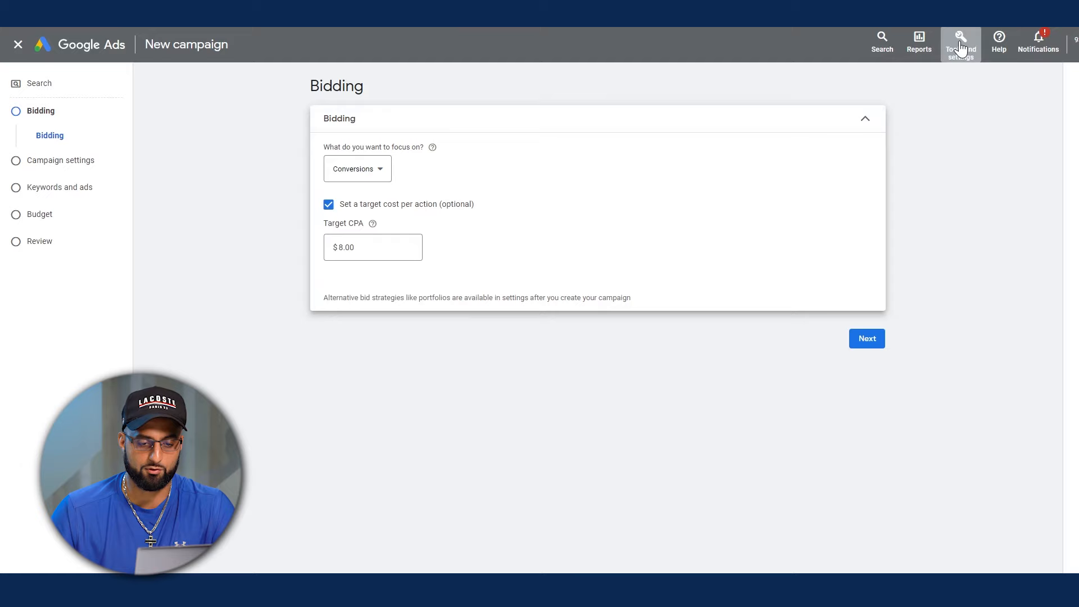
pyautogui.click(961, 45)
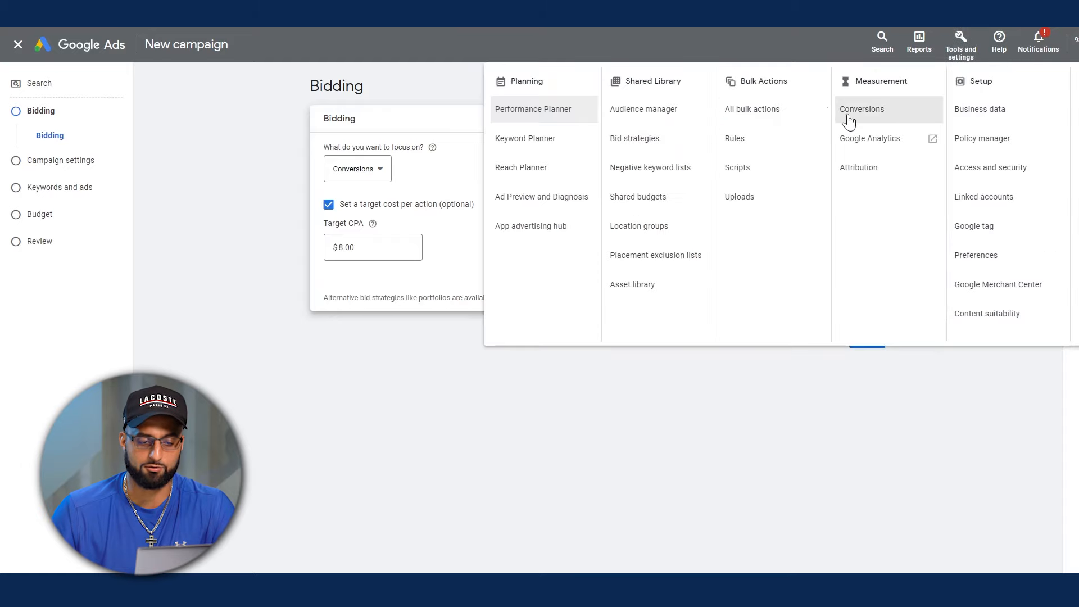
pyautogui.click(865, 120)
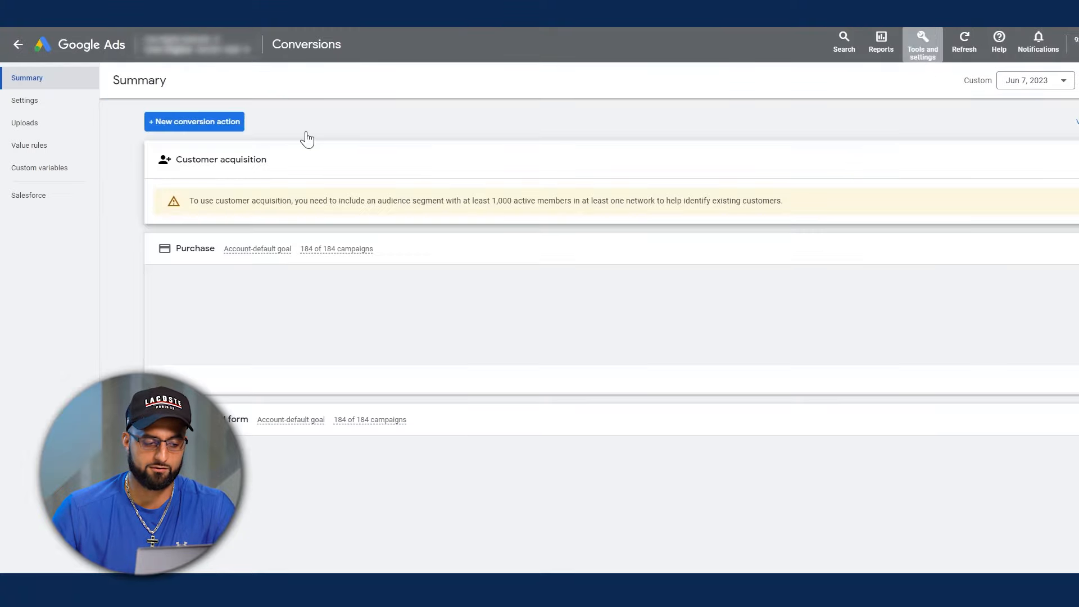
pyautogui.scroll(-6, 776, 483)
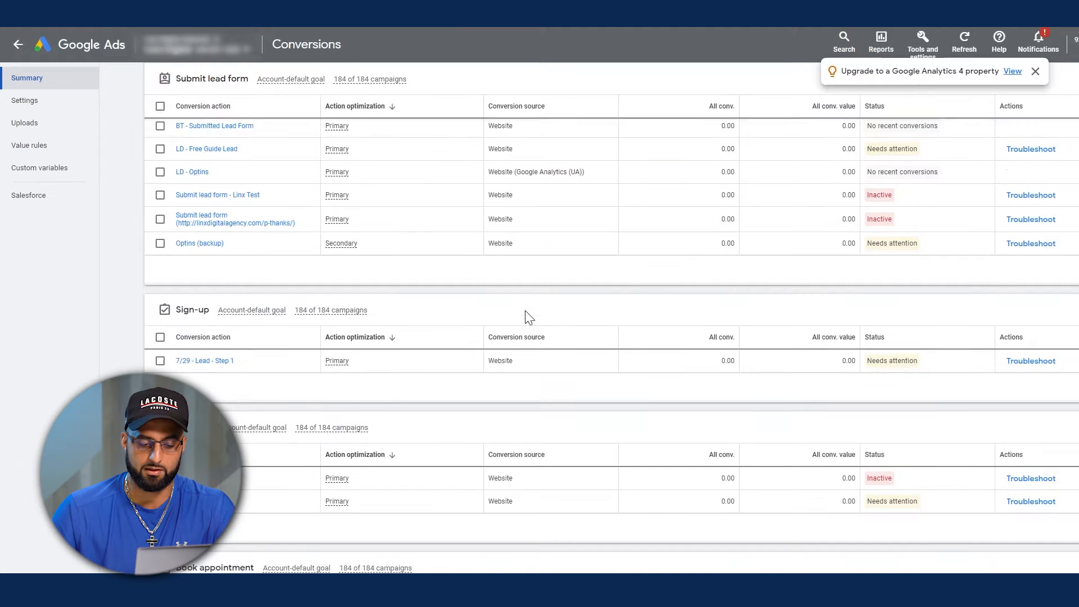
pyautogui.scroll(8, 882, 264)
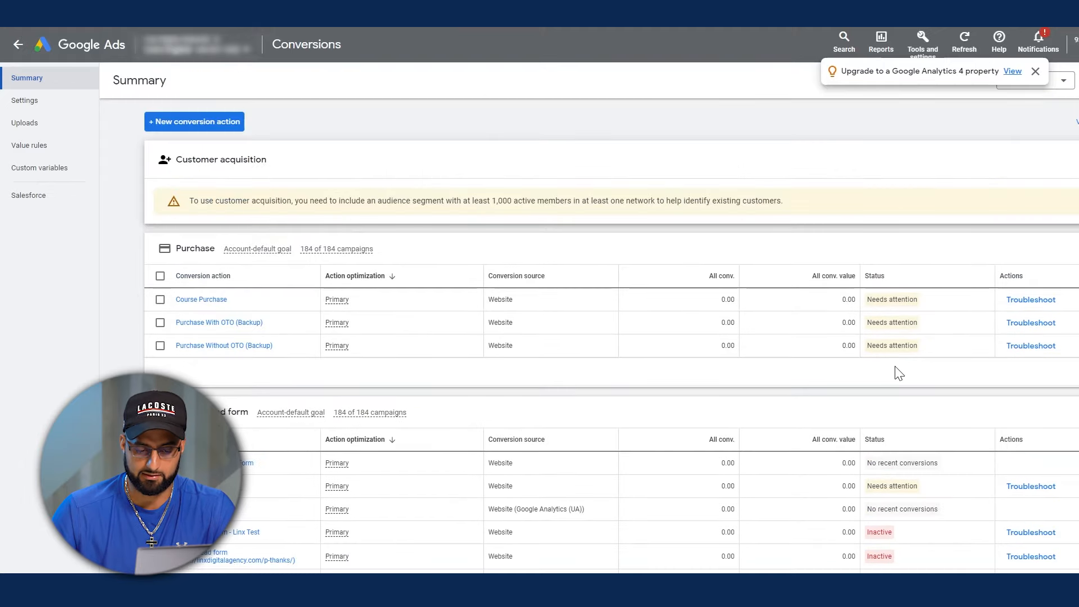
pyautogui.scroll(-11, 894, 293)
pyautogui.scroll(-3, 824, 309)
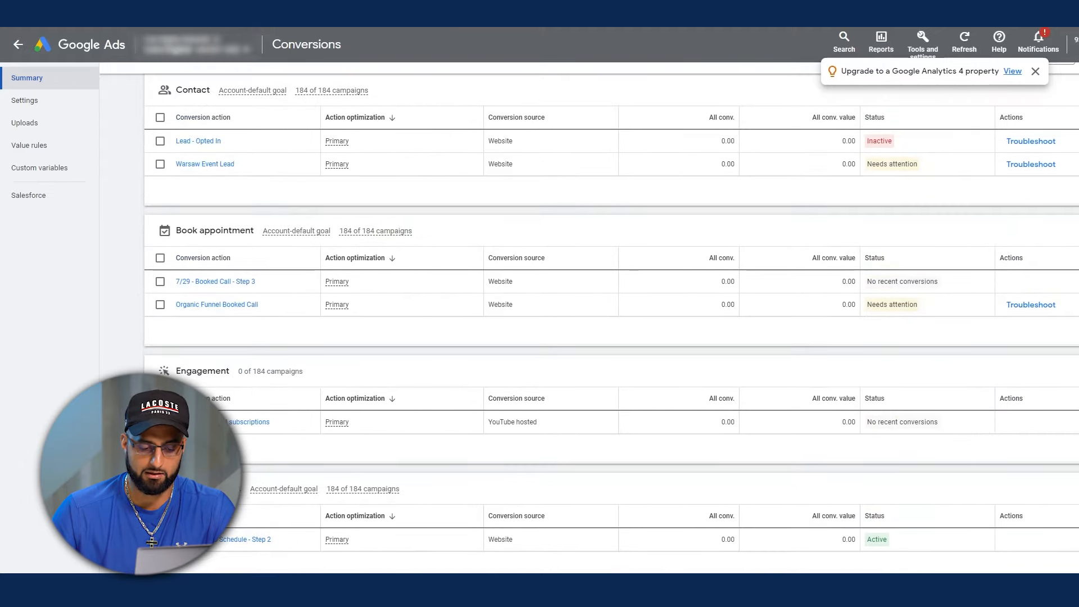
pyautogui.scroll(15, 1056, 101)
# - Change the date range of the Conversions summary and examine the conversion counts for each action
pyautogui.click(1066, 84)
pyautogui.click(885, 280)
pyautogui.scroll(-5, 939, 400)
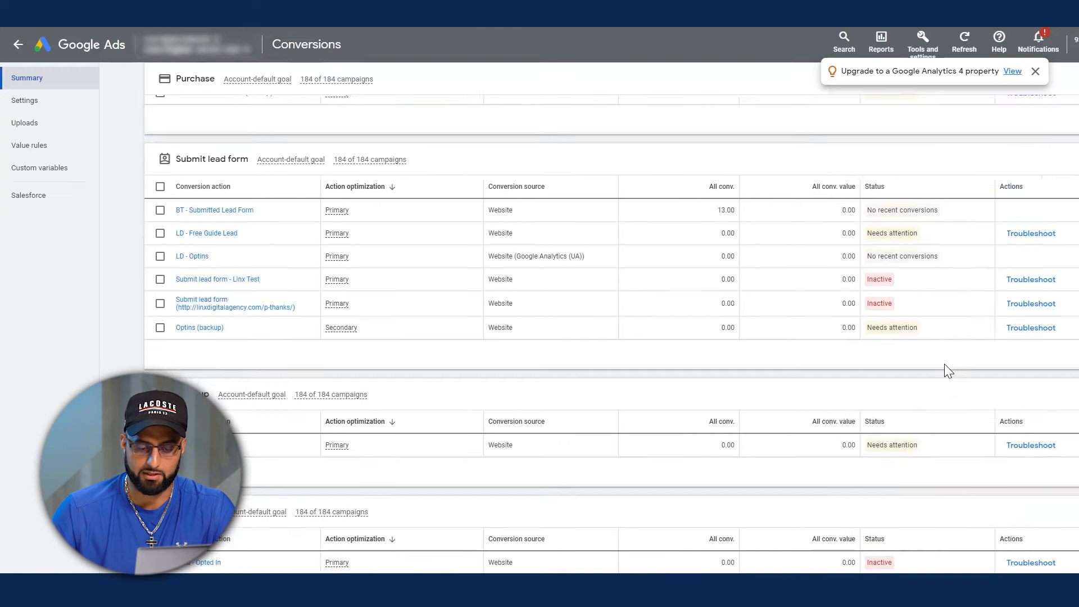
pyautogui.scroll(5, 922, 315)
pyautogui.scroll(-12, 917, 281)
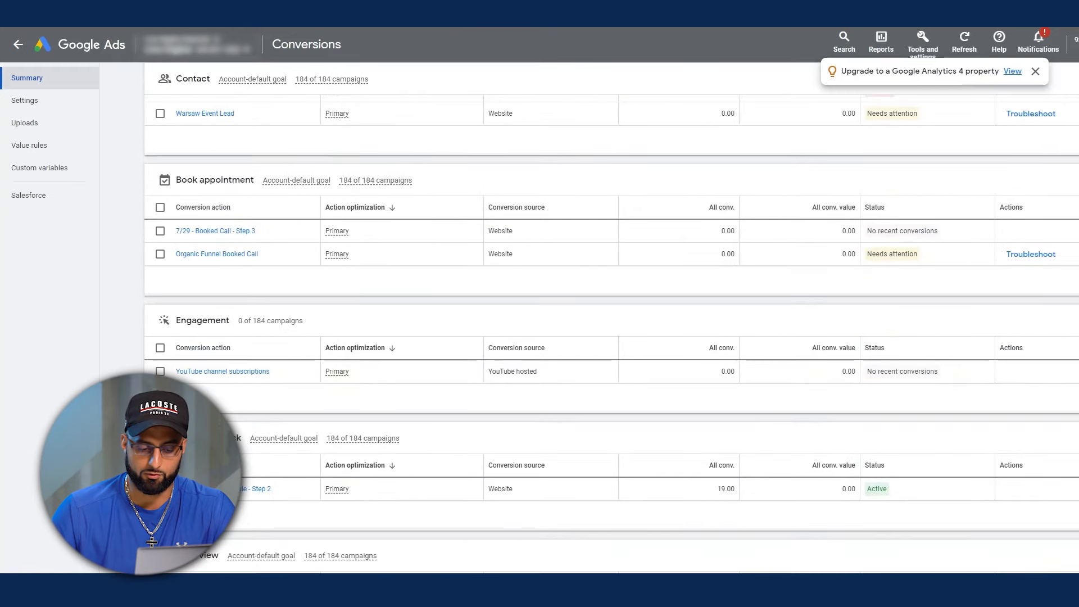
pyautogui.scroll(15, 848, 337)
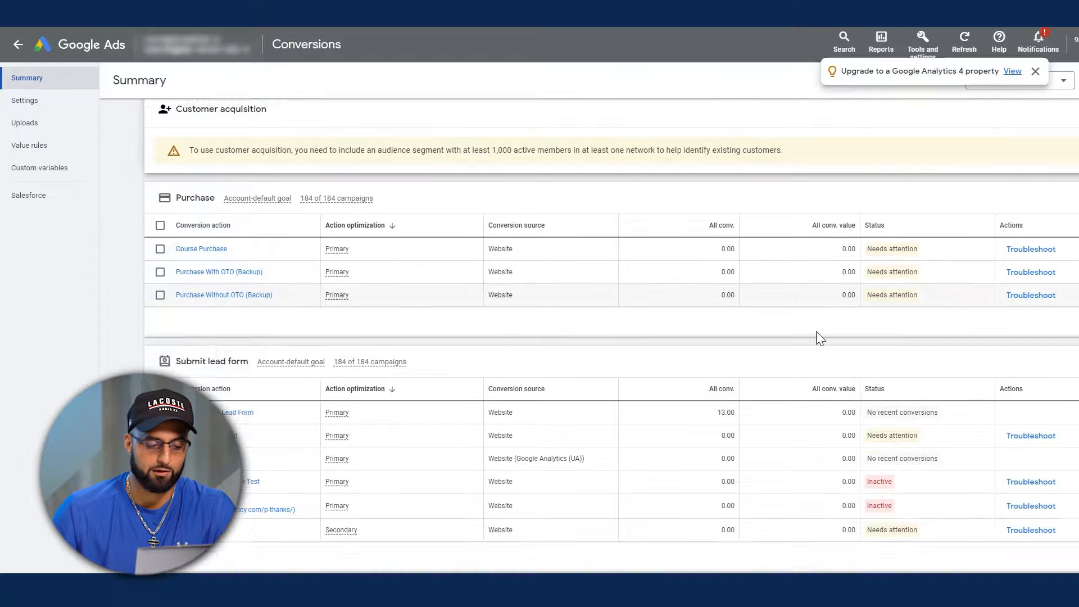
# - Return to the new campaign's bidding settings and turn off the target cost per action
pyautogui.click(337, 11)
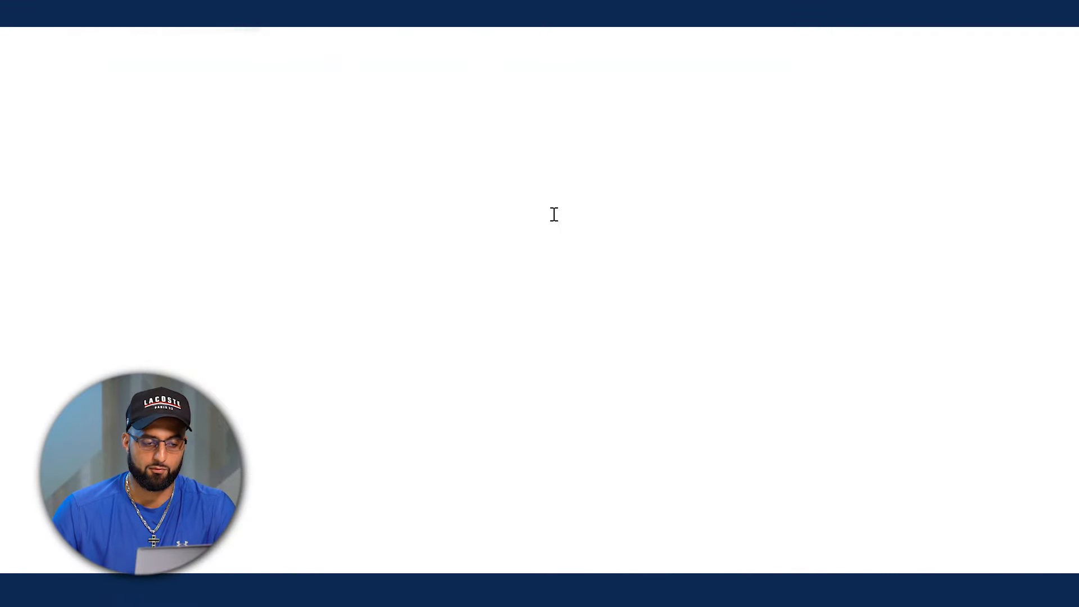
pyautogui.click(467, 249)
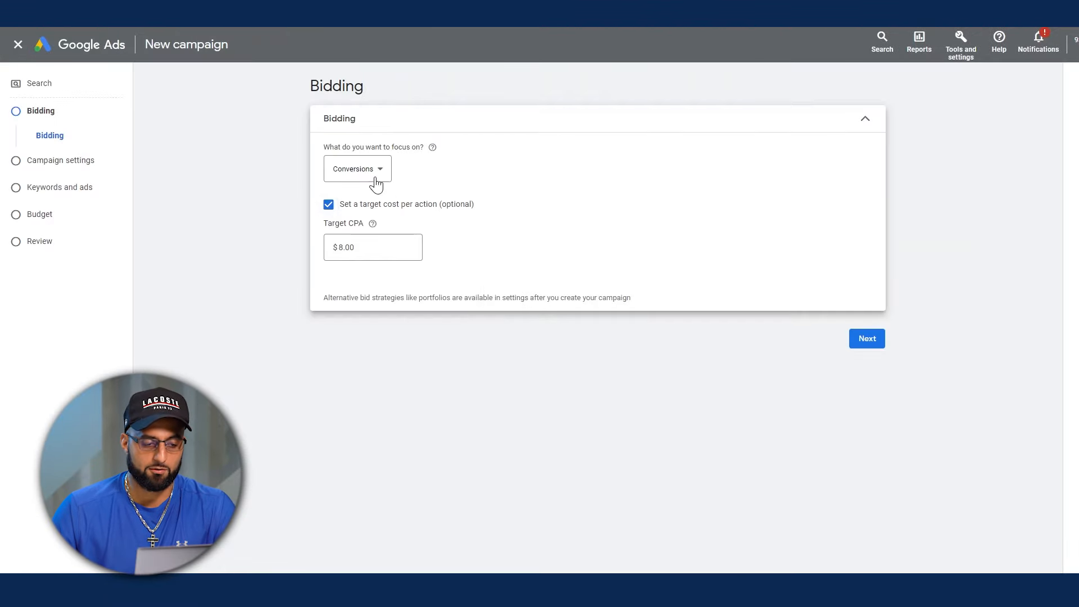
pyautogui.click(328, 206)
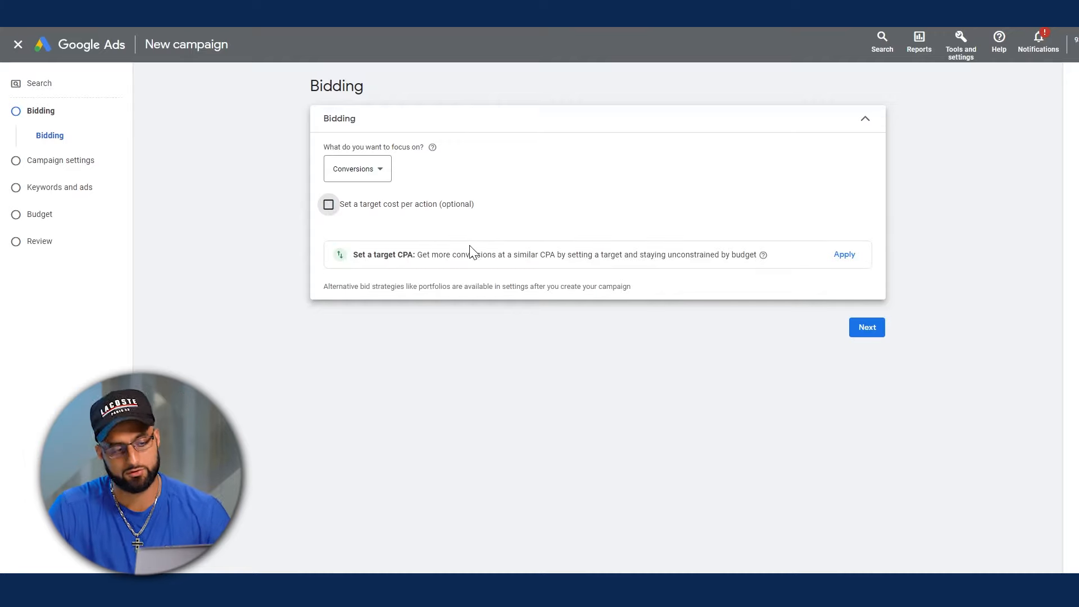
# - Keep Conversions as the bidding focus without a target cost per action and continue to the campaign settings
pyautogui.moveTo(313, 202); pyautogui.dragTo(358, 184)
pyautogui.click(379, 169)
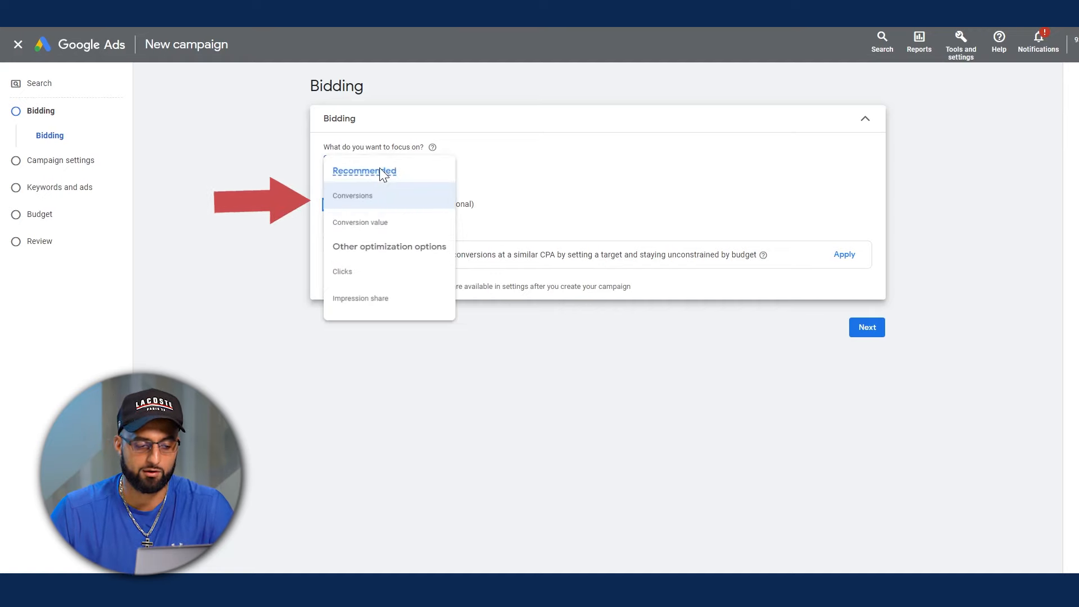
pyautogui.click(511, 170)
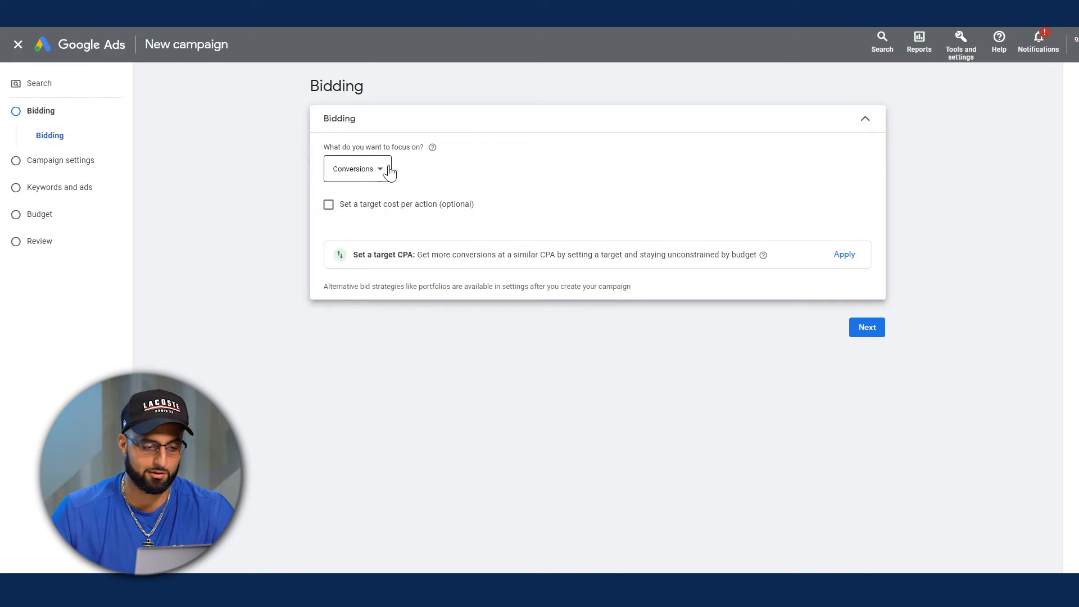
pyautogui.click(868, 331)
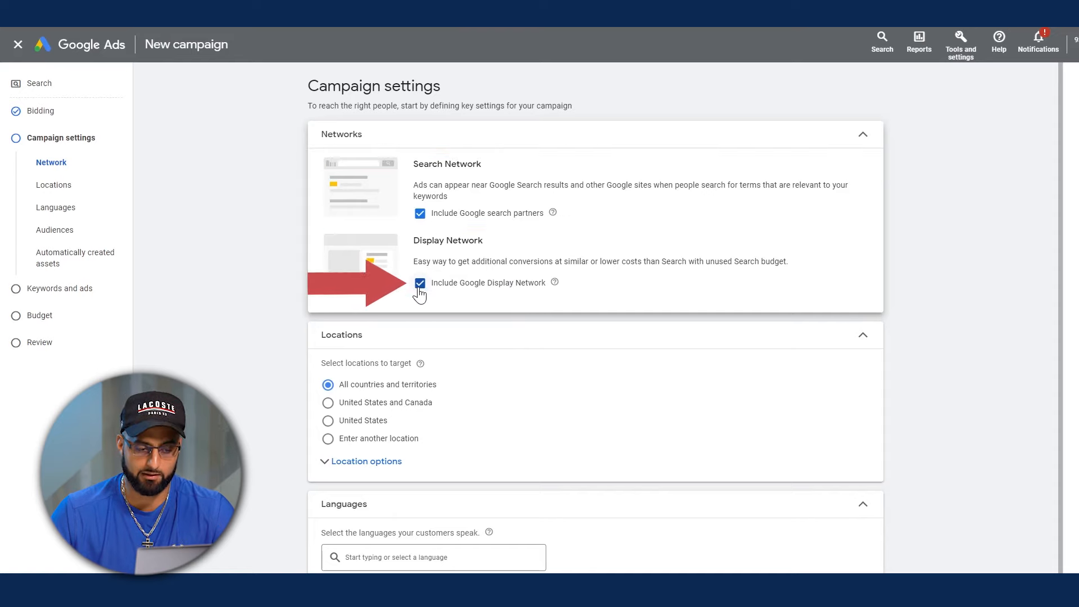
# - Read the Display Network description and exclude the Google Display Network from the campaign
pyautogui.moveTo(413, 262); pyautogui.dragTo(810, 257)
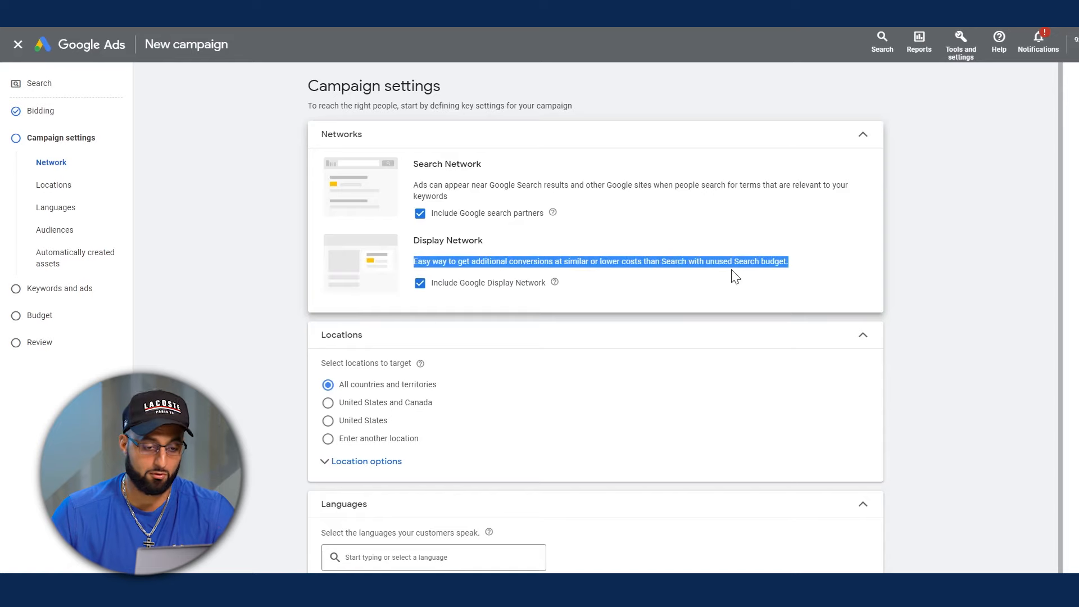
pyautogui.click(785, 252)
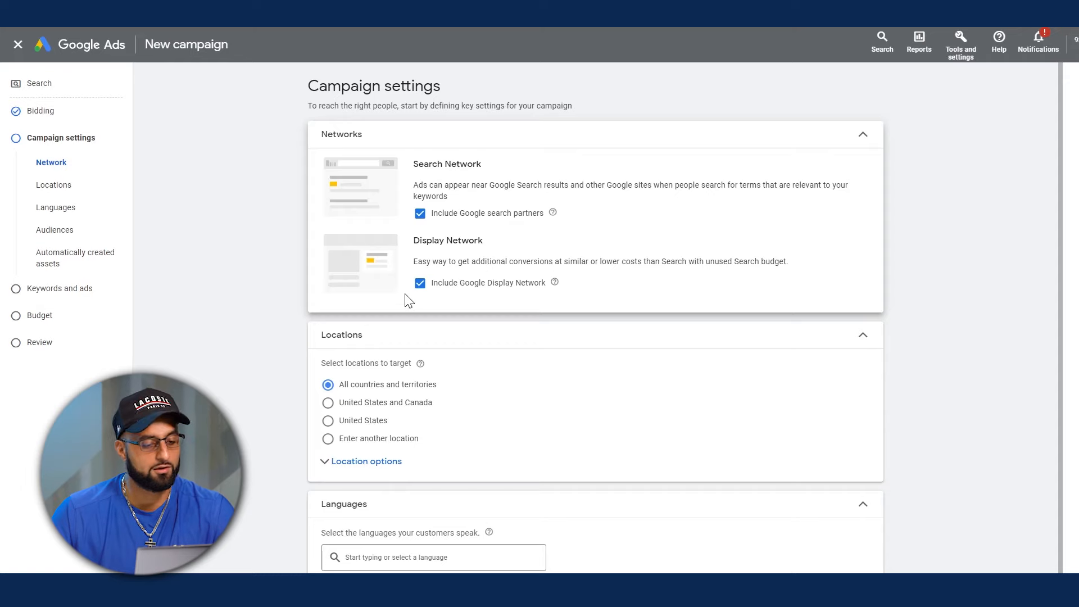
pyautogui.click(420, 283)
# - Set the campaign's target location to United States and expand the location options
pyautogui.scroll(-3, 692, 306)
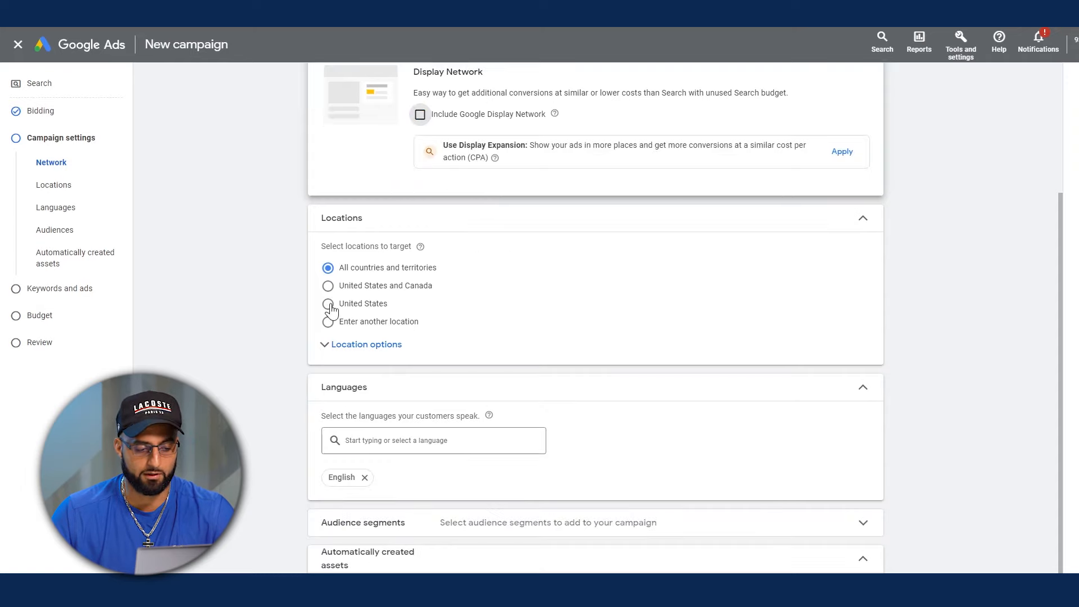
pyautogui.click(342, 306)
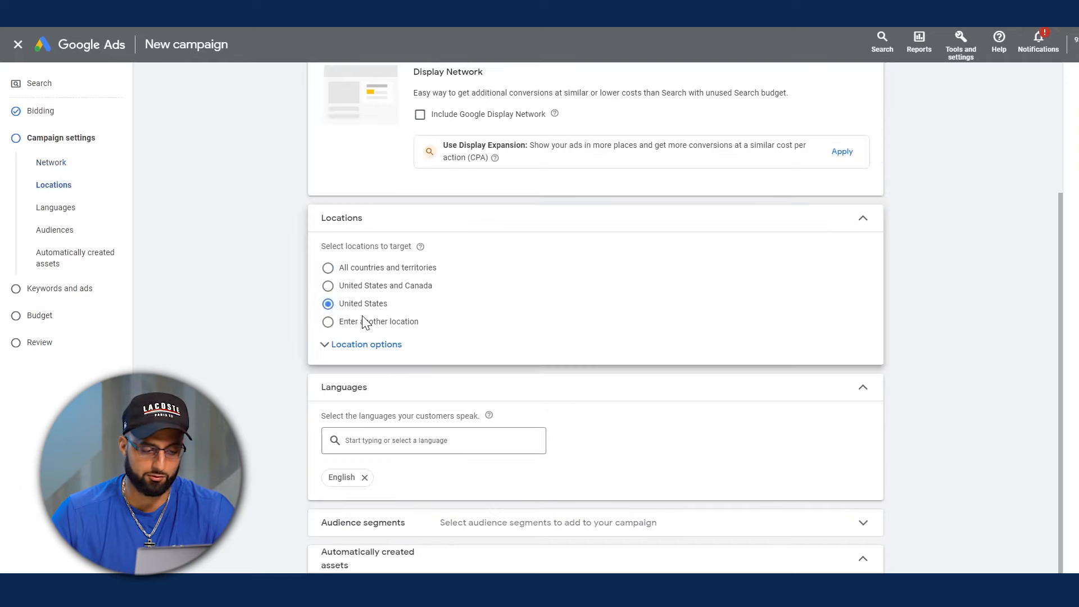
pyautogui.click(323, 345)
# - Look up ORLANDO as another location to target, and switch the location targeting back to United States
pyautogui.click(328, 321)
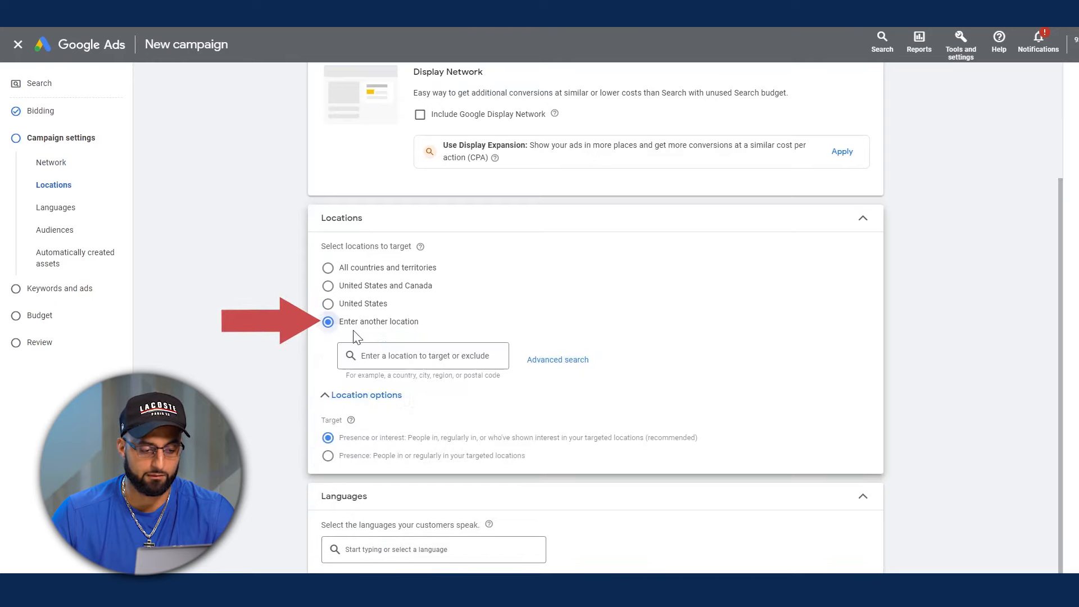
pyautogui.click(434, 355)
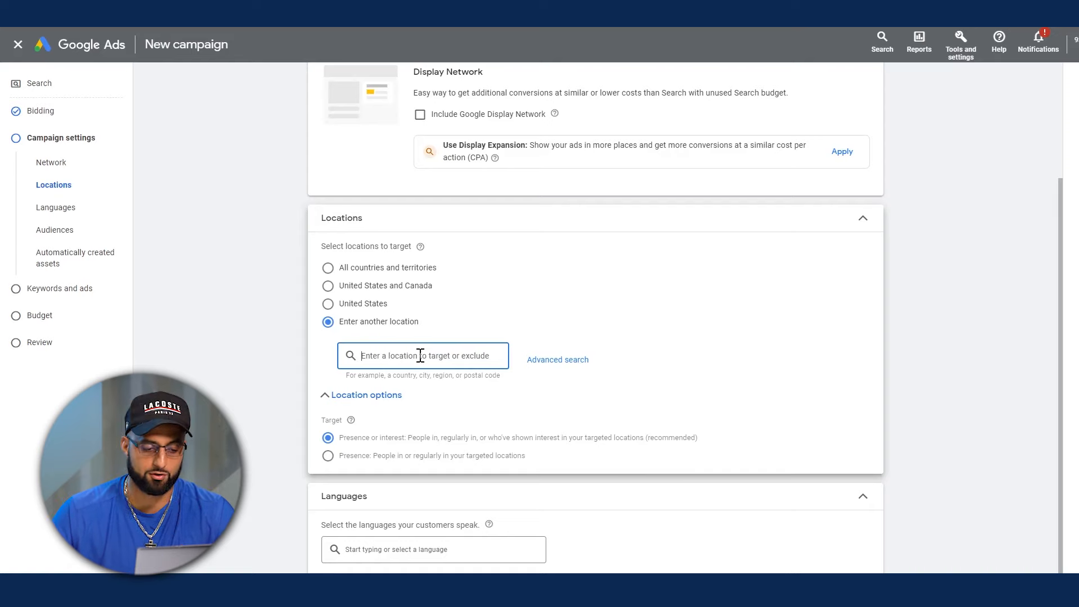
pyautogui.write('ORLANDO')
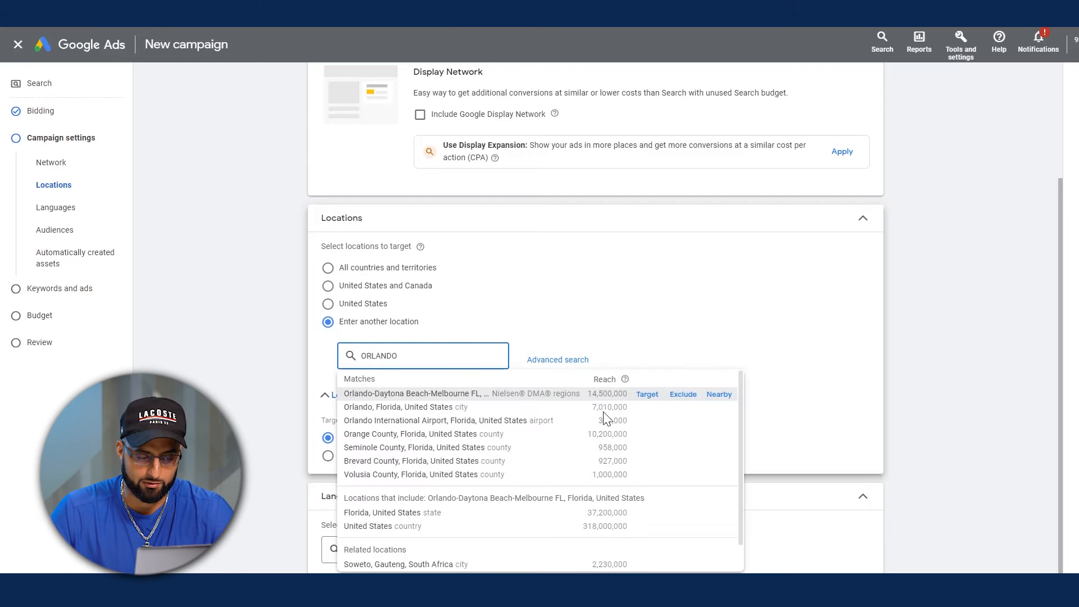
pyautogui.scroll(-2, 475, 439)
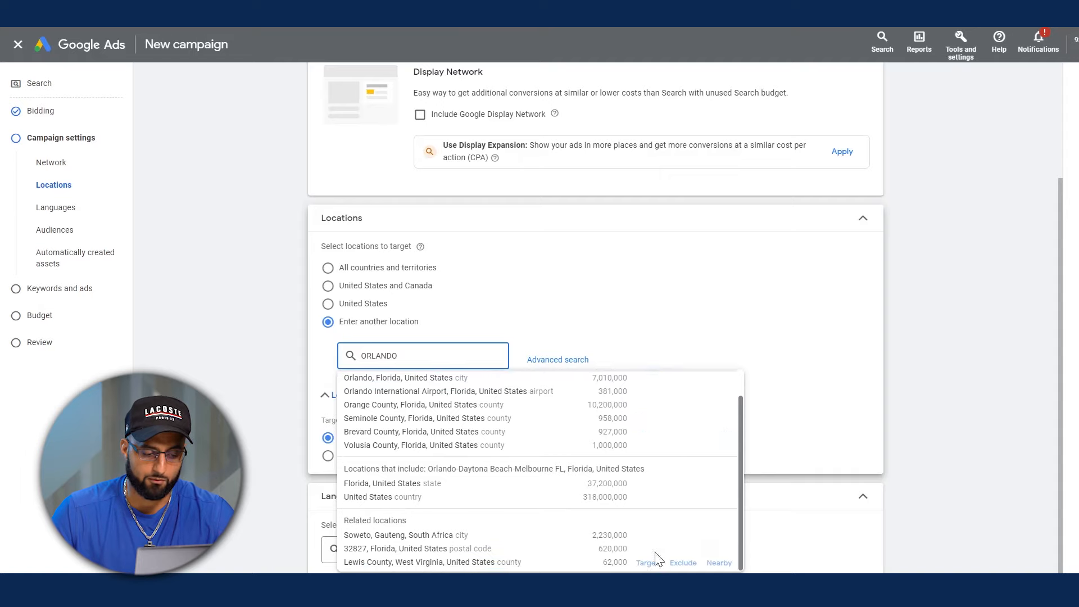
pyautogui.click(648, 549)
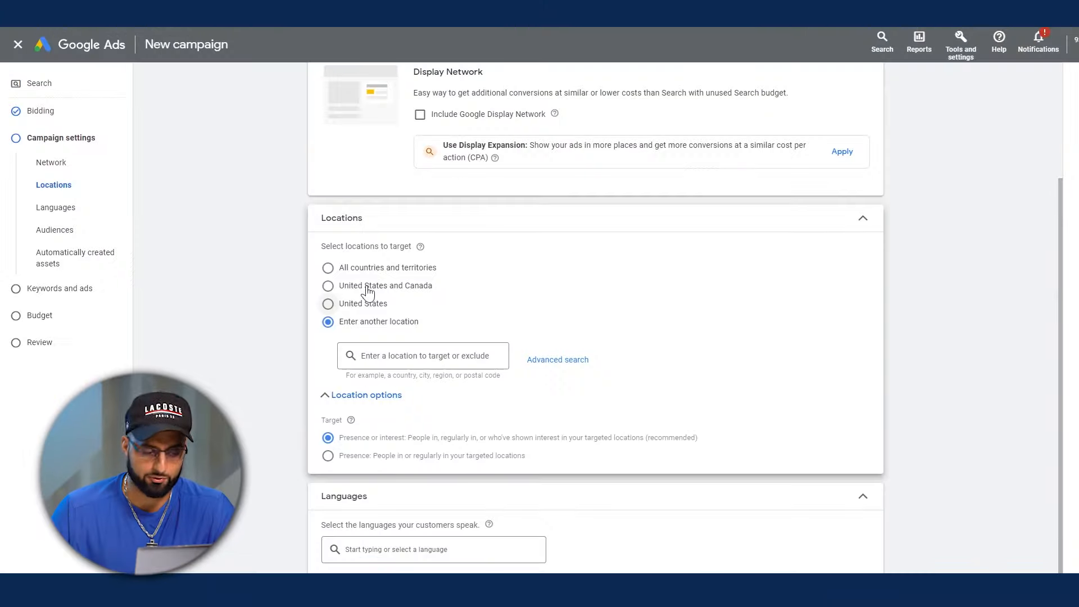
pyautogui.click(387, 304)
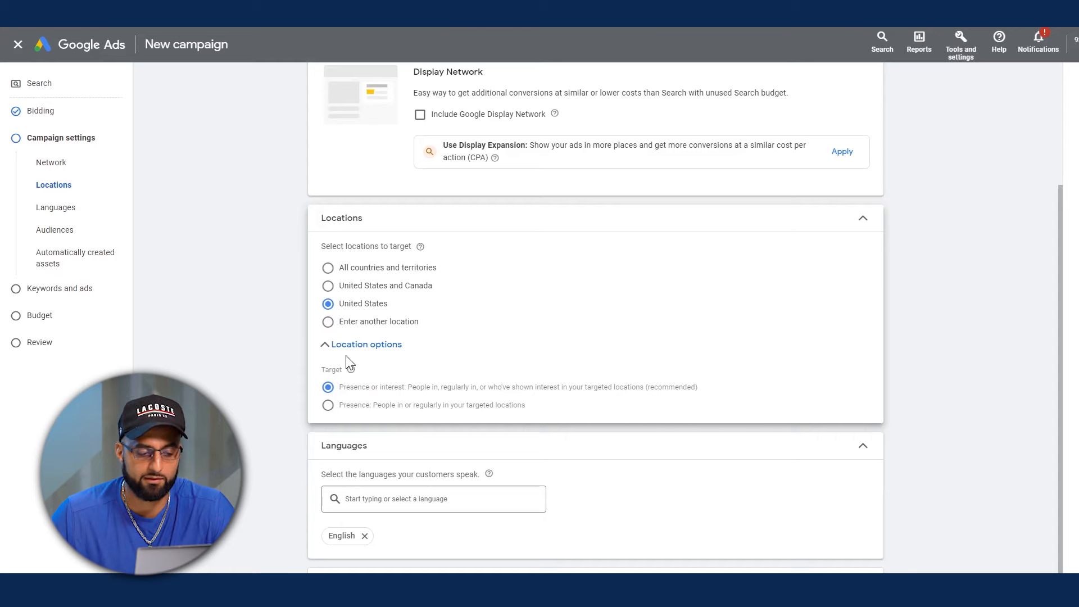
# - Compare the location target options and choose "Presence: People in or regularly in your targeted locations"
pyautogui.click(324, 350)
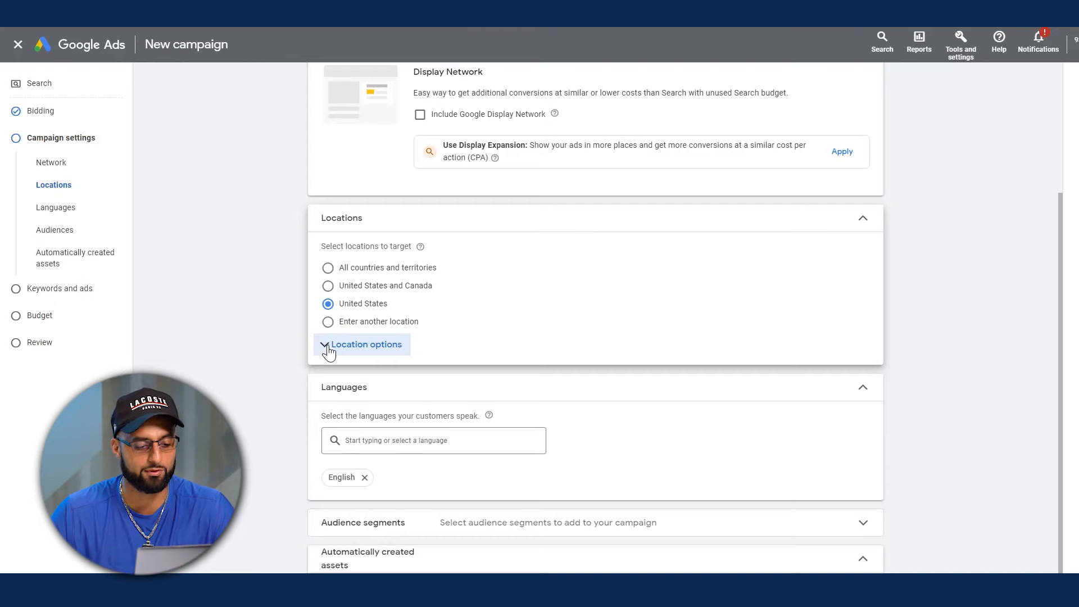
pyautogui.click(326, 351)
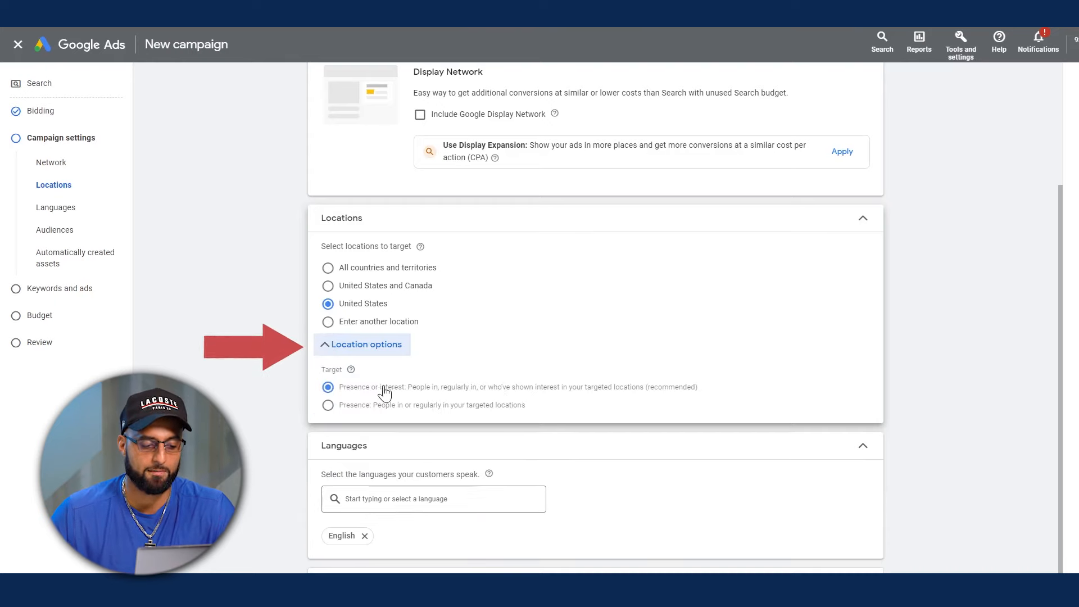
pyautogui.moveTo(350, 369)
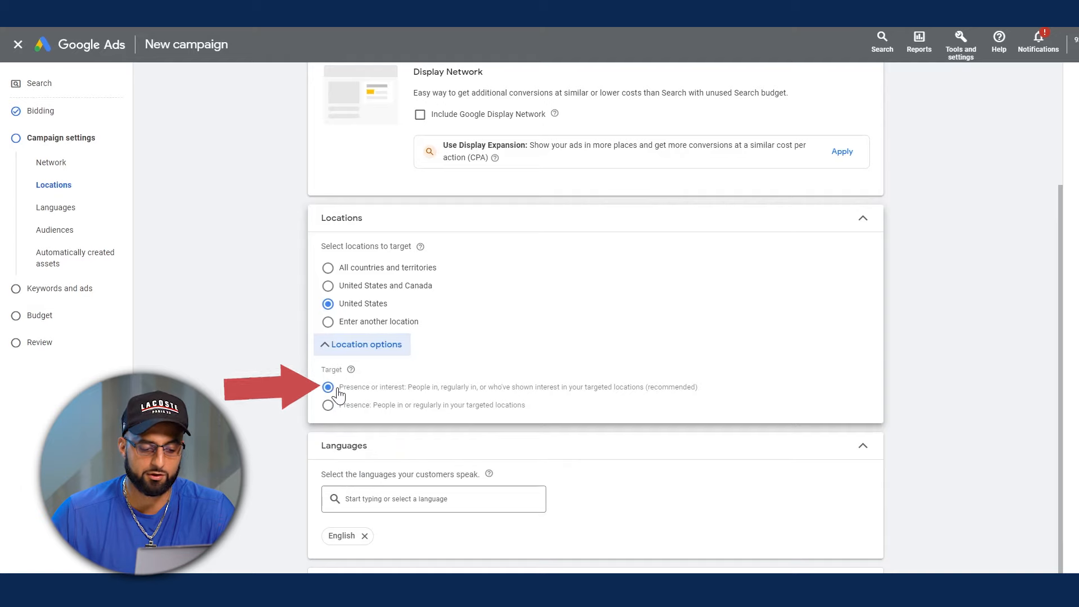
pyautogui.moveTo(585, 387); pyautogui.dragTo(807, 386)
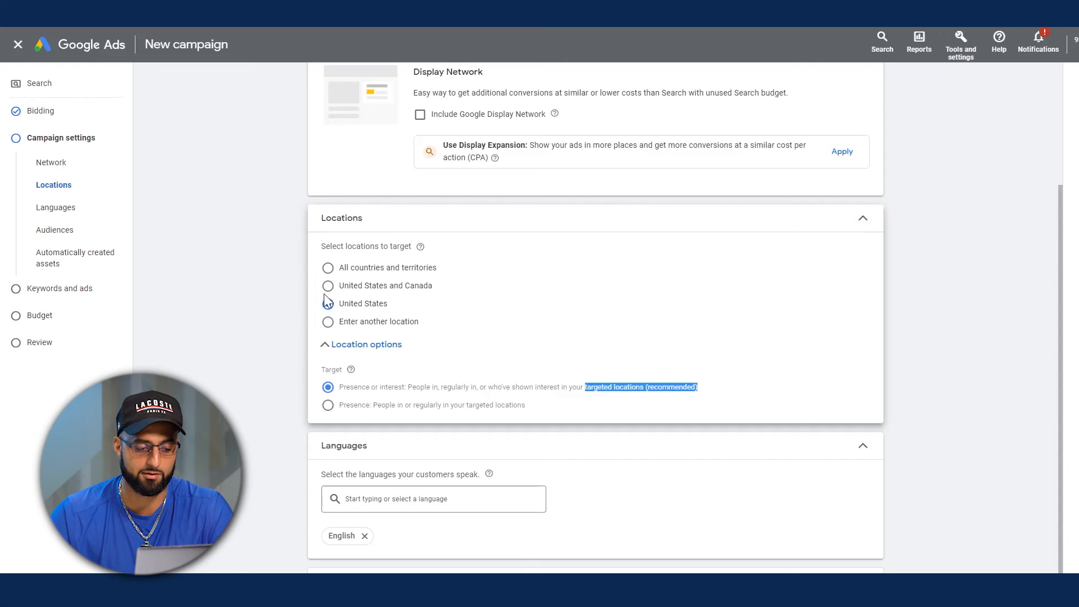
pyautogui.click(328, 302)
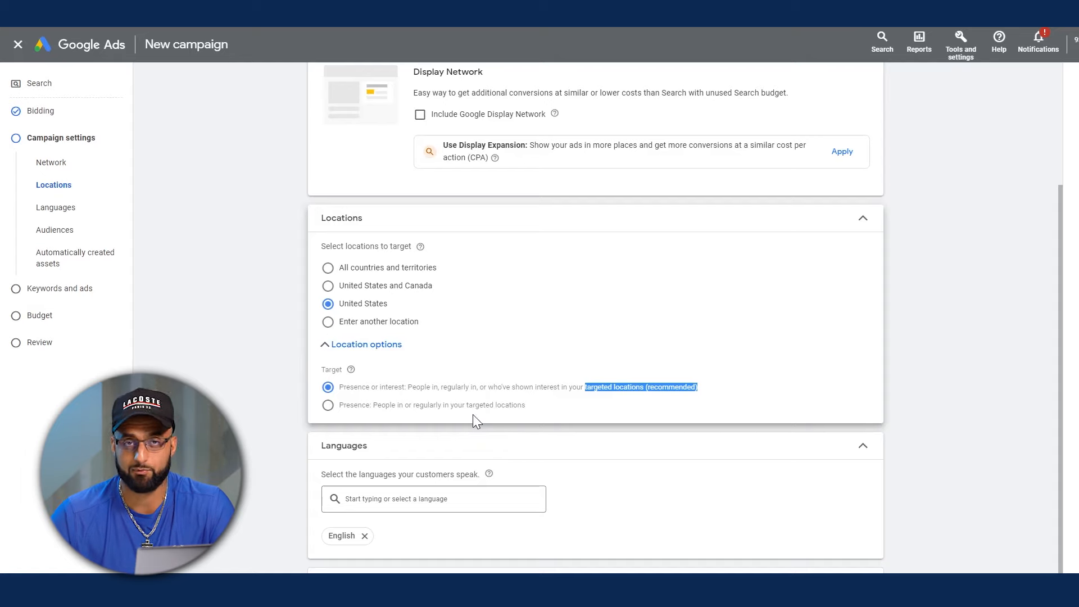
pyautogui.click(327, 405)
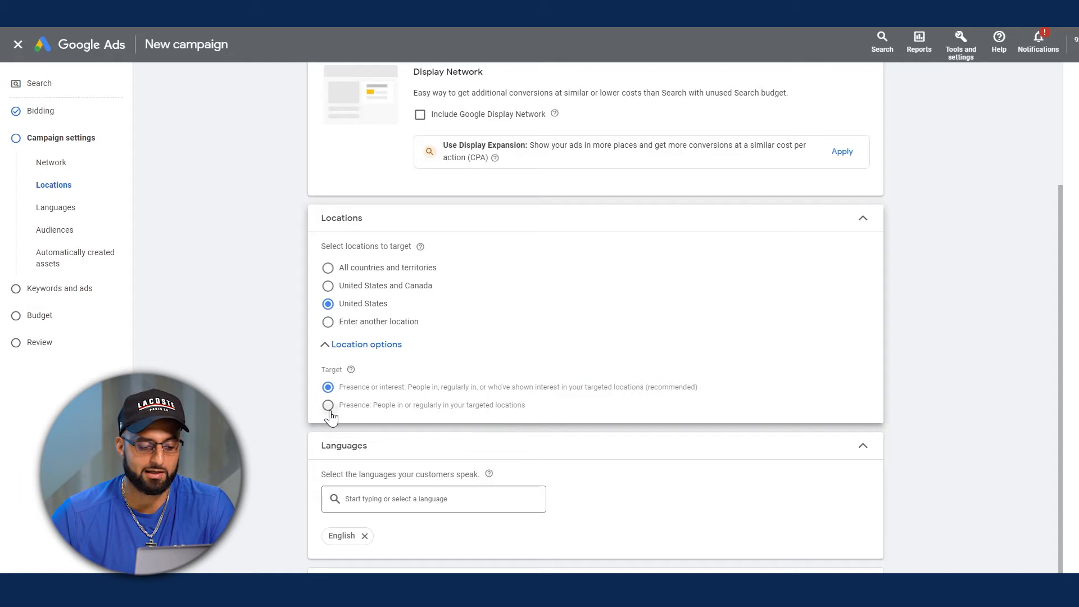
pyautogui.moveTo(545, 407)
pyautogui.moveTo(545, 407); pyautogui.dragTo(421, 416)
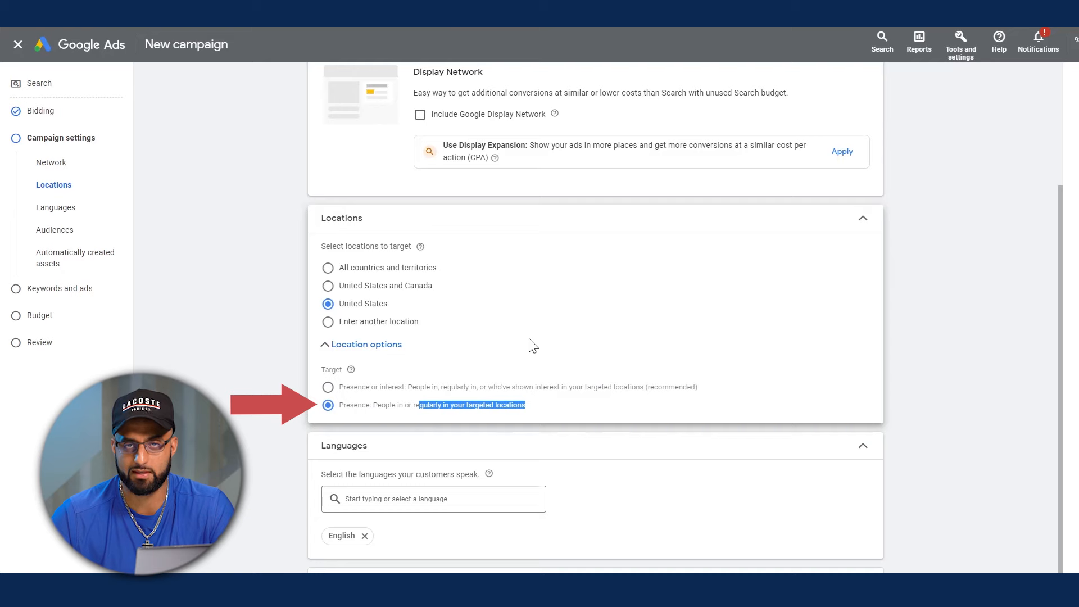
# - Look over the available customer languages and keep English as the only selected language
pyautogui.scroll(-2, 474, 345)
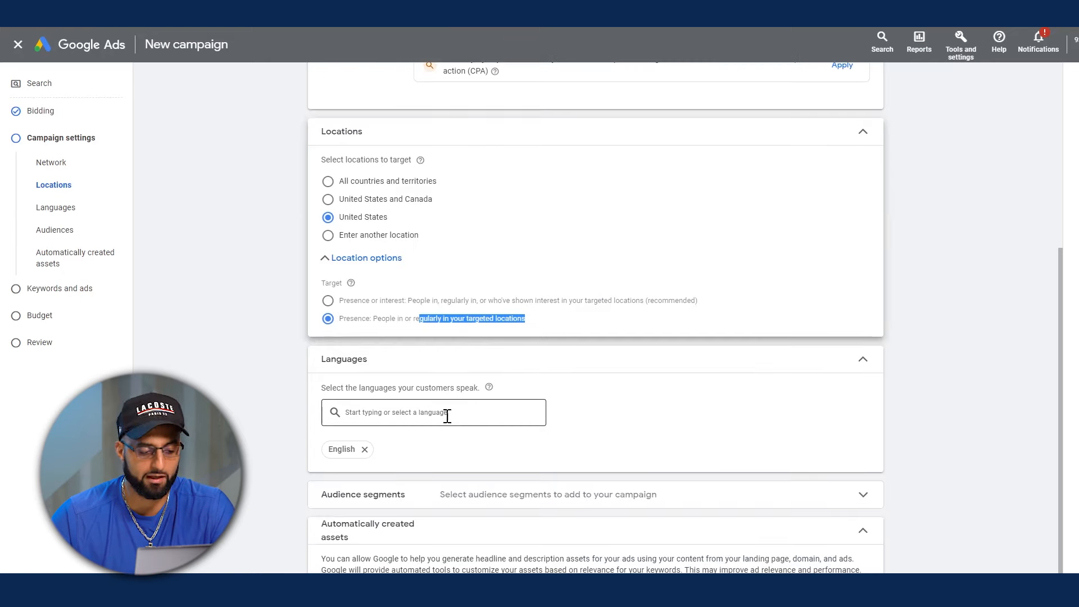
pyautogui.click(416, 411)
pyautogui.scroll(-2, 403, 478)
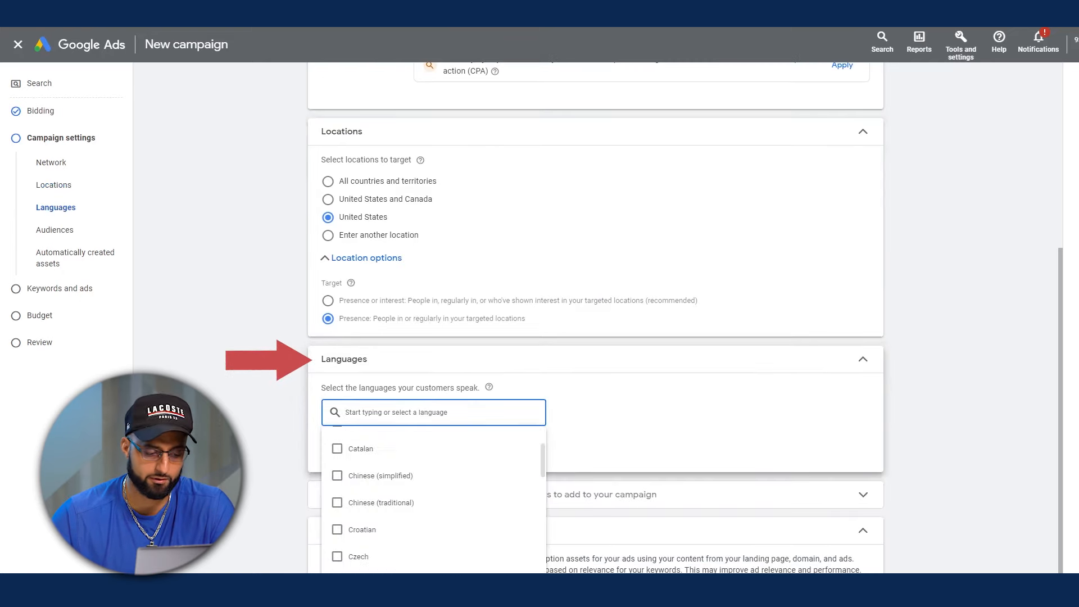
pyautogui.click(388, 427)
pyautogui.click(410, 418)
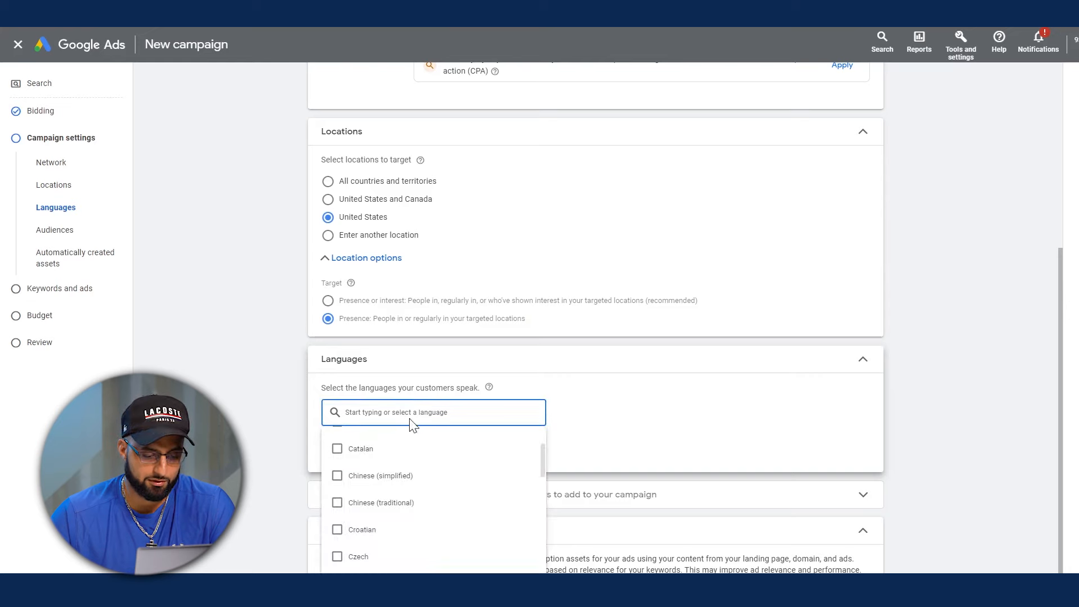
pyautogui.click(410, 408)
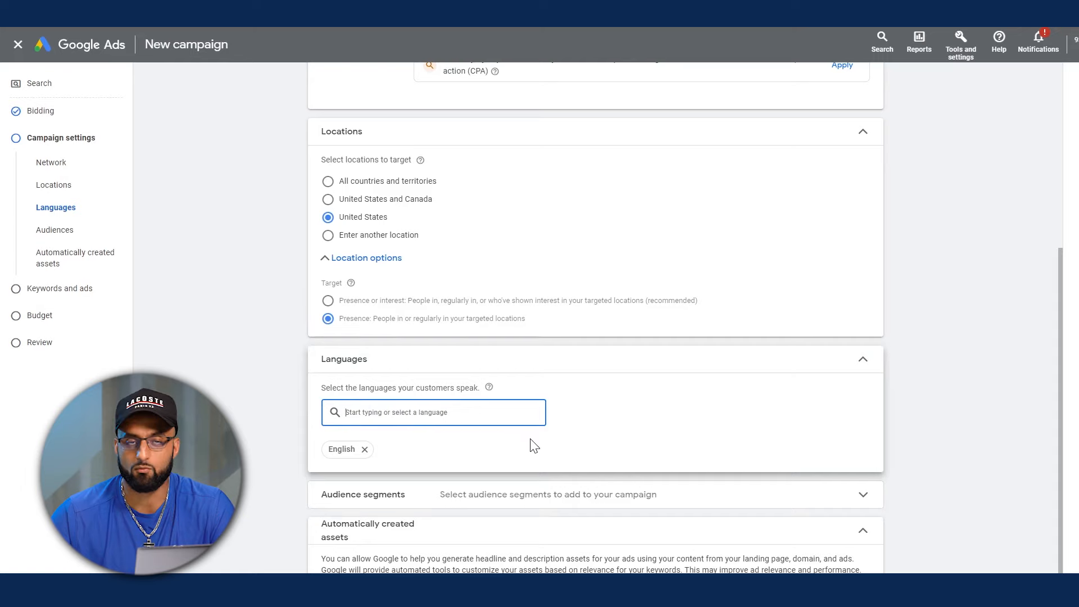
# - Try adding the Advertising & Marketing Services in-market audience segment, remove it and collapse the audience segments
pyautogui.click(549, 493)
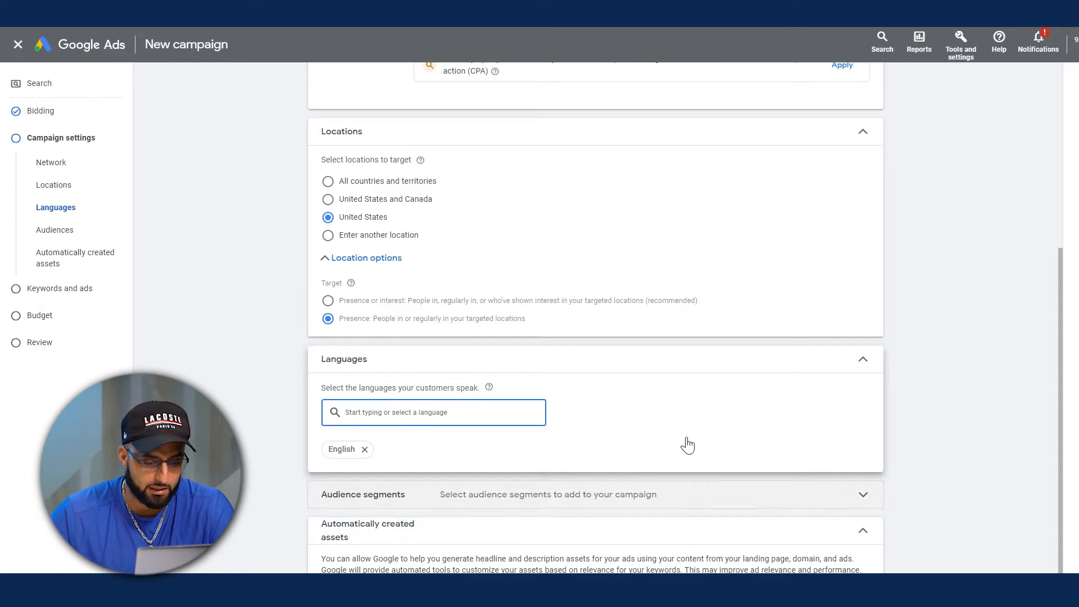
pyautogui.scroll(-3, 725, 433)
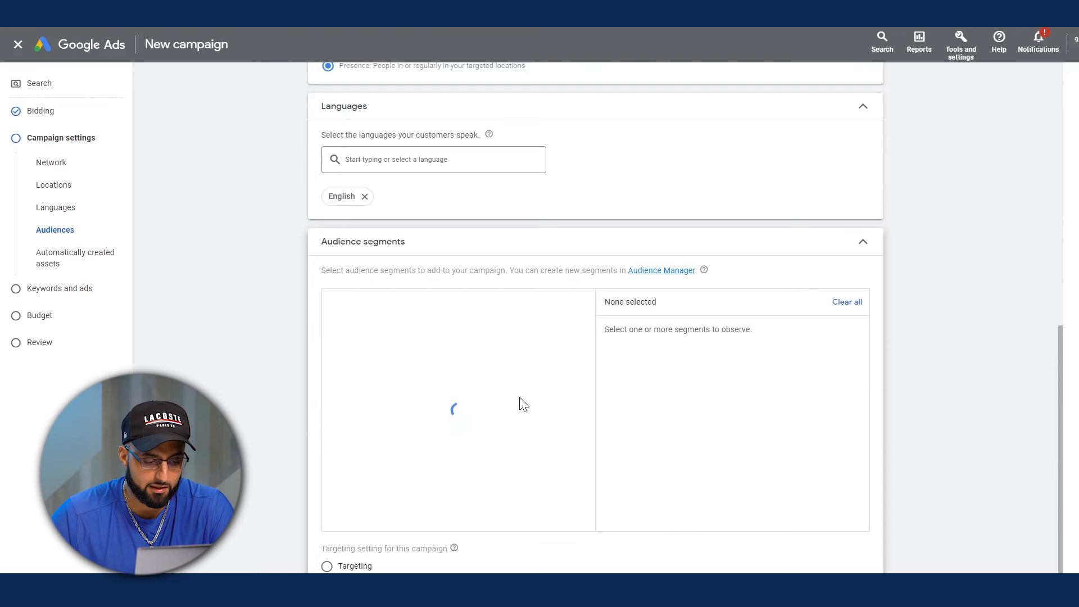
pyautogui.click(340, 406)
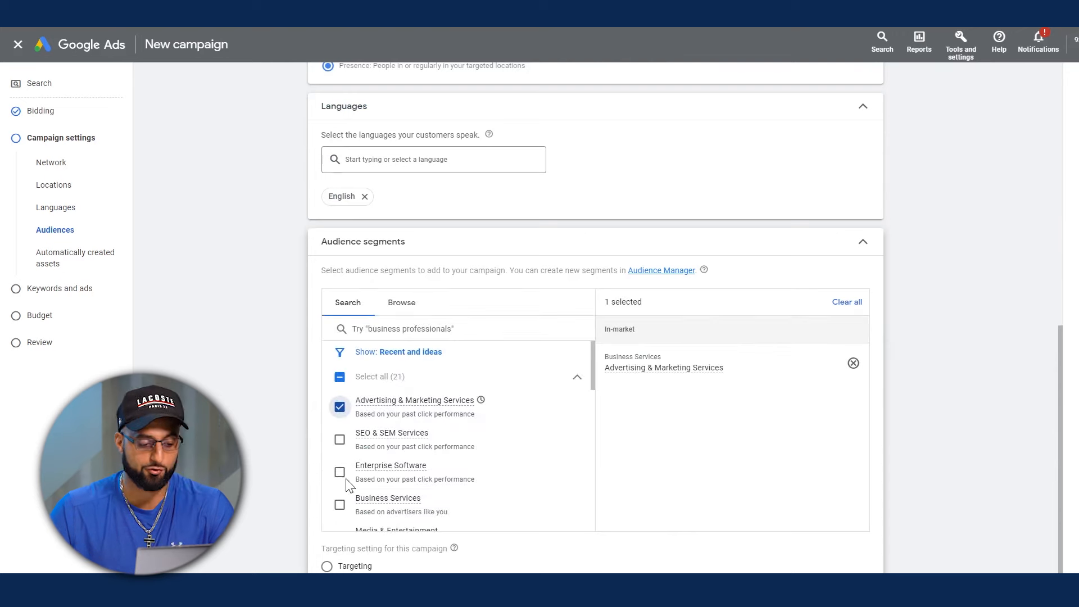
pyautogui.click(328, 566)
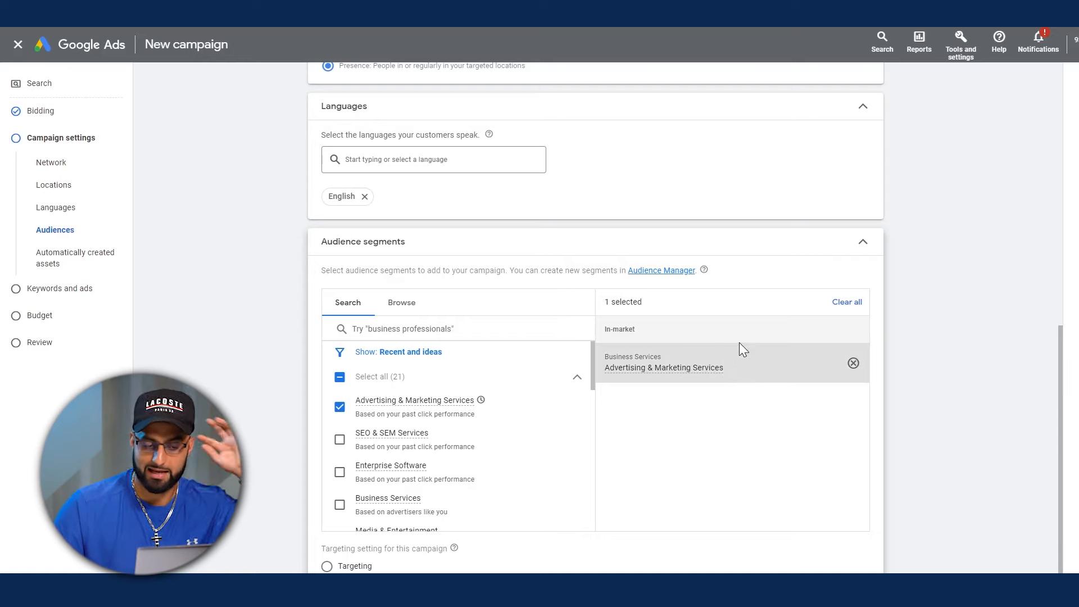
pyautogui.moveTo(706, 366)
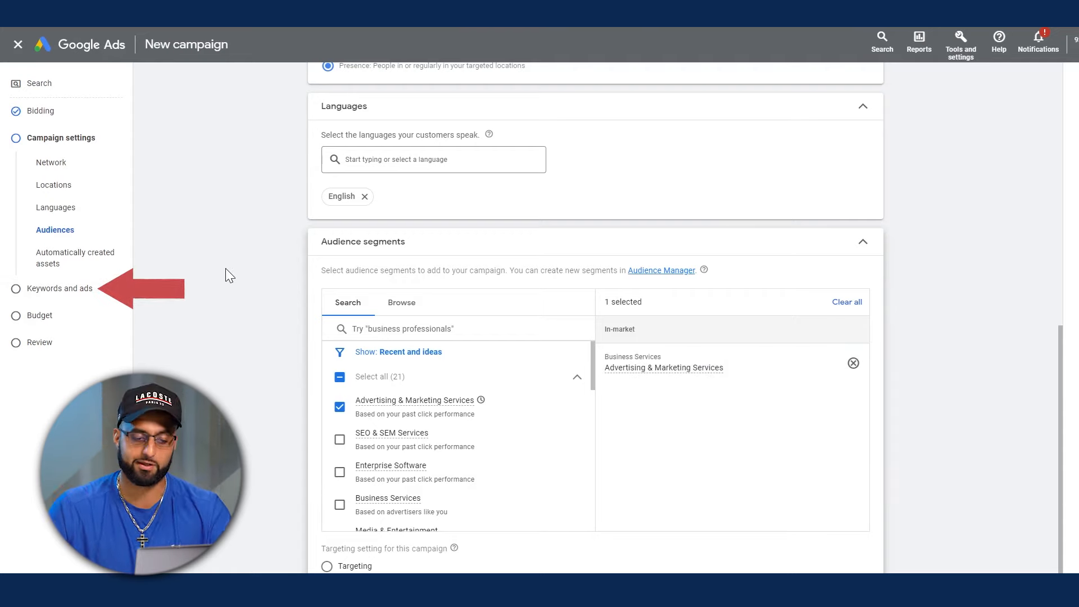
pyautogui.click(853, 364)
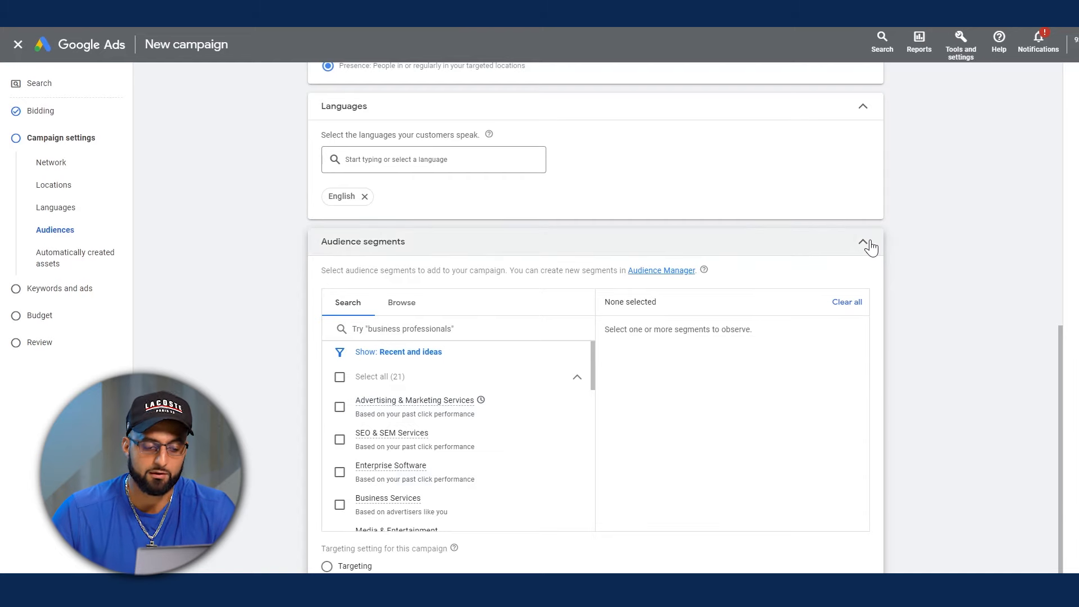
pyautogui.click(863, 243)
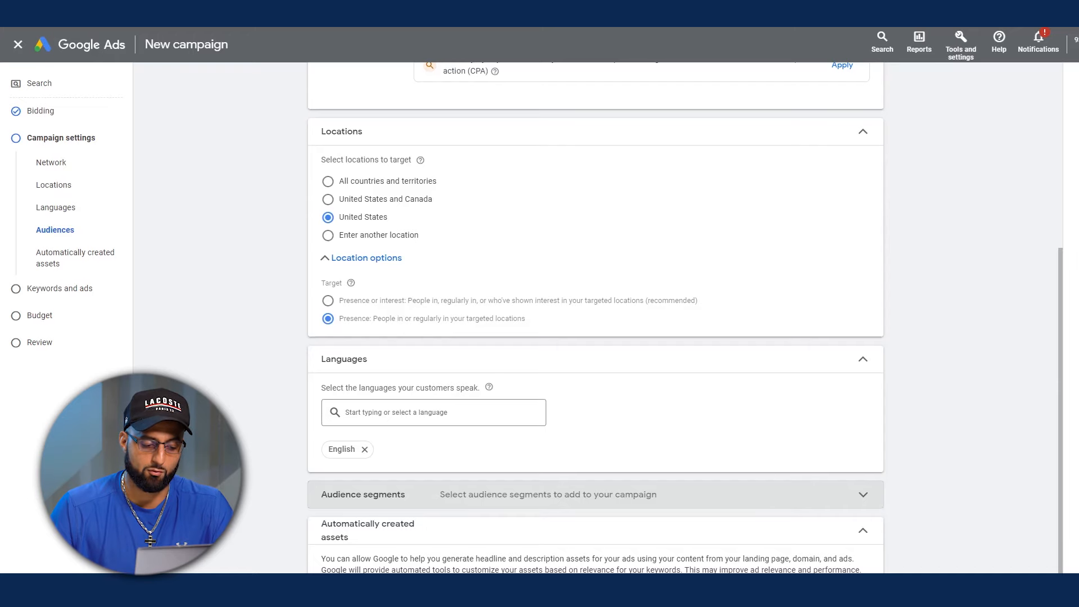
# - Review the terms for turning on automatically created assets, cancel to keep them off, and look over the ad rotation setting
pyautogui.click(328, 599)
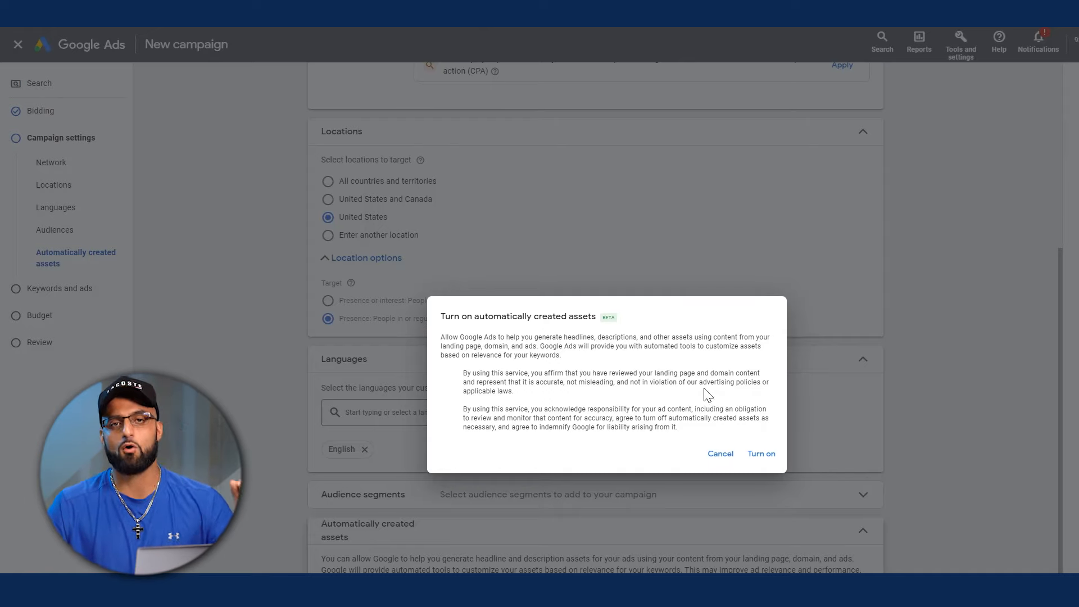
pyautogui.click(722, 454)
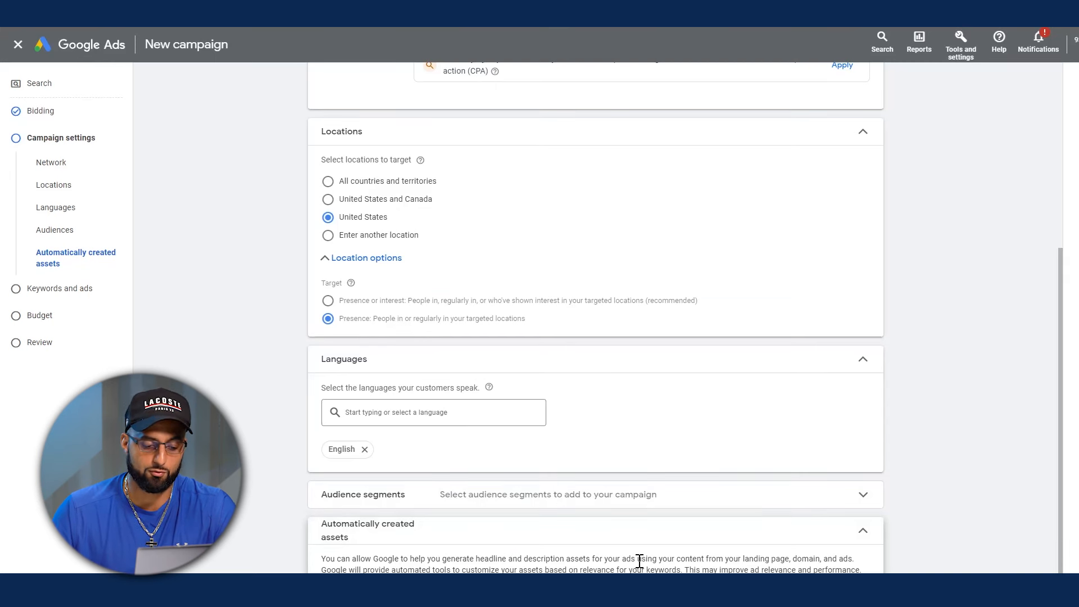
pyautogui.scroll(-2, 491, 510)
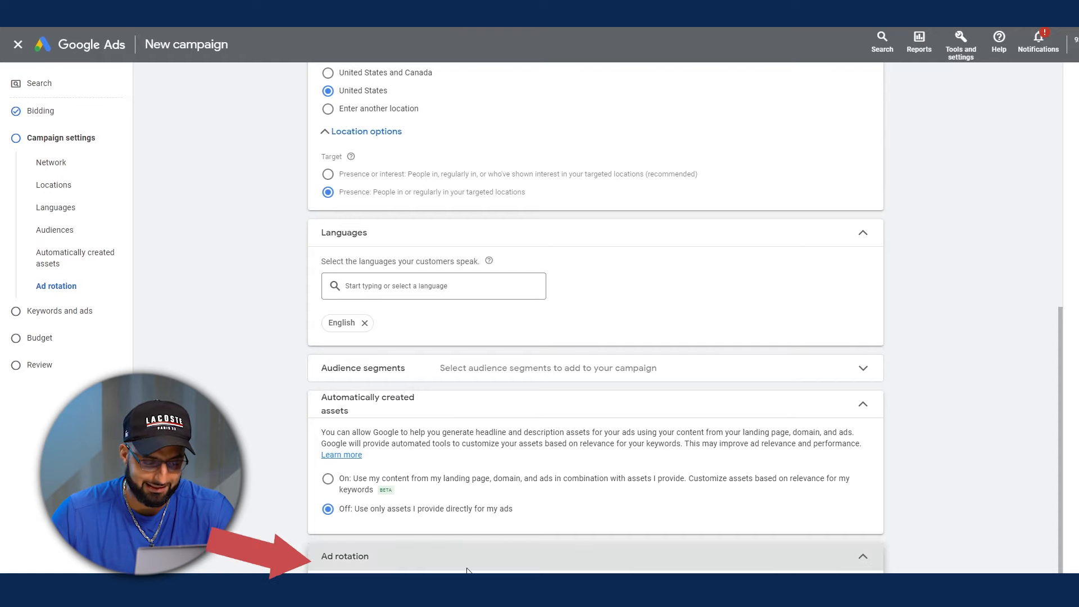
pyautogui.click(587, 556)
pyautogui.scroll(-1, 596, 315)
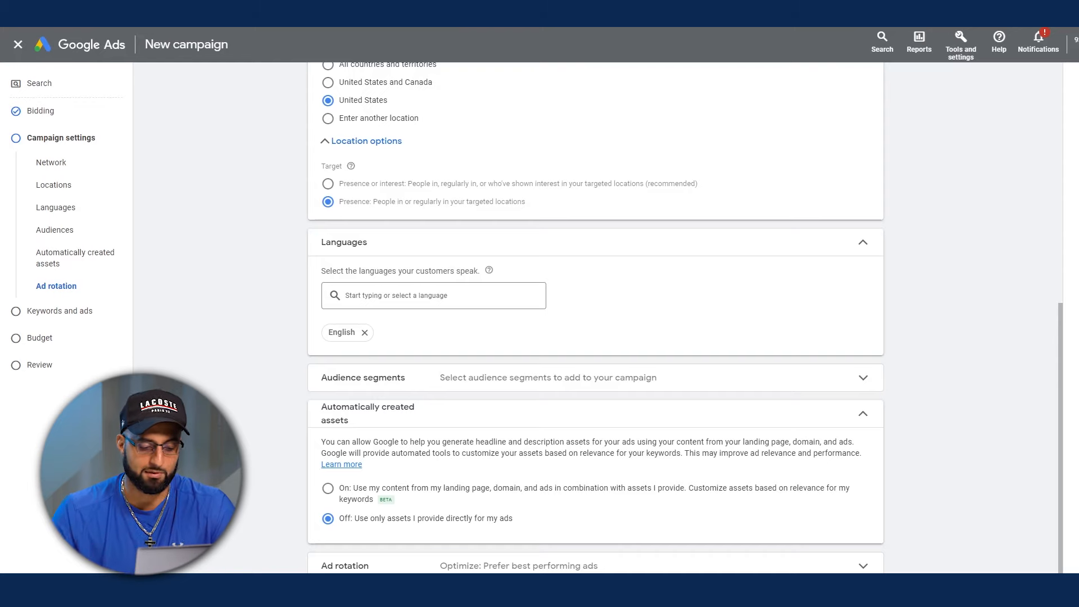
# - Look over the start and end dates and the ad schedule settings, and collapse the ad schedule
pyautogui.scroll(1, 595, 318)
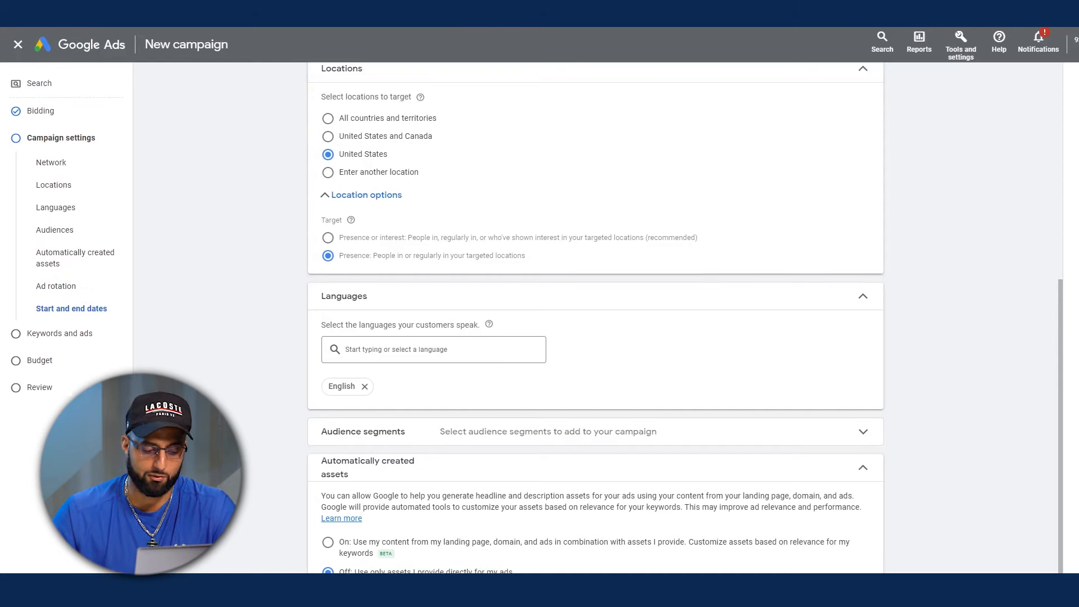
pyautogui.scroll(-1, 596, 318)
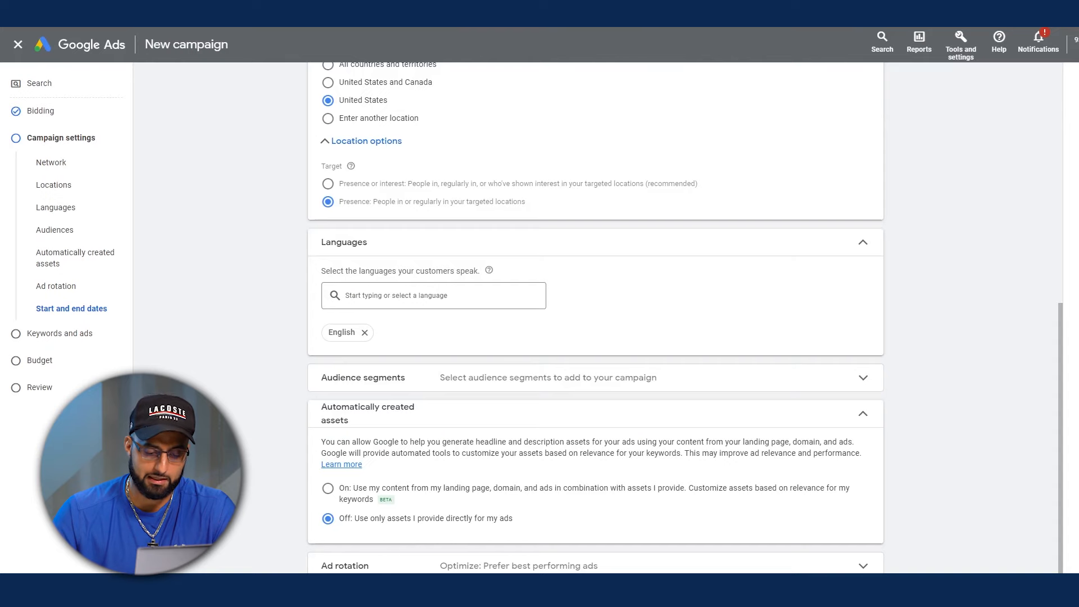
pyautogui.scroll(-2, 633, 534)
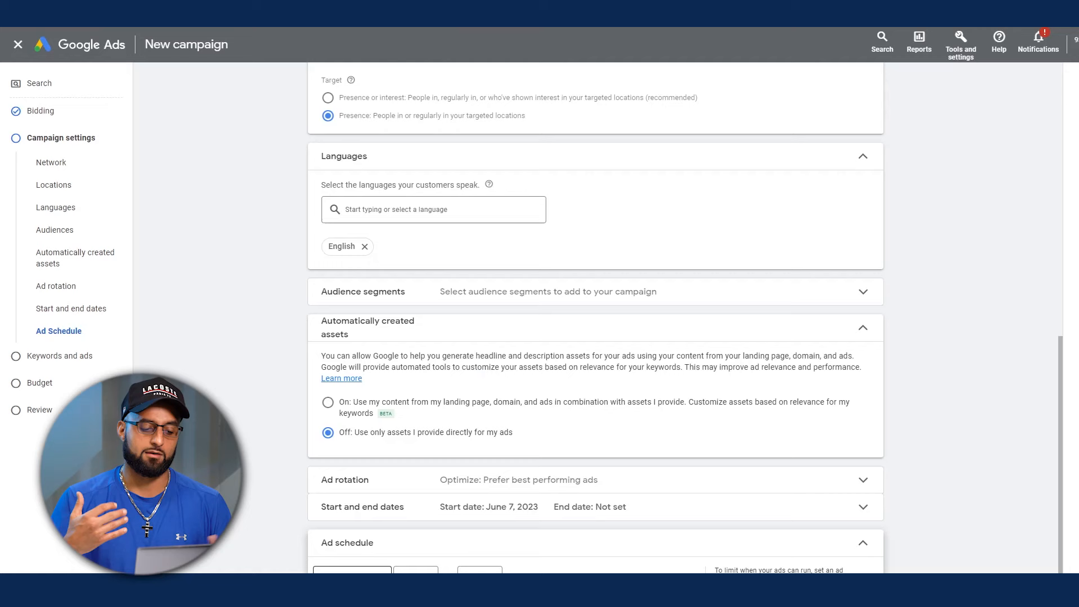
pyautogui.click(353, 570)
pyautogui.scroll(-2, 368, 523)
pyautogui.scroll(1, 354, 538)
pyautogui.click(941, 549)
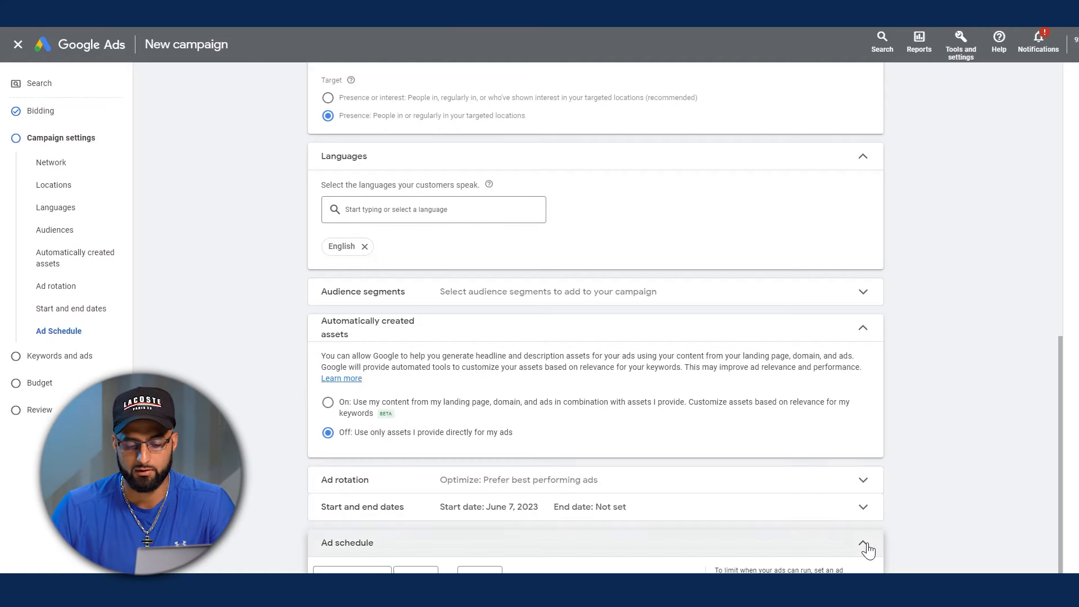
pyautogui.click(864, 543)
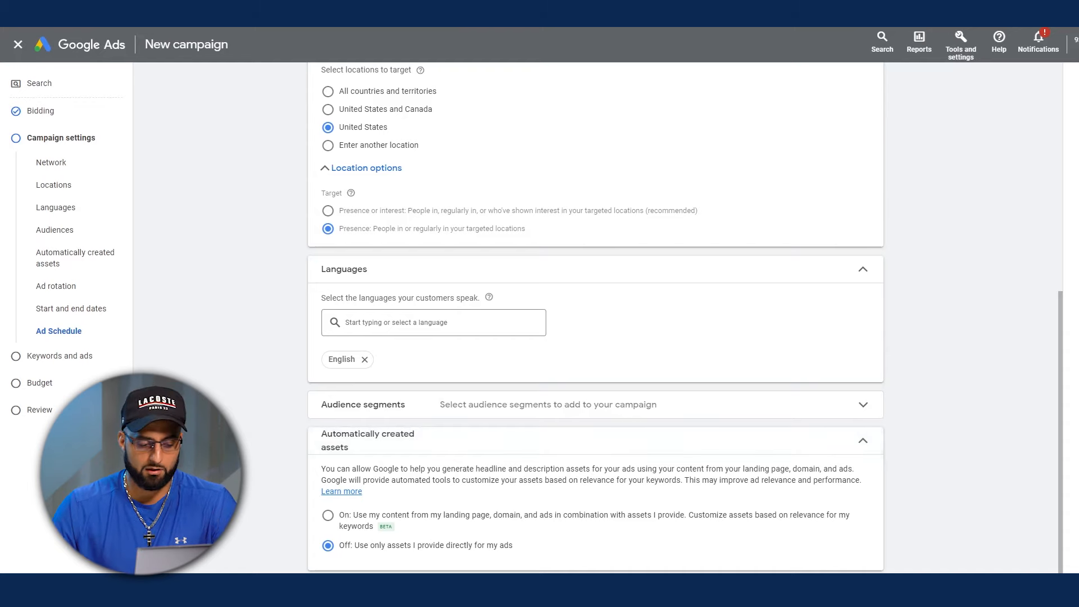
# - Review the campaign URL options, collapse them and look over the remaining campaign settings once more
pyautogui.scroll(-1, 595, 318)
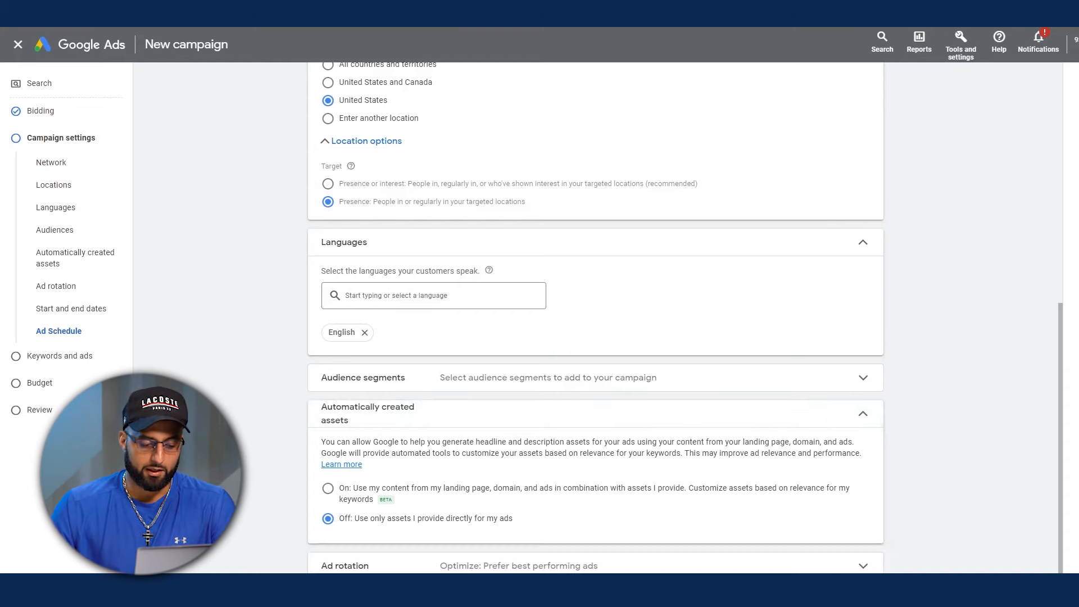
pyautogui.scroll(-2, 494, 565)
pyautogui.click(494, 566)
pyautogui.scroll(-2, 494, 568)
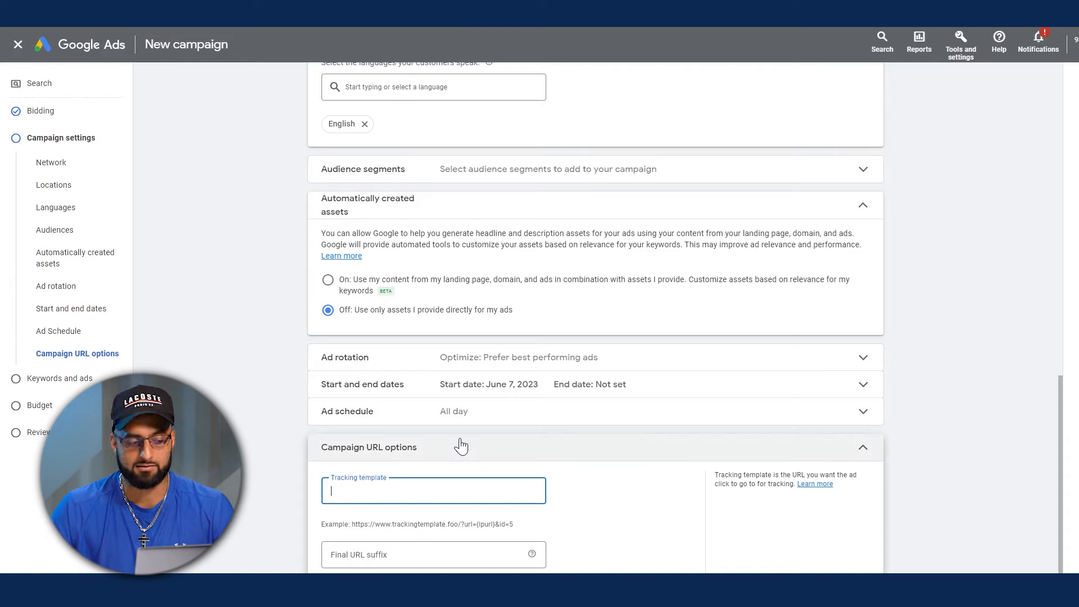
pyautogui.click(861, 448)
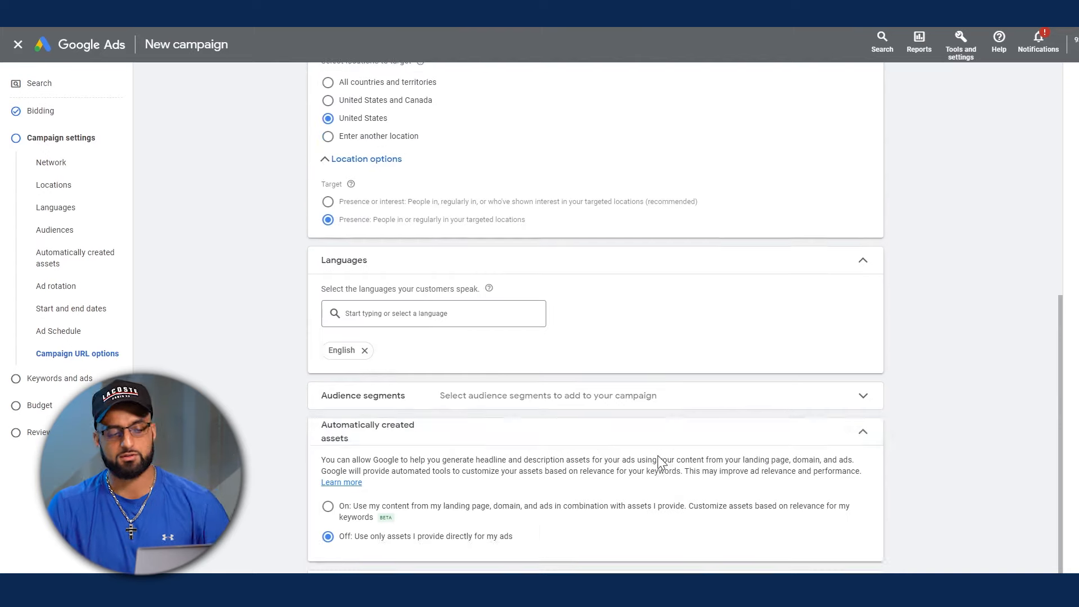
pyautogui.scroll(5, 254, 338)
pyautogui.scroll(-5, 263, 354)
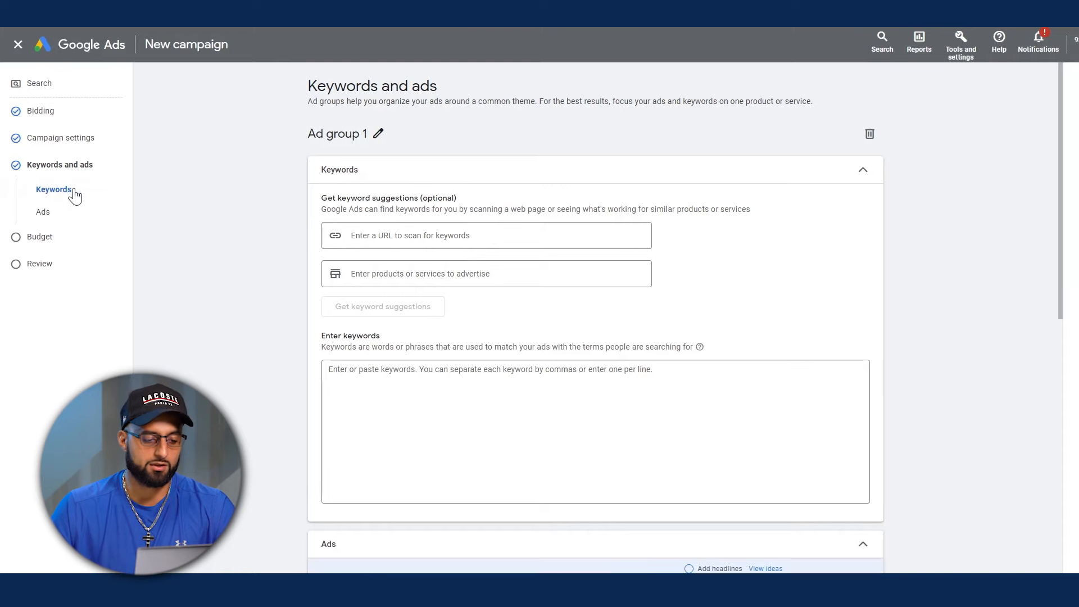
# - Look over the ad group's keyword fields, open Keyword Planner and glance at the Keywords Everywhere extension
pyautogui.click(425, 236)
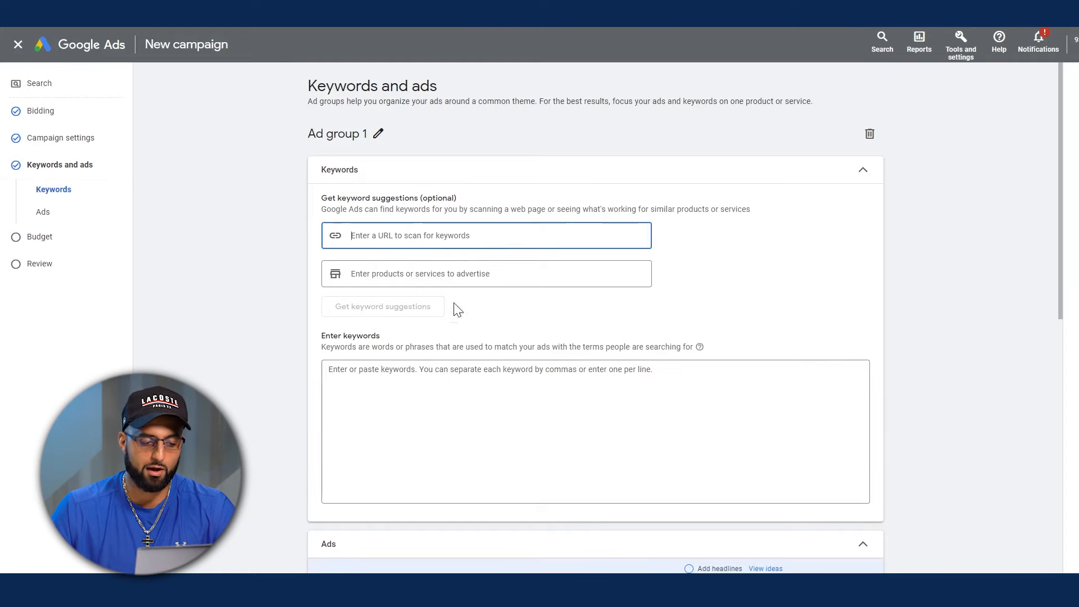
pyautogui.click(435, 405)
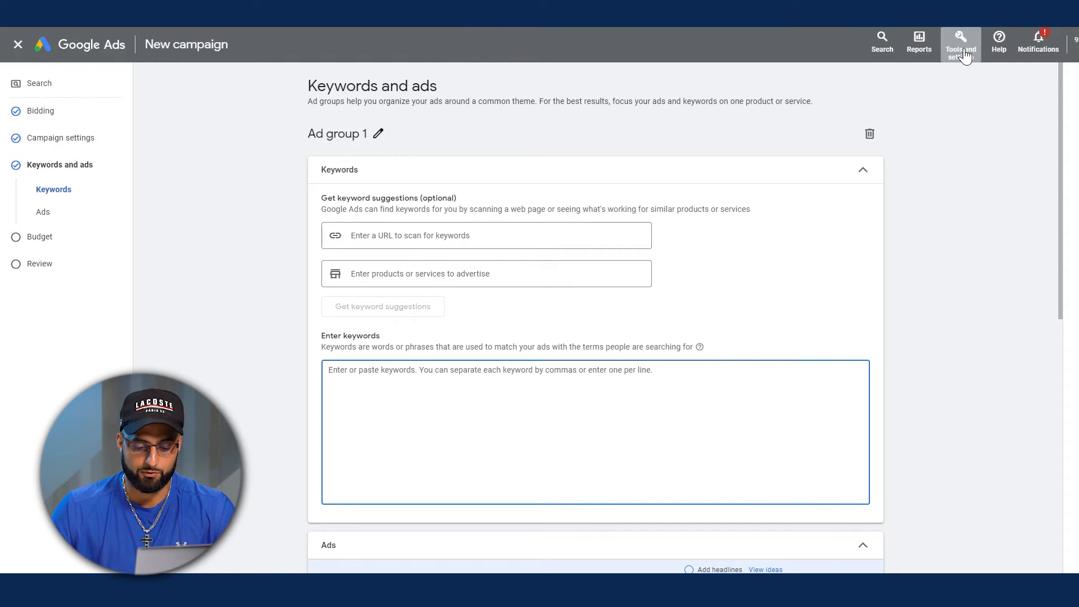
pyautogui.click(961, 51)
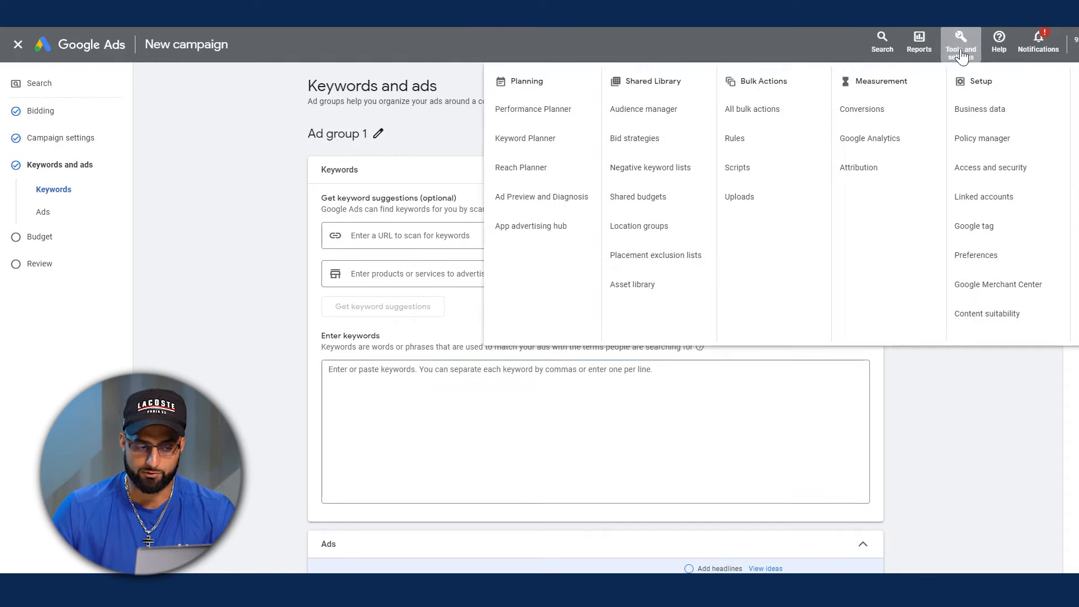
pyautogui.click(539, 140)
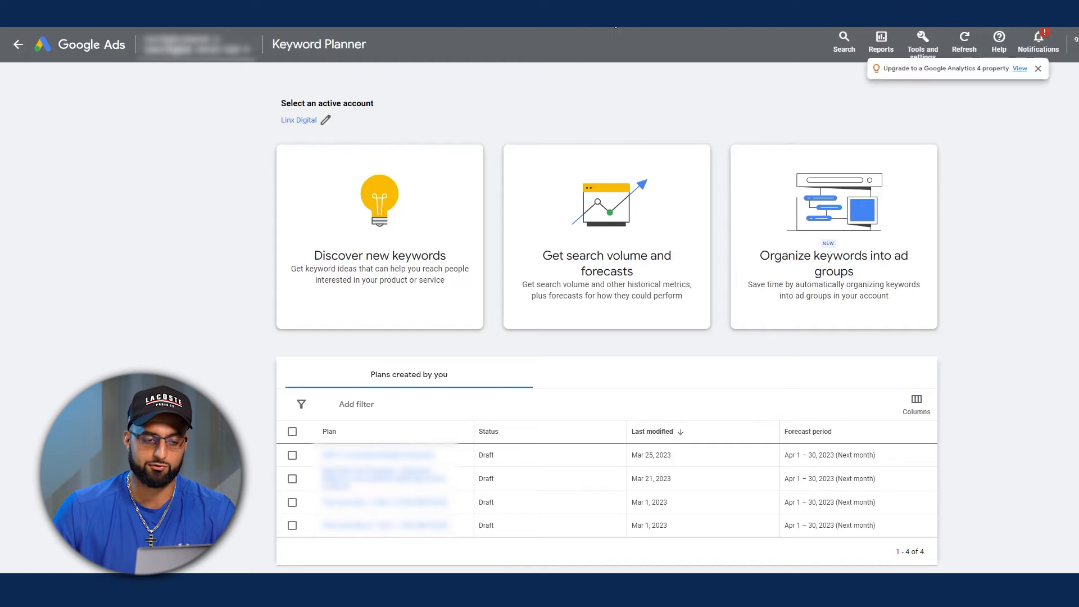
pyautogui.click(600, 21)
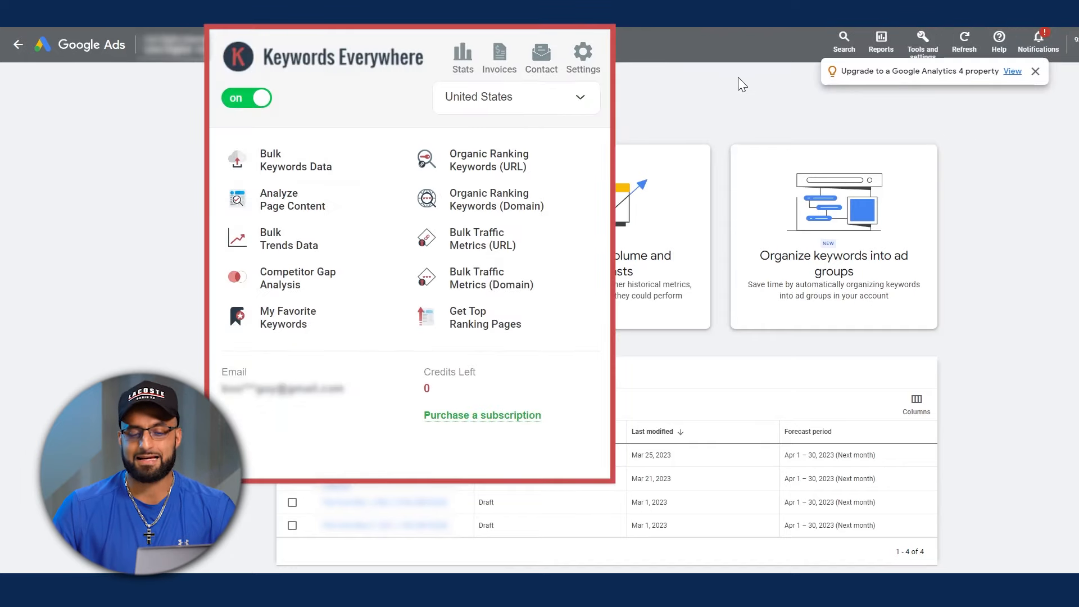
pyautogui.click(697, 122)
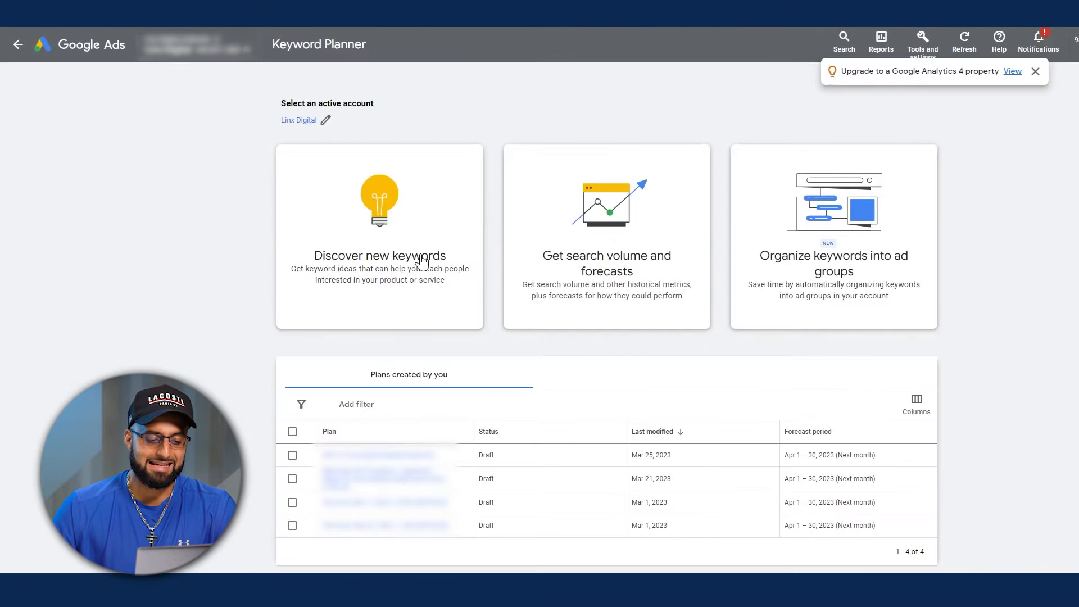
# - Start discovering new keywords with "dog training orlando" as the service related to the business
pyautogui.click(422, 262)
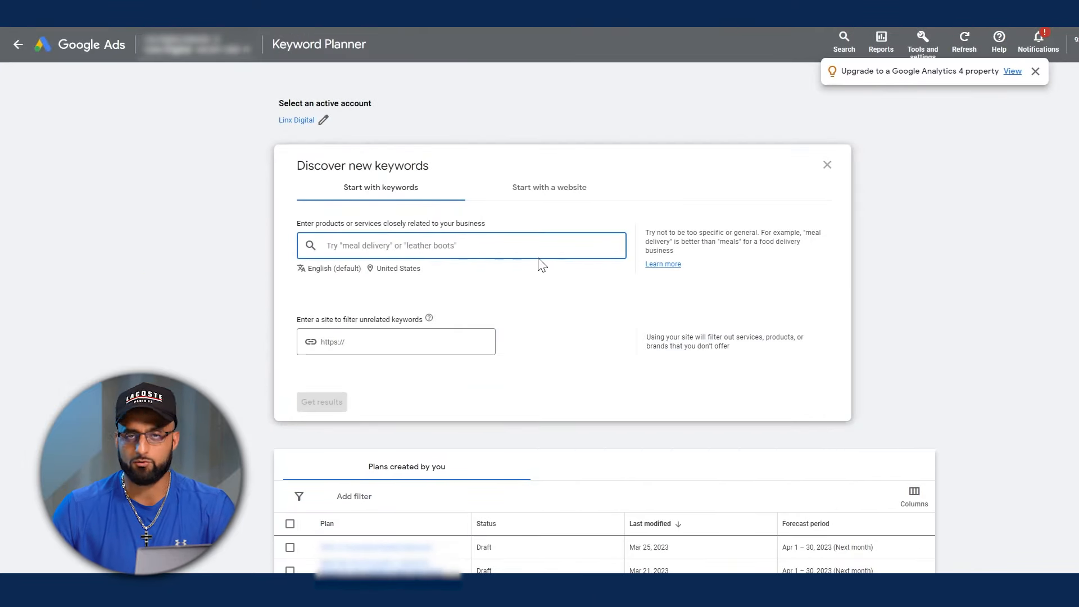
pyautogui.write('DOG TRAININING IN ORLANDO')
pyautogui.press('Return')
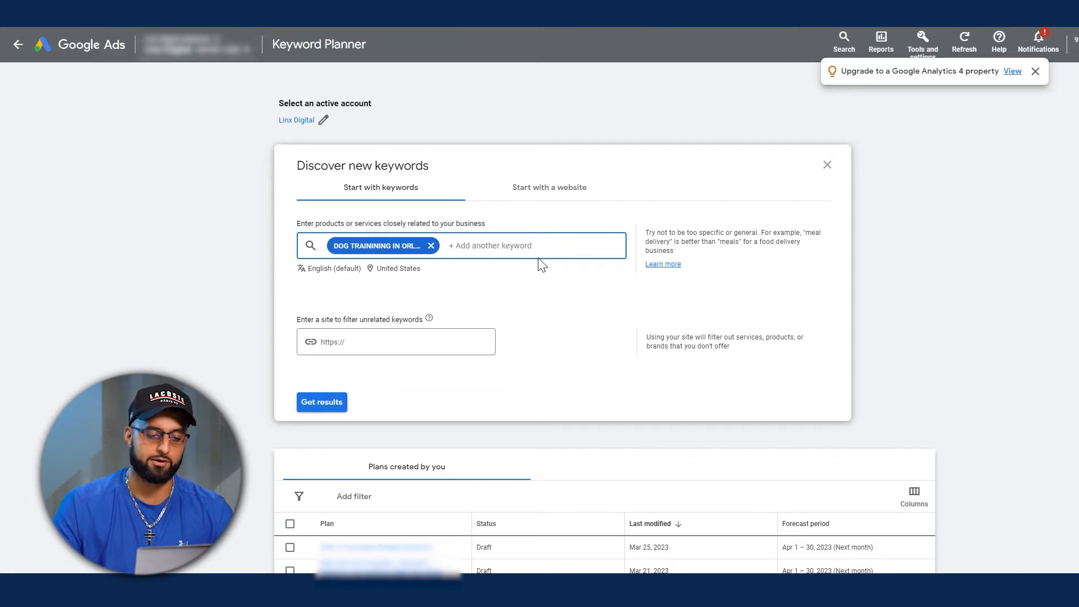
# - Target the keyword search to Orlando, Florida, United States (city) and get the keyword results
pyautogui.click(394, 268)
pyautogui.click(532, 344)
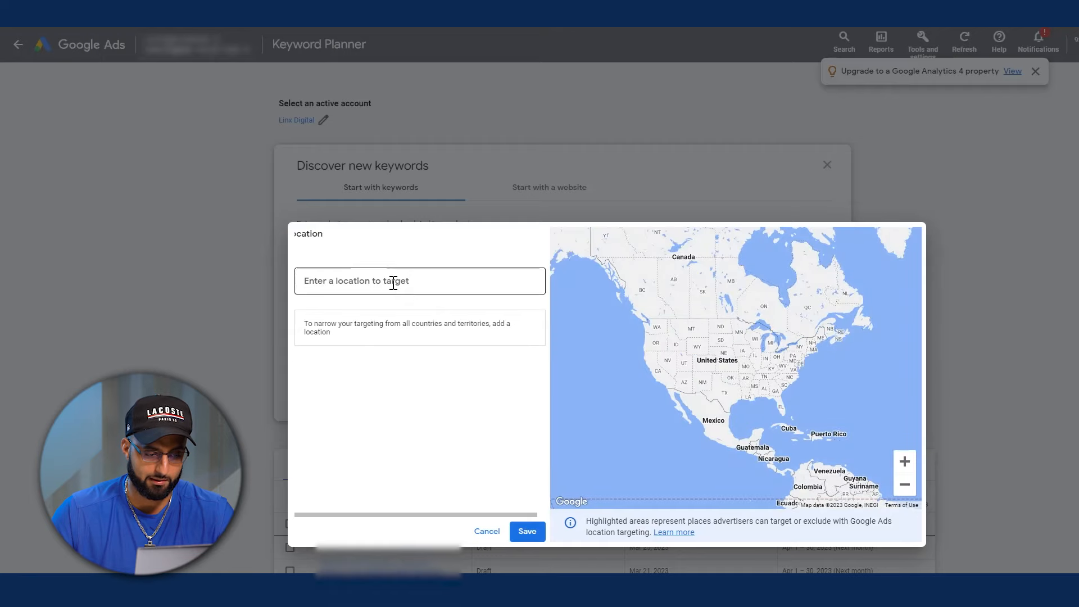
pyautogui.click(393, 282)
pyautogui.write('orlando')
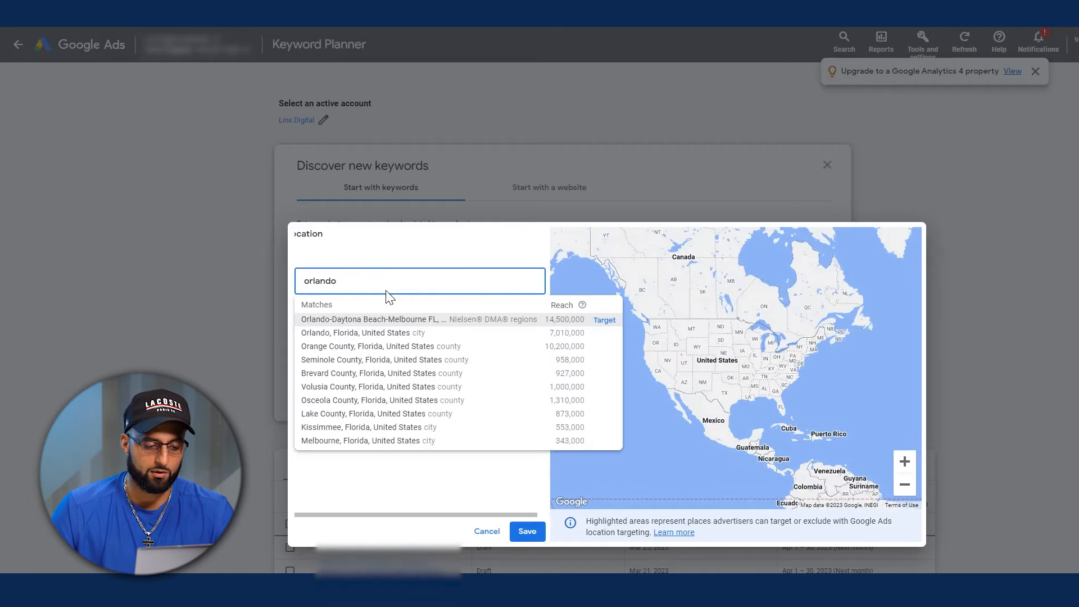
pyautogui.click(604, 333)
pyautogui.click(527, 531)
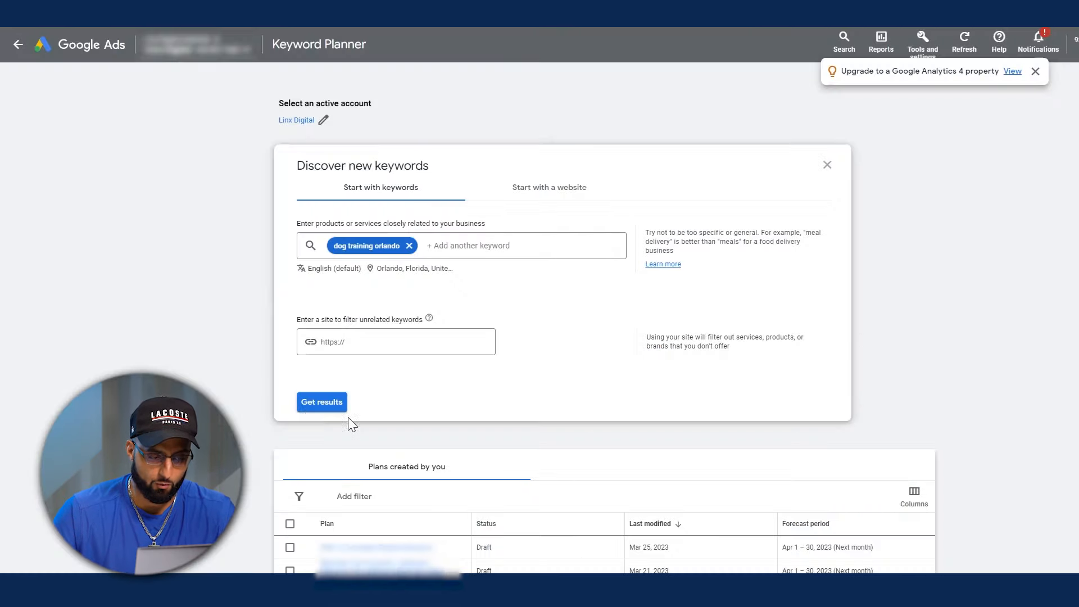
pyautogui.click(321, 403)
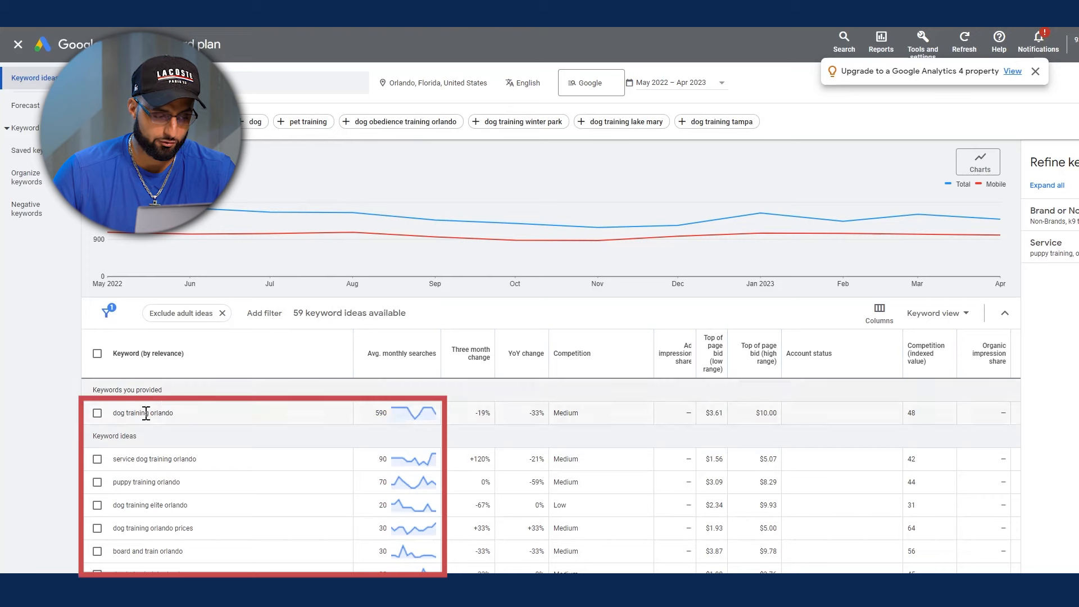
# - Select and copy the keywords dog training orlando, service dog training orlando, puppy training orlando and dog training elite orlando
pyautogui.click(97, 414)
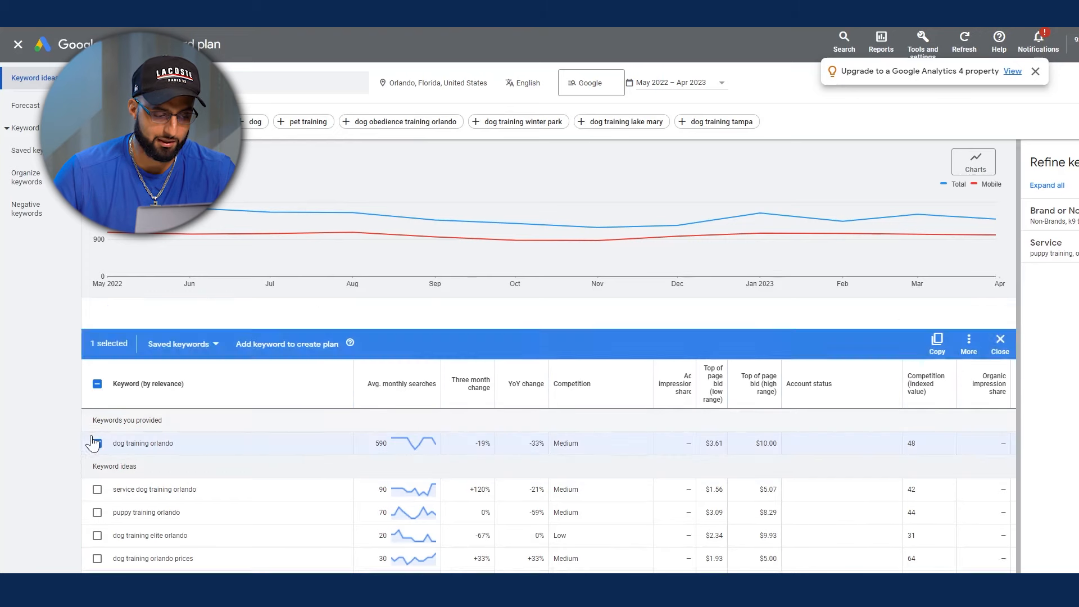
pyautogui.click(98, 458)
pyautogui.click(97, 481)
pyautogui.click(97, 504)
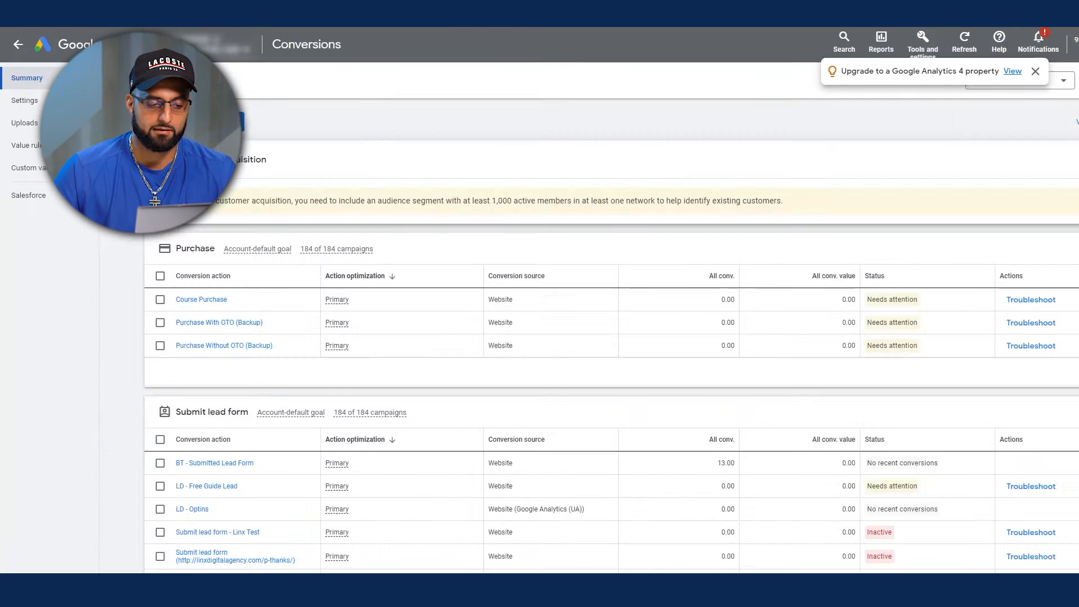
# - Return to the new campaign and paste the four copied dog training keywords into Ad group 1's keyword list
pyautogui.click(323, 6)
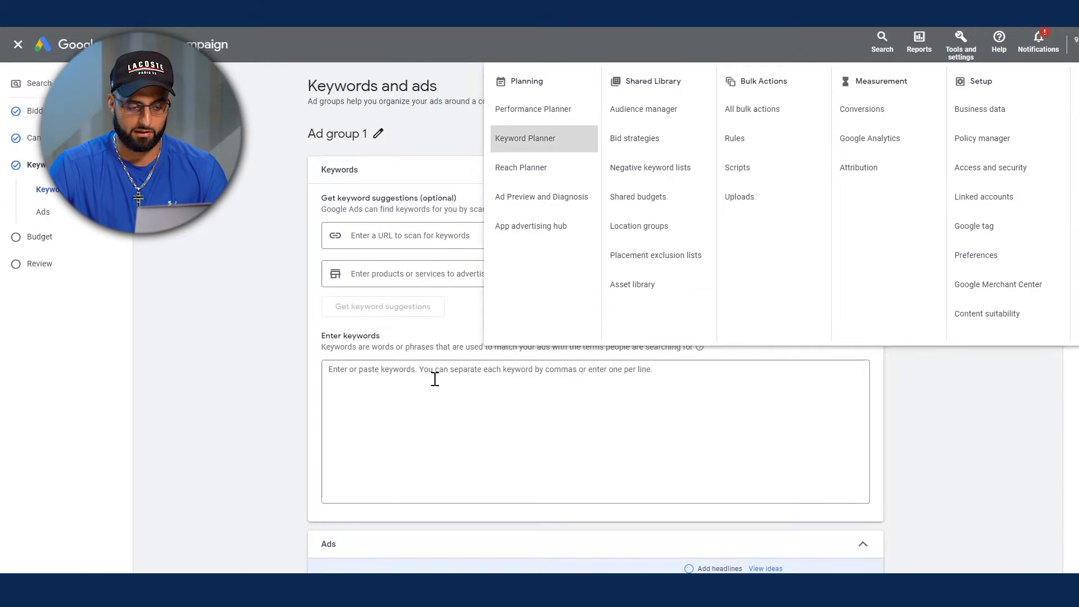
pyautogui.click(435, 379)
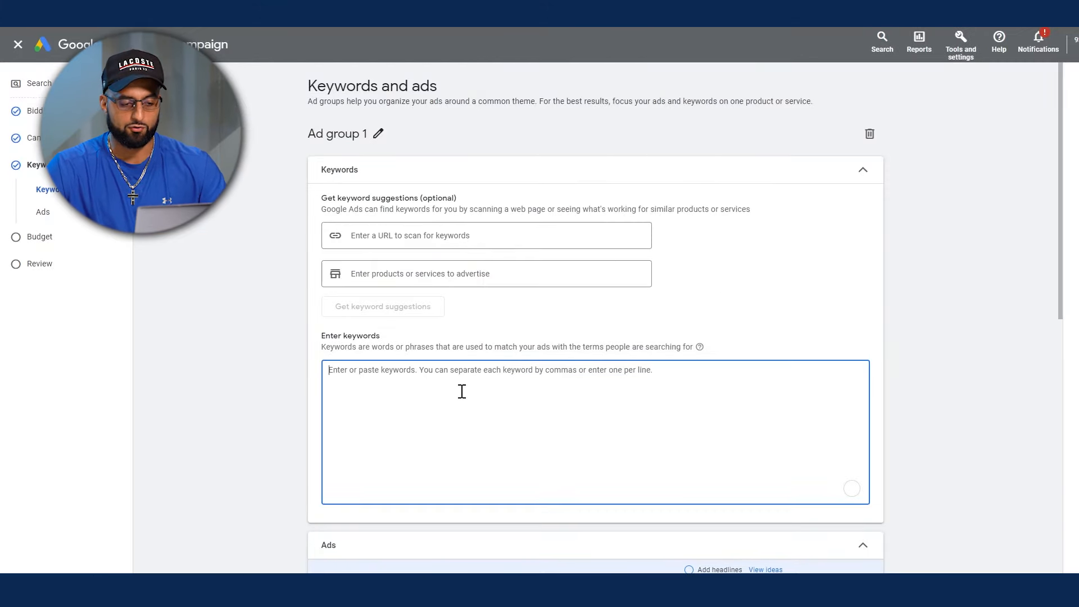
pyautogui.write('dog training orlando service dog training orlando puppy training orlando dog training elite orlando')
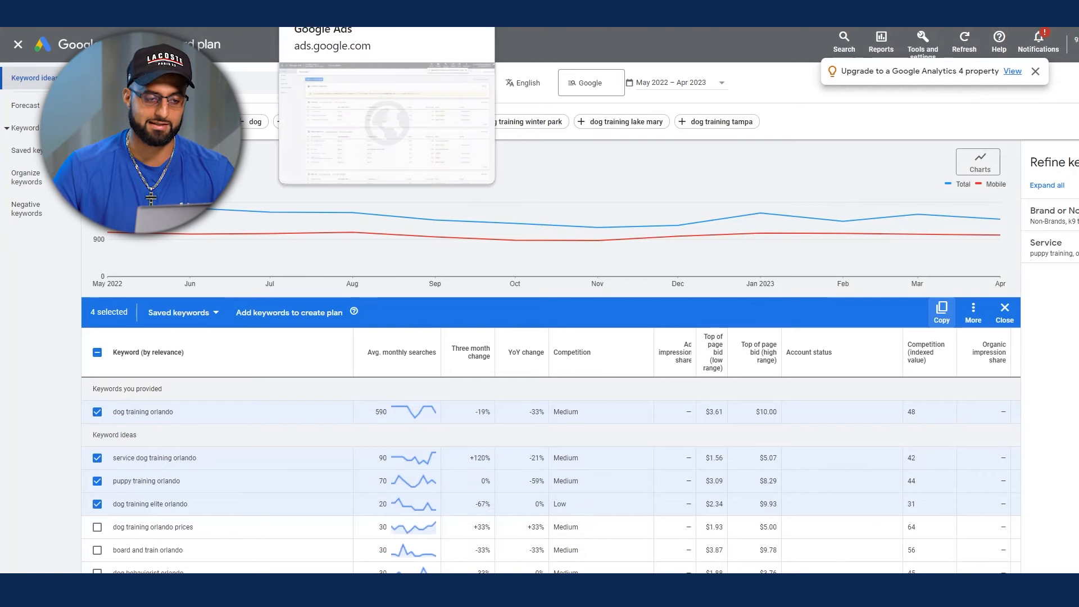
# - Add the four selected keywords to a plan in Keyword Planner and download the keyword ideas to Google Sheets in My Drive
pyautogui.click(975, 315)
pyautogui.click(291, 313)
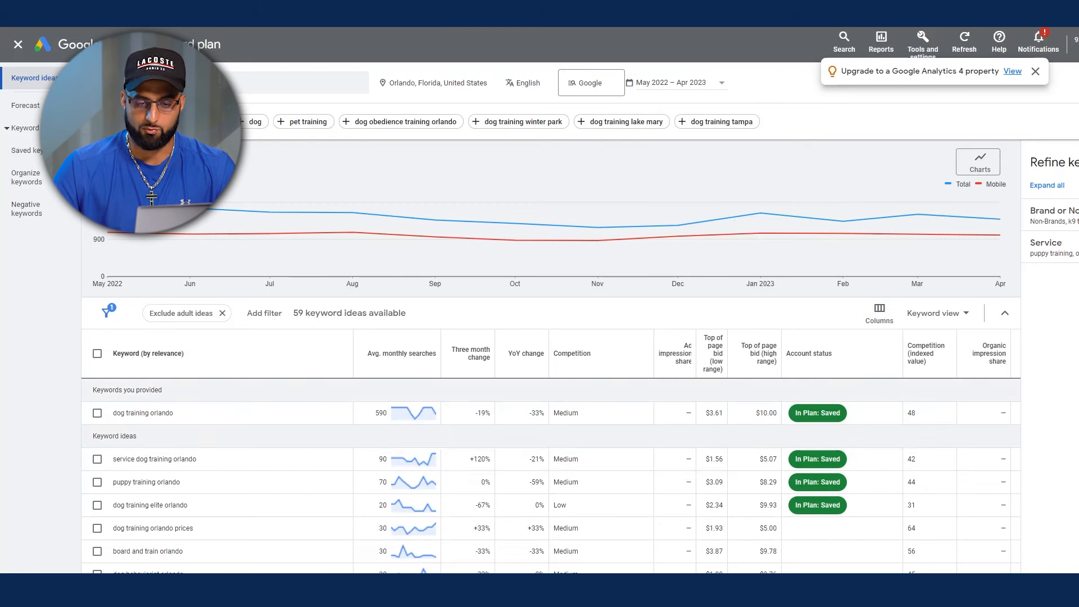
pyautogui.click(1076, 82)
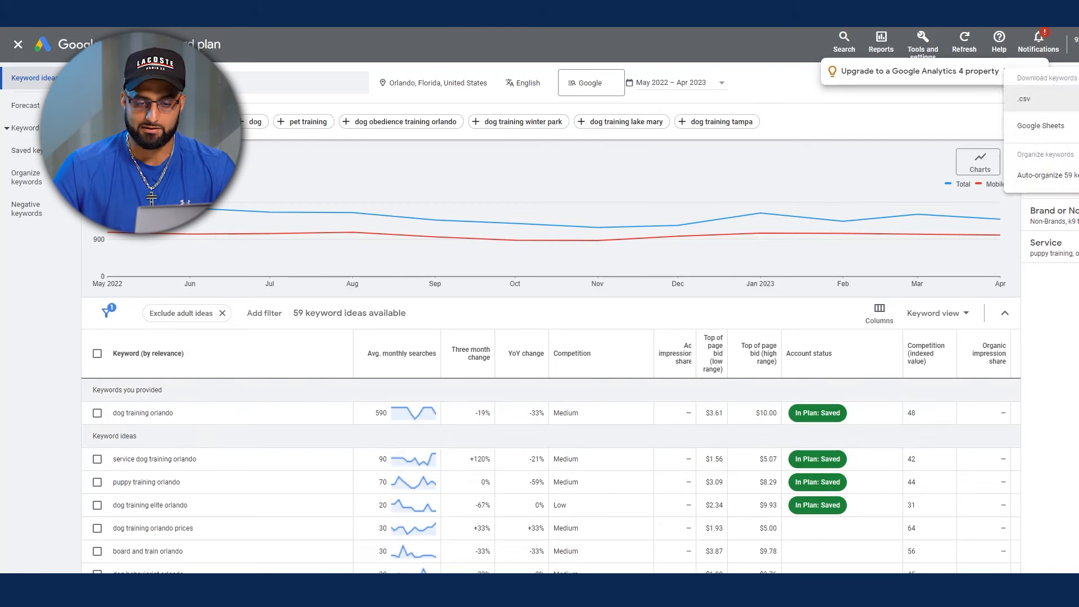
pyautogui.click(1043, 130)
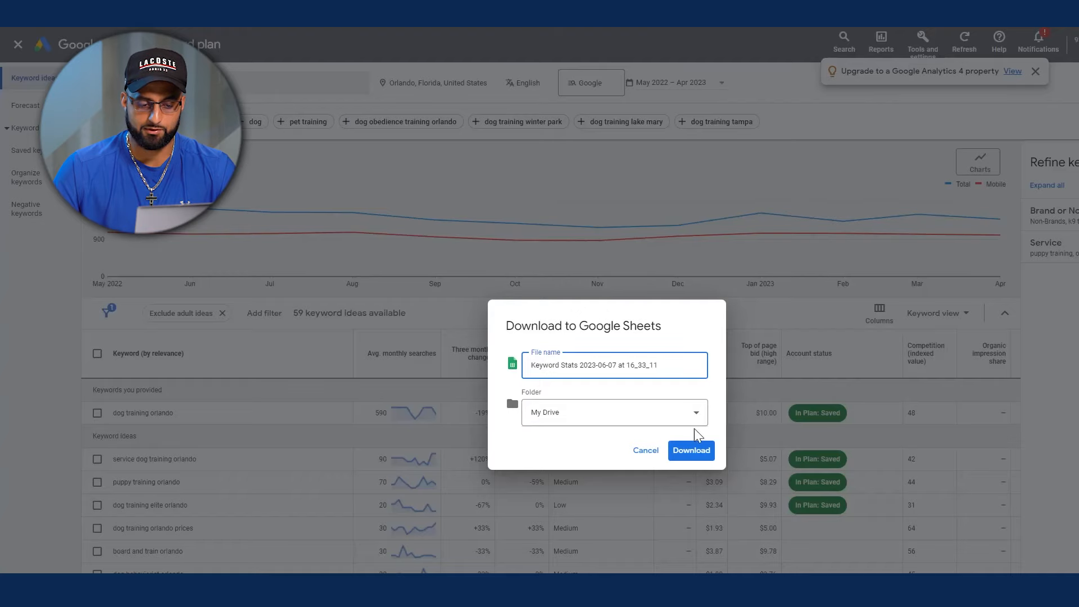
pyautogui.click(695, 450)
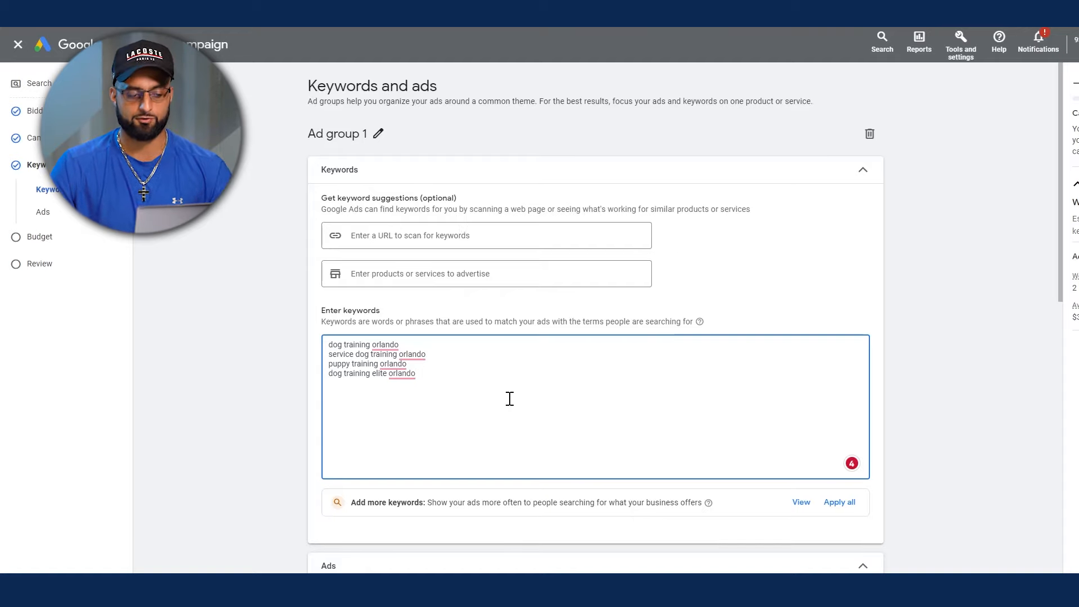
# - Select all of Ad group 1's keywords in the new campaign and look through the ad creation section below them
pyautogui.hotkey('ctrl', 'a')
pyautogui.scroll(-3, 707, 500)
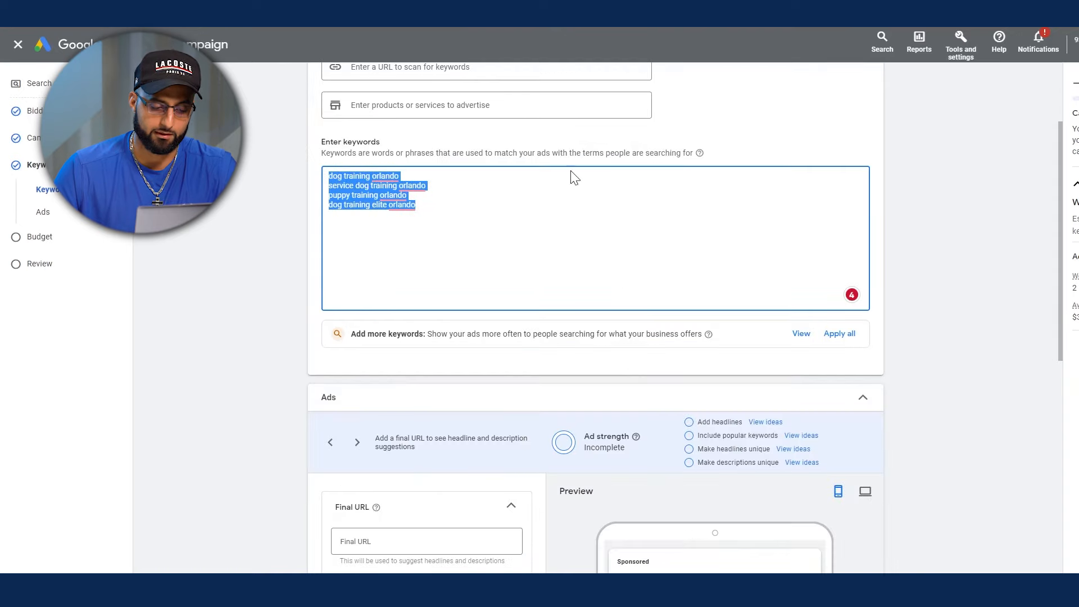
pyautogui.scroll(-6, 574, 178)
pyautogui.scroll(9, 560, 382)
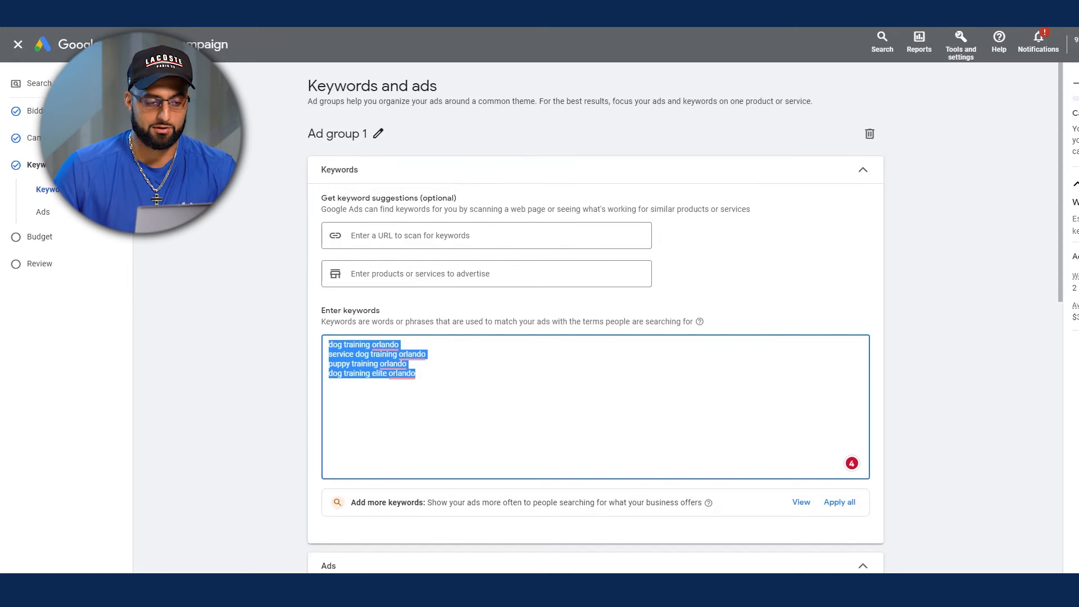
# - Copy "dog training orlando prices" from the keyword ideas and run a new Keyword Planner search on that phrase
pyautogui.click(333, 13)
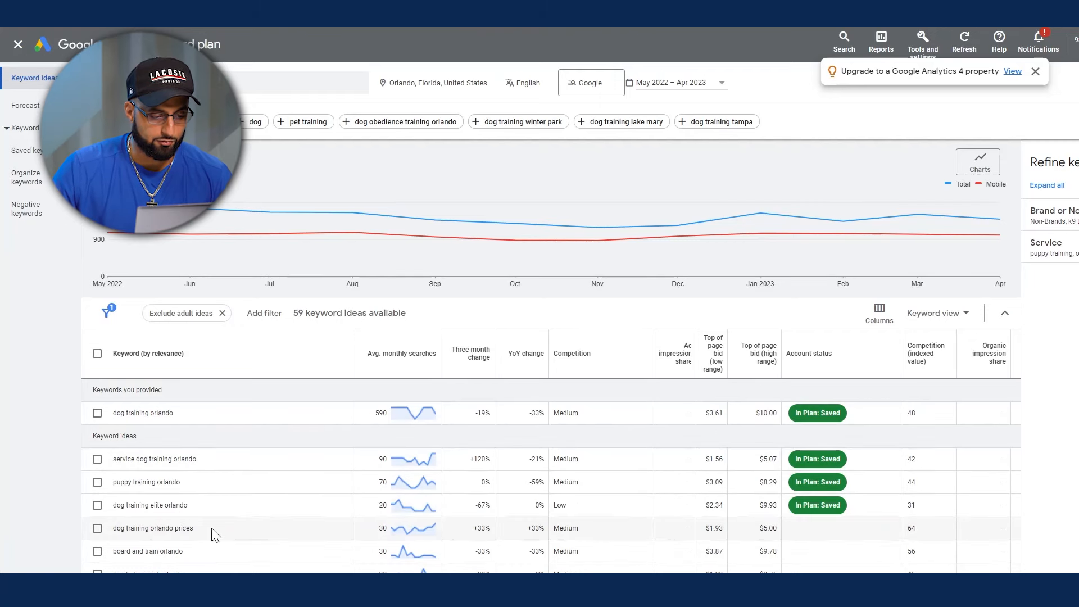
pyautogui.moveTo(209, 532); pyautogui.dragTo(111, 531)
pyautogui.hotkey('ctrl', 'c')
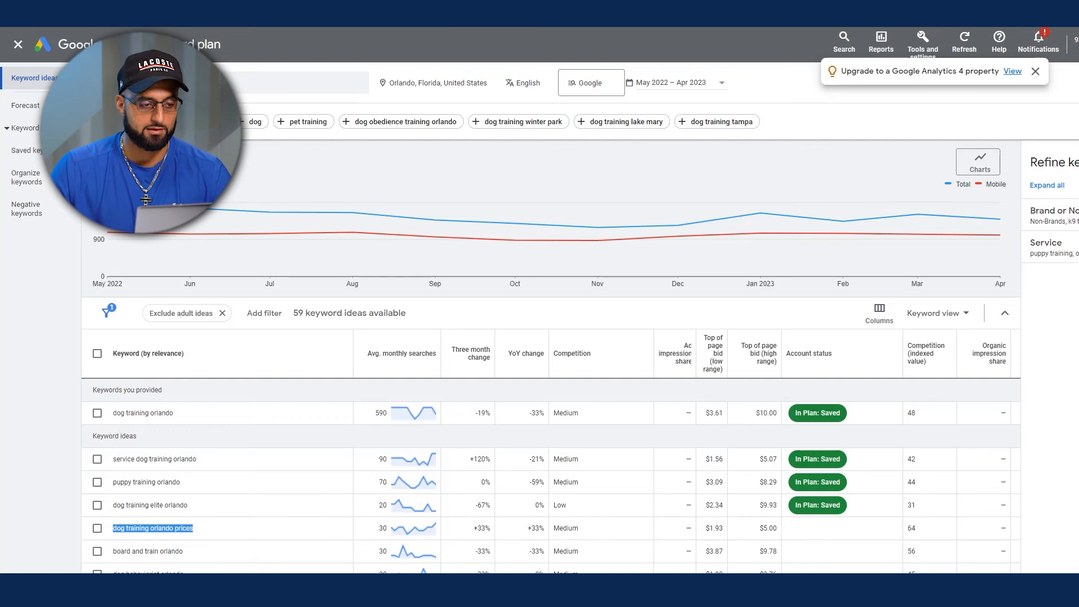
pyautogui.click(217, 85)
pyautogui.click(217, 139)
pyautogui.hotkey('ctrl', 'v')
pyautogui.press('Return')
pyautogui.click(128, 286)
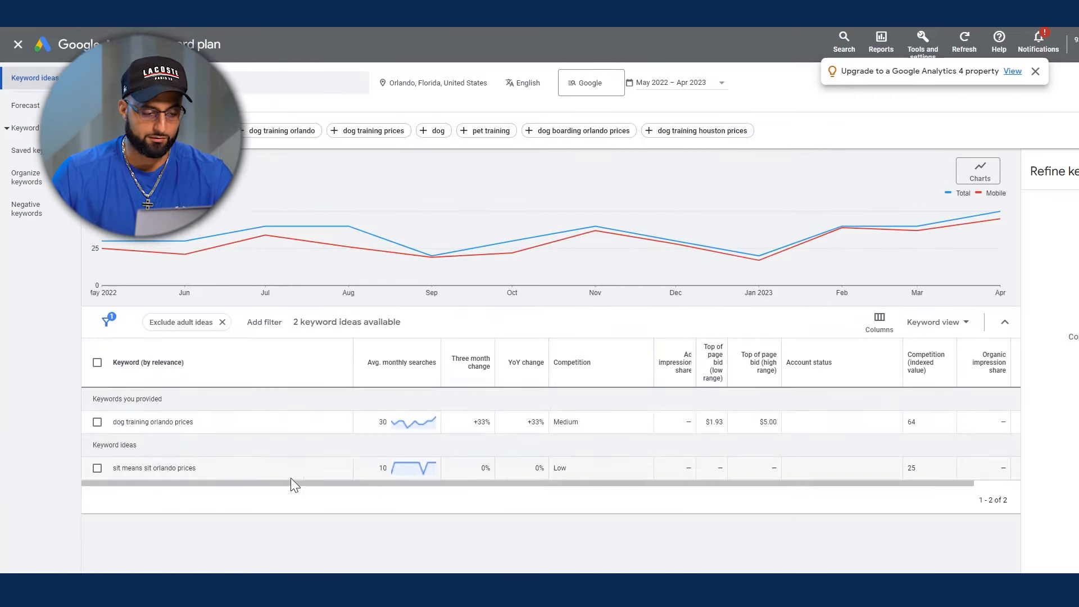
# - Search Keyword Planner for "dog training orlando florida" and select that keyword in the results
pyautogui.click(97, 468)
pyautogui.moveTo(152, 467); pyautogui.dragTo(108, 471)
pyautogui.click(97, 468)
pyautogui.click(230, 83)
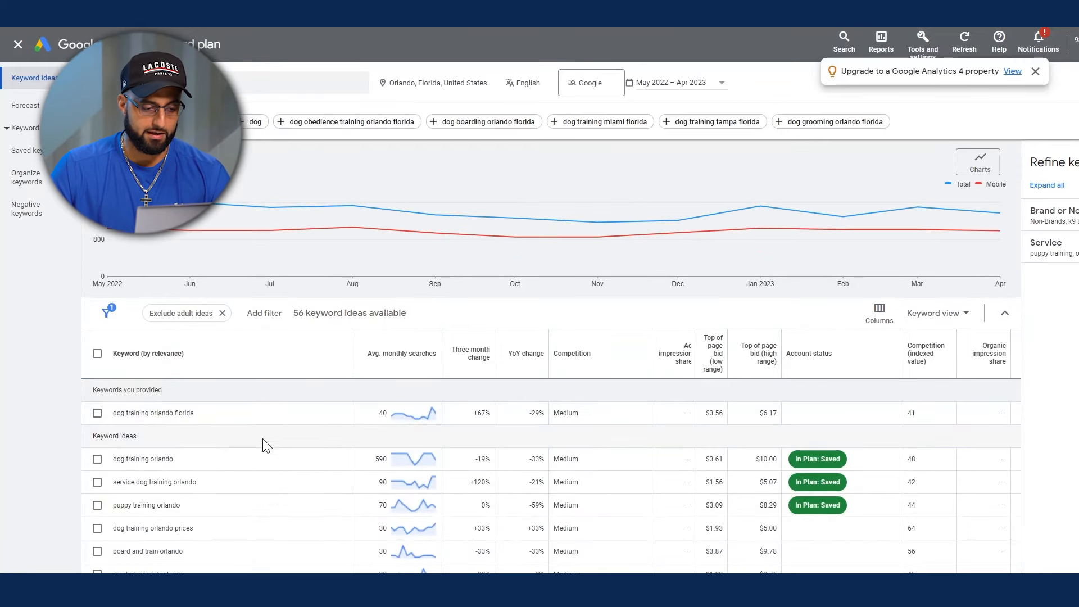
pyautogui.click(97, 413)
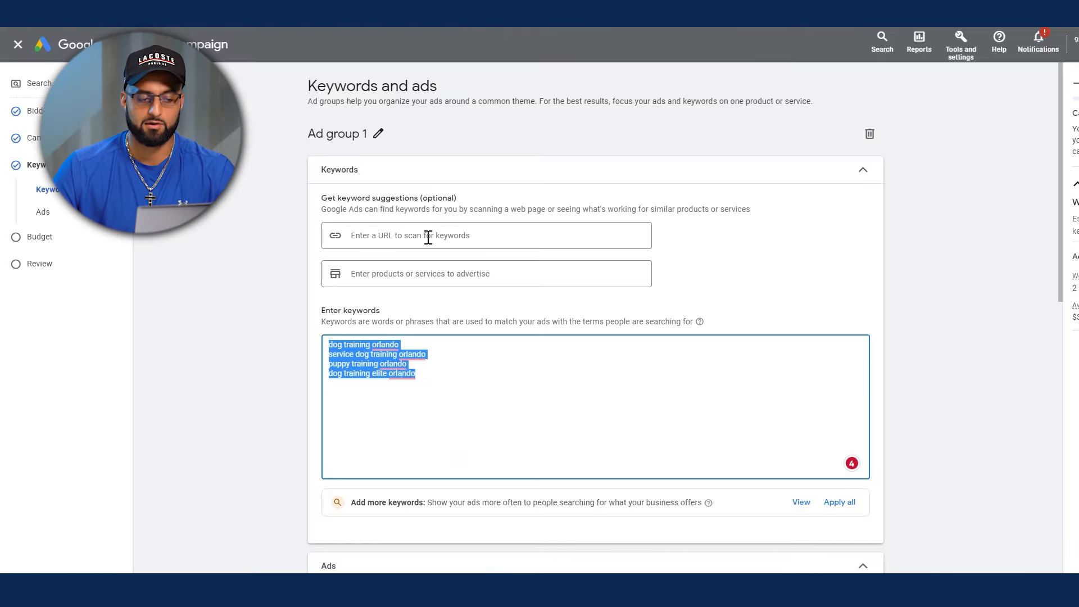
# - Return to the new campaign and rename Ad group 1 as "Dog Training Orlando Related"
pyautogui.click(487, 386)
pyautogui.scroll(-3, 506, 382)
pyautogui.scroll(3, 446, 441)
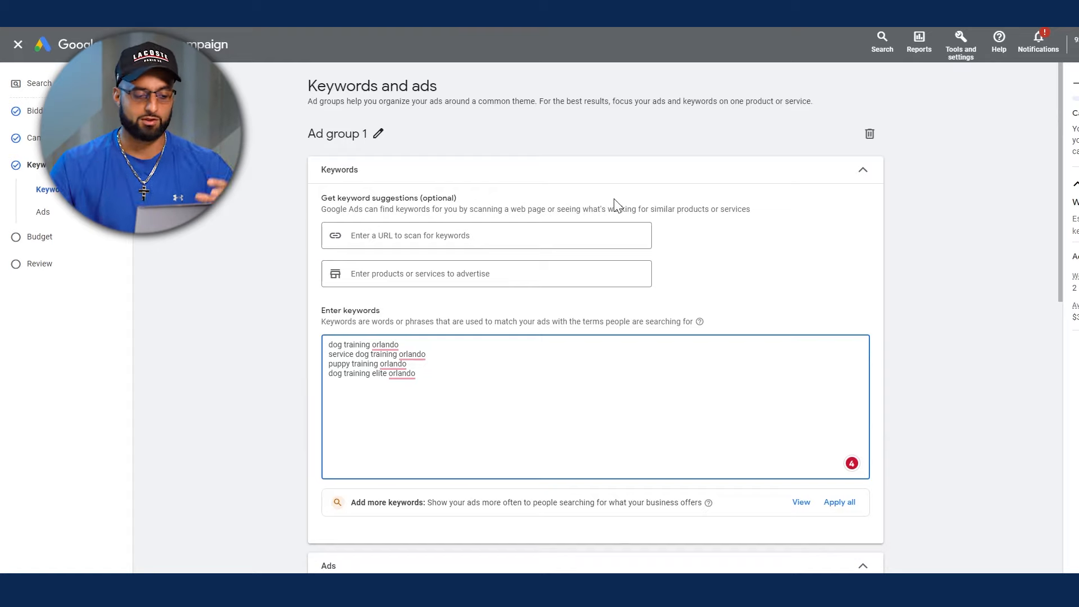
pyautogui.click(374, 133)
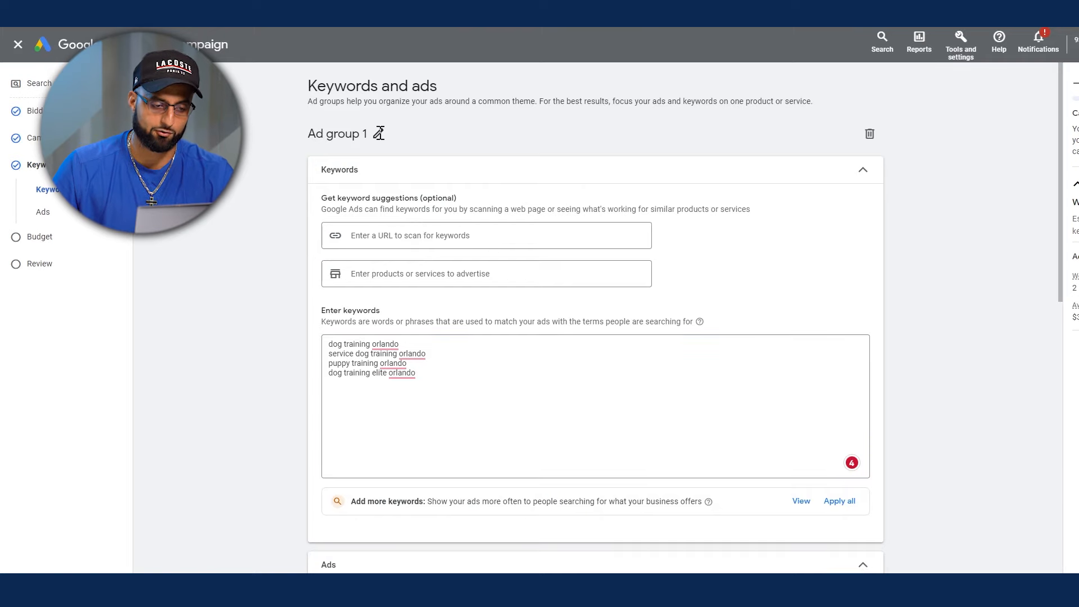
pyautogui.tripleClick(374, 135)
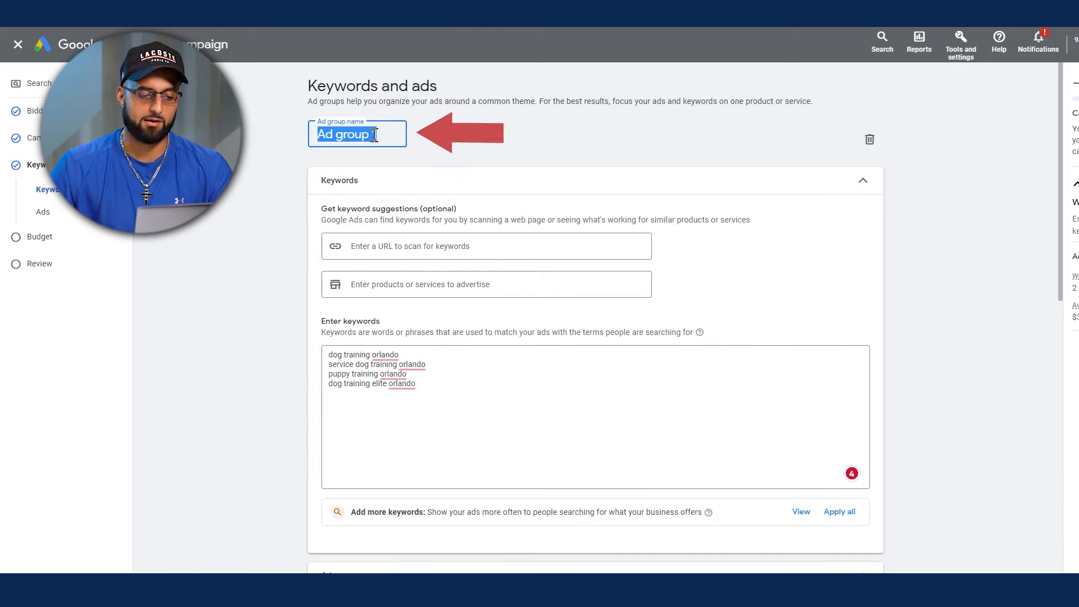
pyautogui.write('Dog Training Orlan')
pyautogui.write('do Related')
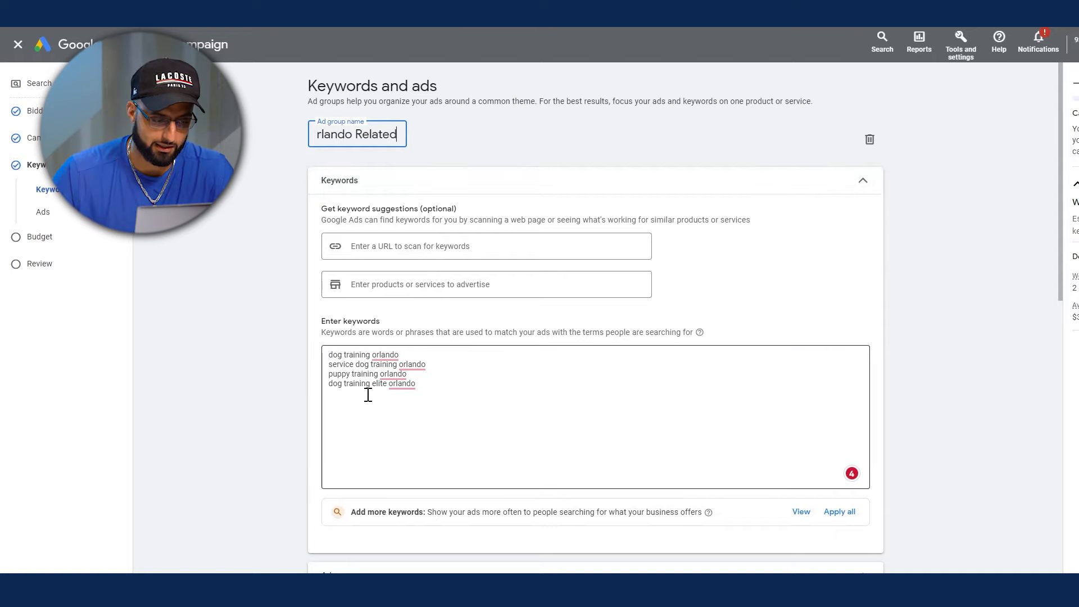
pyautogui.click(368, 394)
# - Review the ad group's keyword list and the ad's Final URL, display path and headline fields
pyautogui.moveTo(373, 354); pyautogui.dragTo(356, 409)
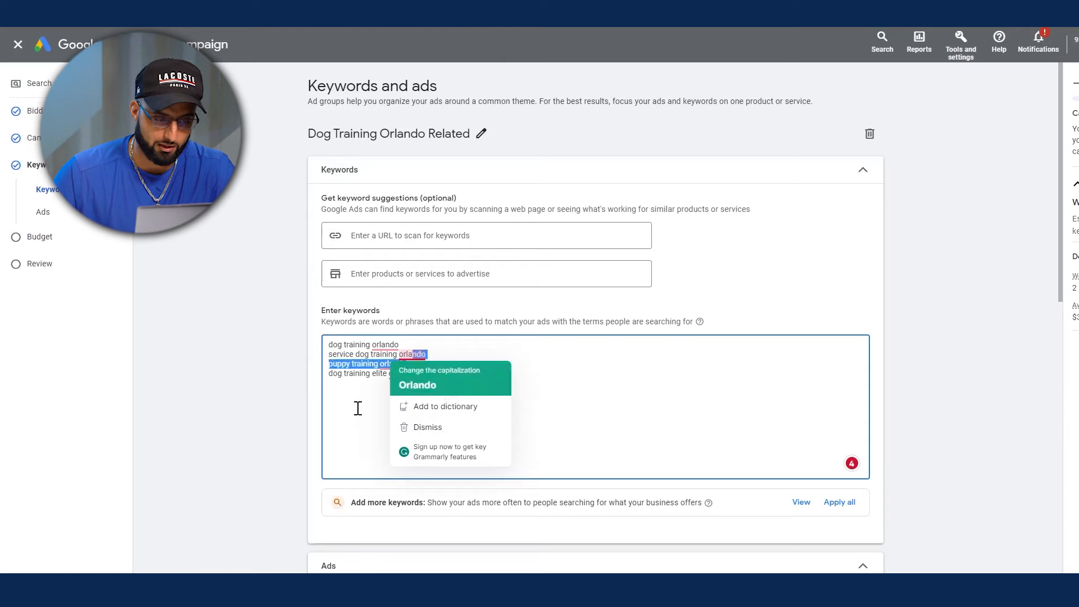
pyautogui.click(338, 372)
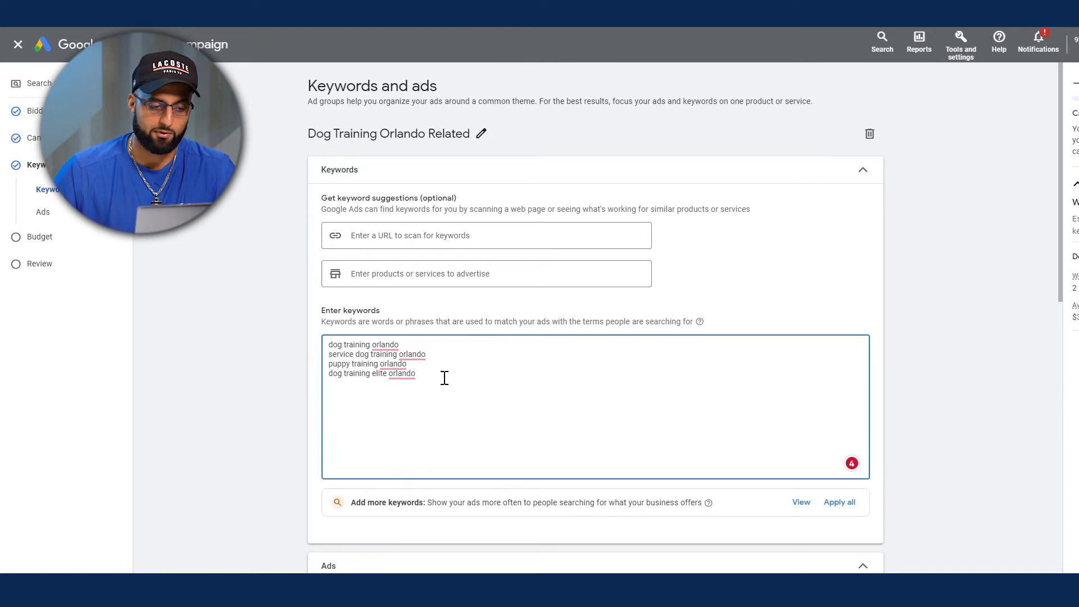
pyautogui.scroll(-3, 496, 270)
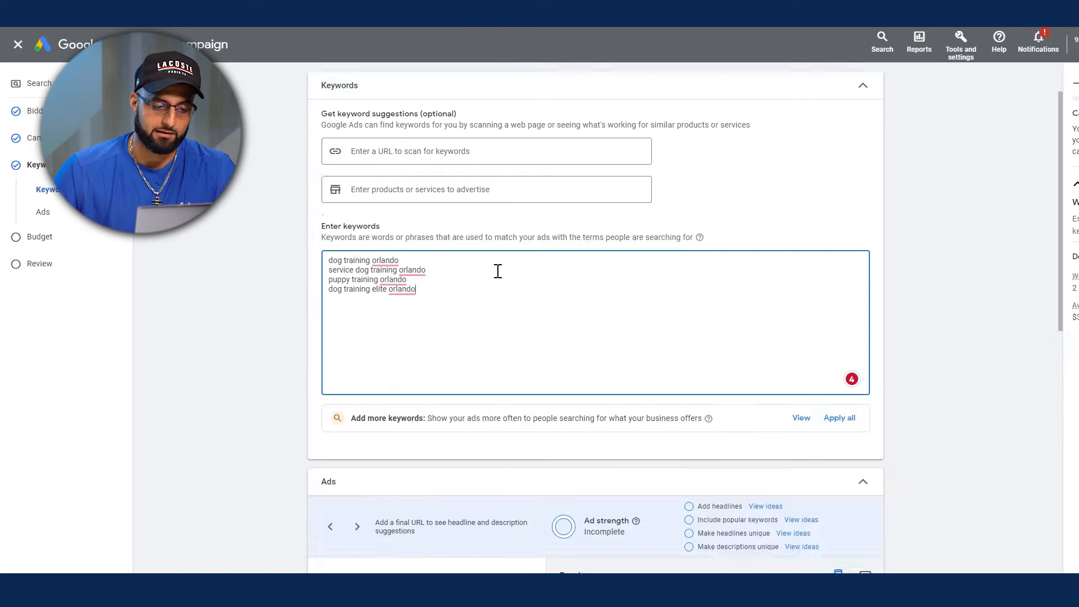
pyautogui.scroll(-6, 434, 441)
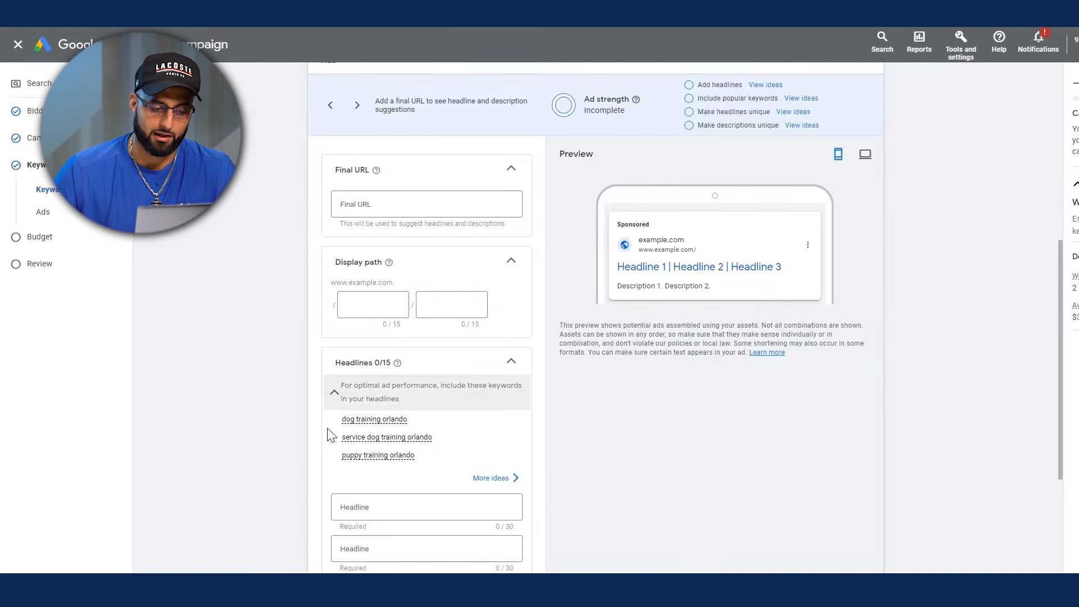
pyautogui.click(399, 203)
pyautogui.scroll(-6, 506, 376)
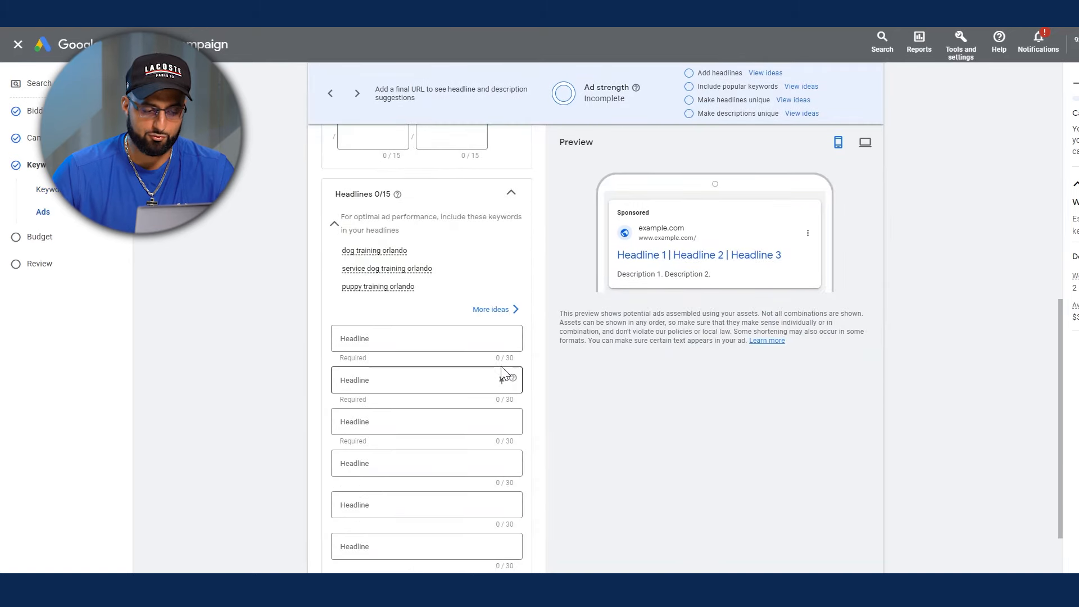
pyautogui.scroll(5, 482, 392)
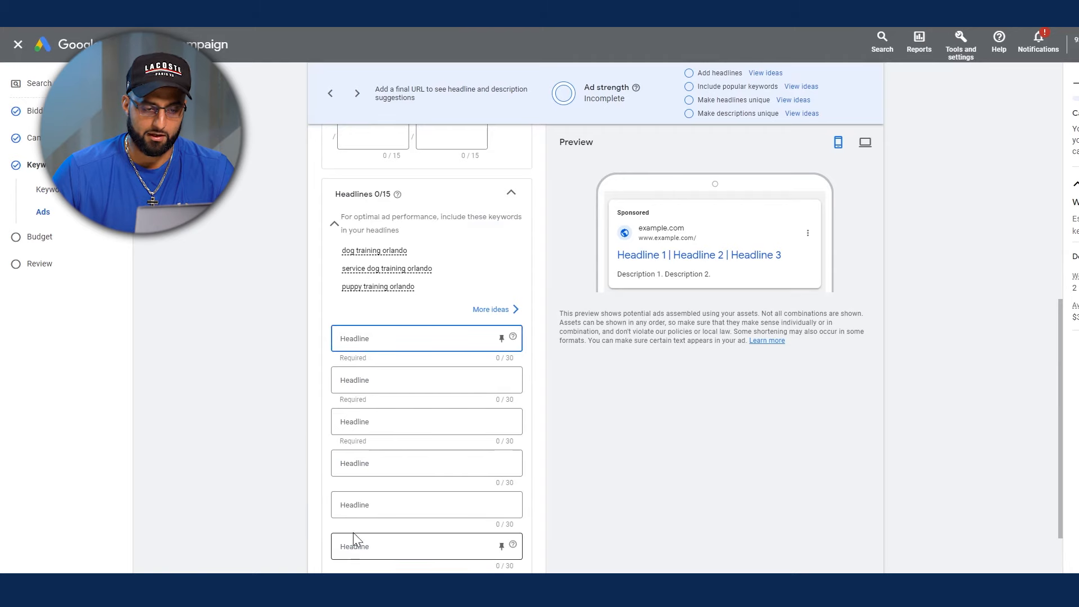
pyautogui.scroll(3, 304, 285)
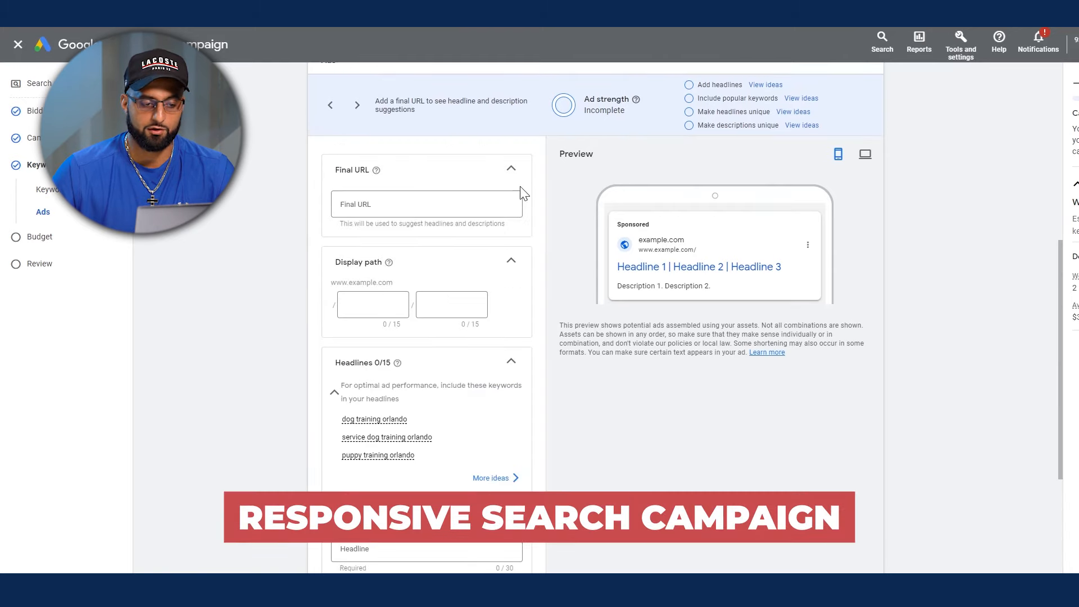
pyautogui.scroll(-3, 455, 286)
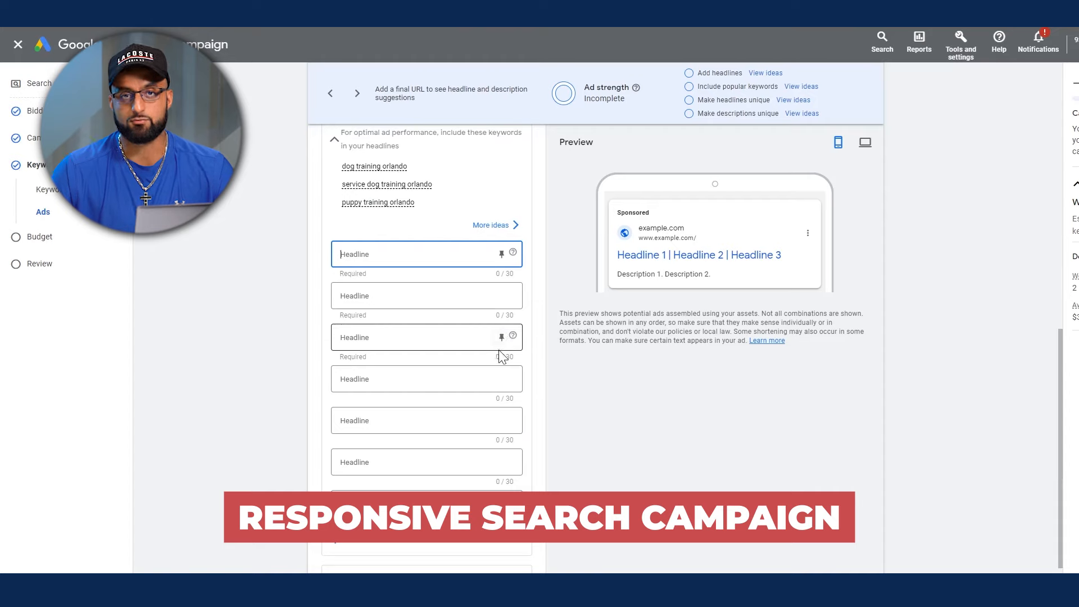
# - Look through the ad's remaining headline fields, its descriptions and the image, business name, logo and sitelink sections
pyautogui.scroll(-5, 427, 281)
pyautogui.scroll(-3, 404, 337)
pyautogui.scroll(1, 419, 366)
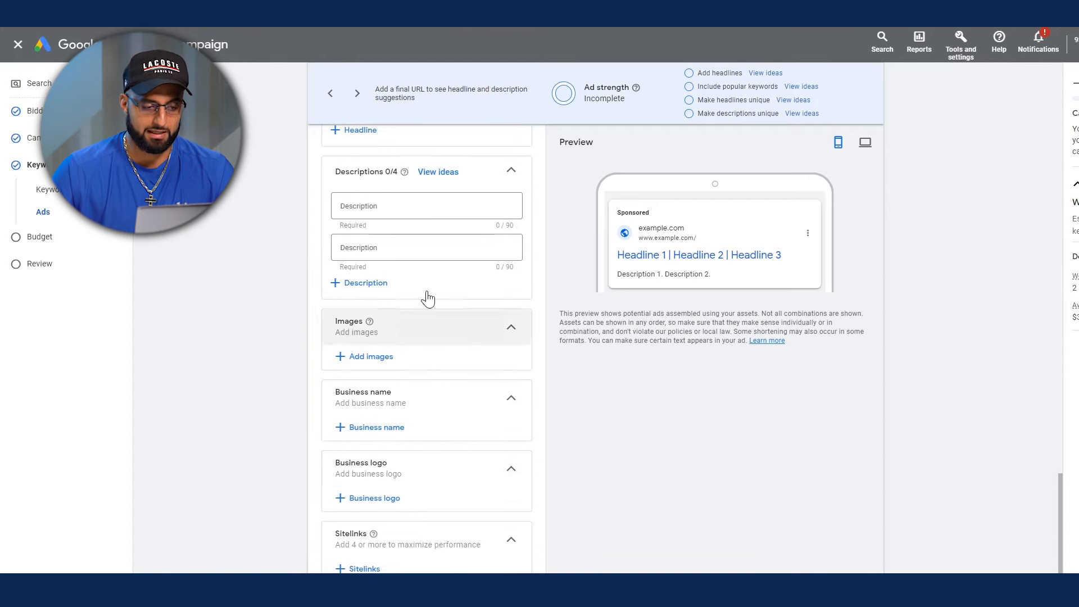
pyautogui.click(382, 204)
pyautogui.scroll(5, 444, 270)
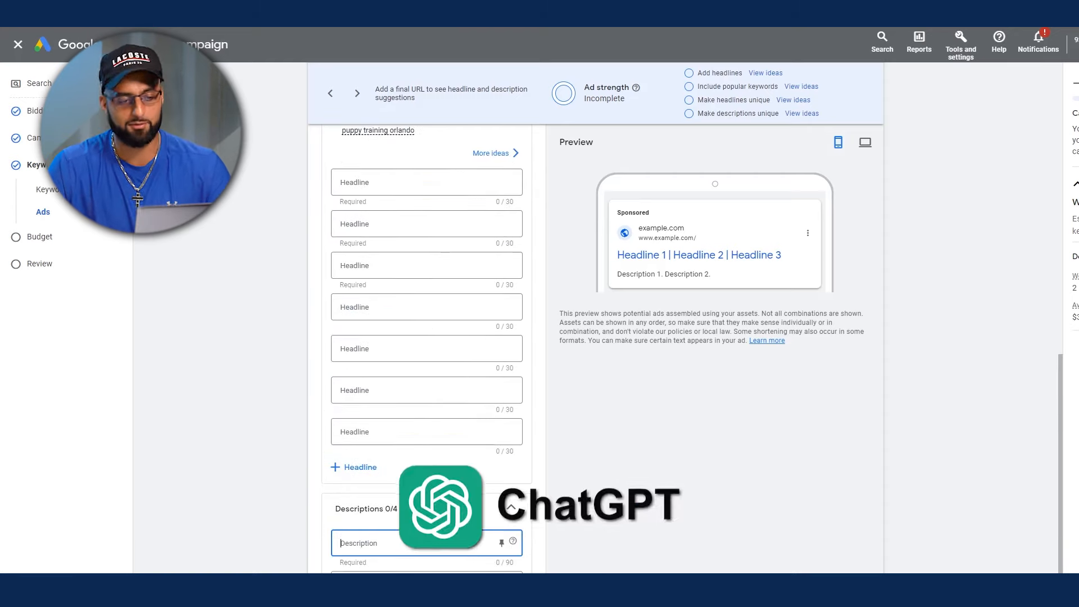
pyautogui.scroll(5, 826, 382)
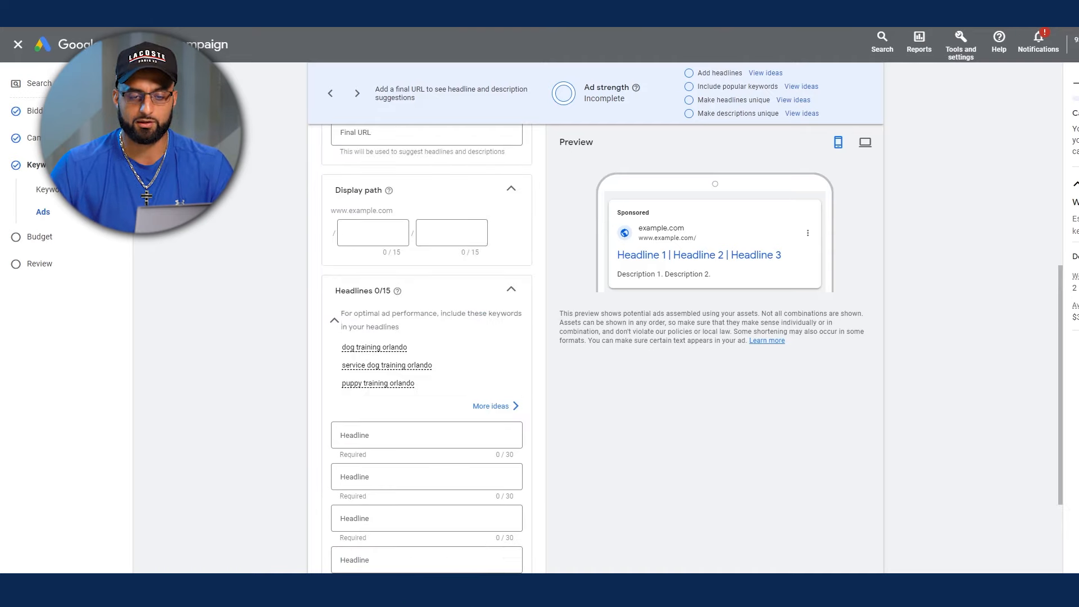
# - Search Google for "dog training orlando" in a new tab and examine the headlines and descriptions of the sponsored results
pyautogui.hotkey('ctrl', 't')
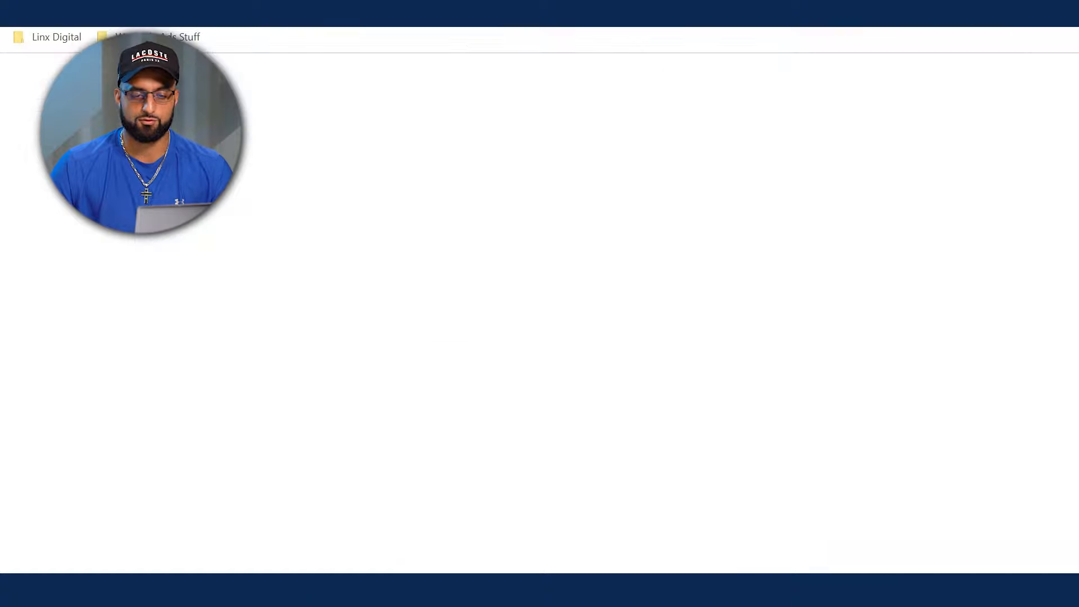
pyautogui.write('dog training orlando')
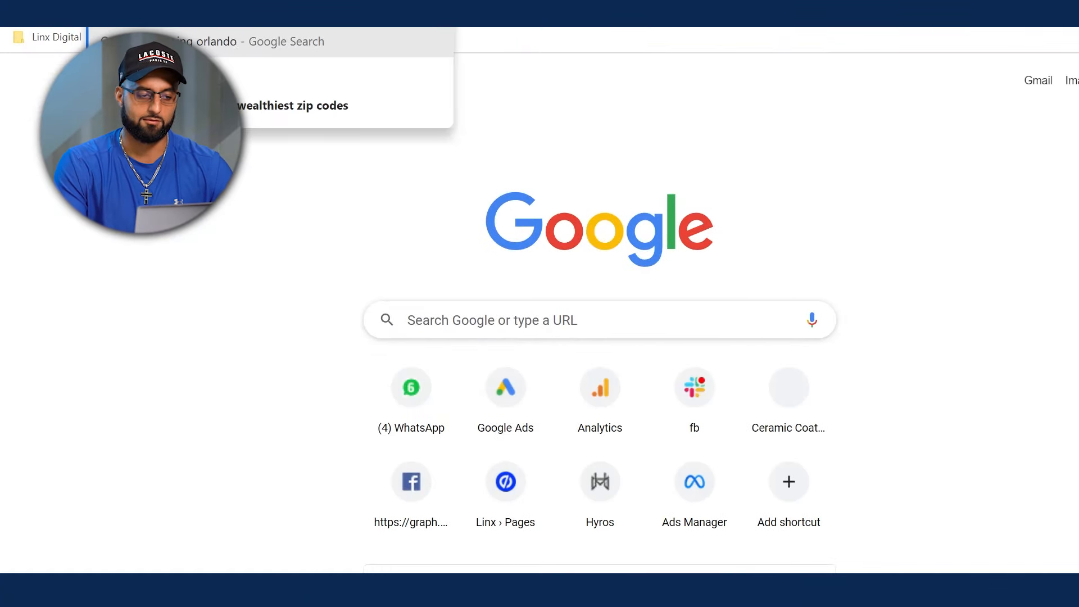
pyautogui.press('Return')
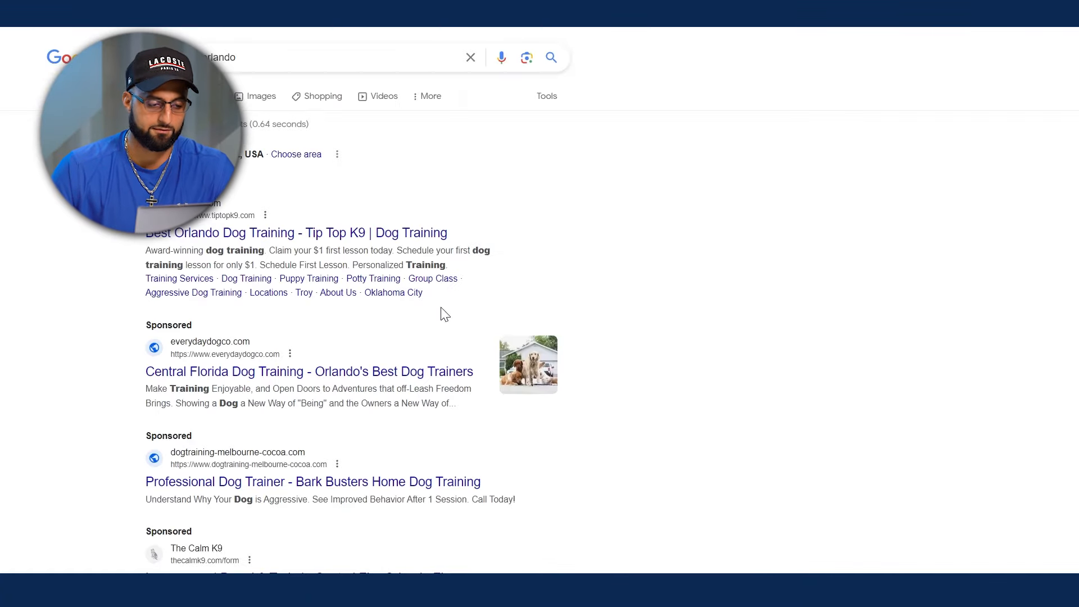
pyautogui.scroll(-2, 197, 250)
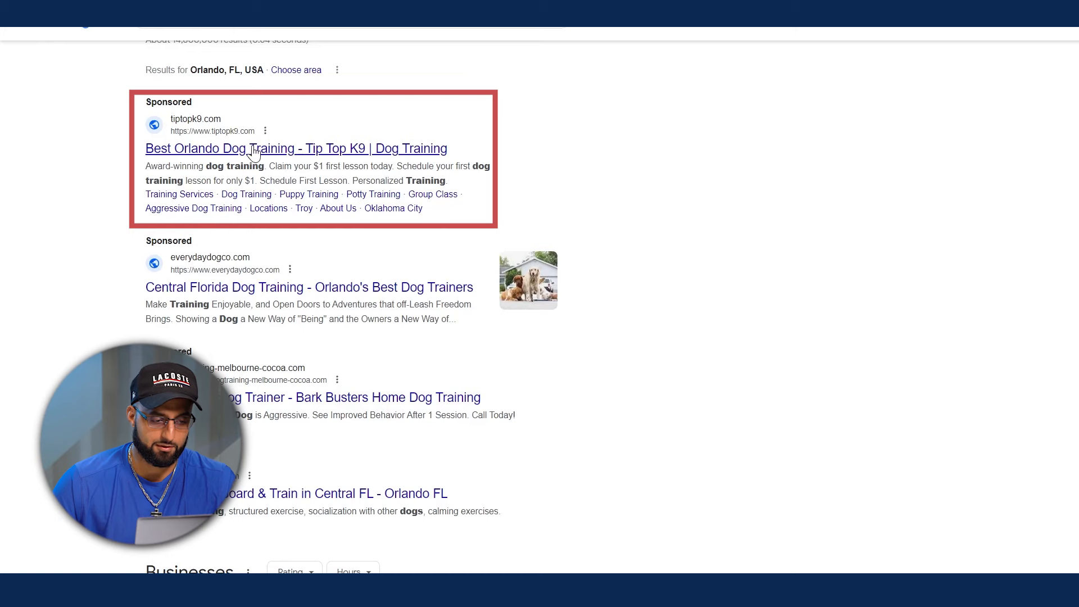
pyautogui.scroll(2, 278, 174)
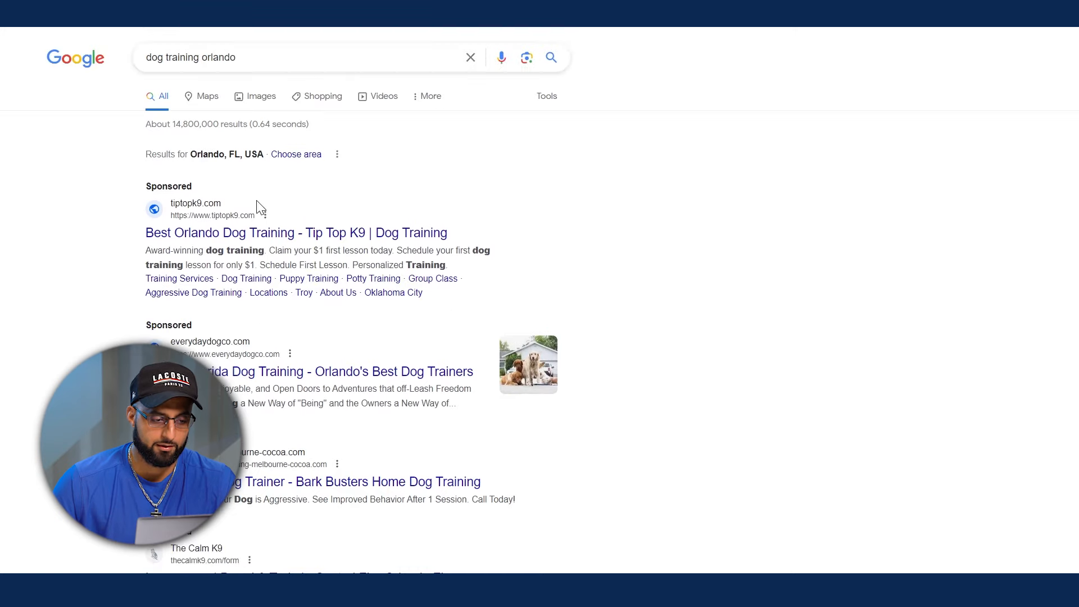
pyautogui.moveTo(201, 246); pyautogui.dragTo(351, 255)
pyautogui.click(309, 252)
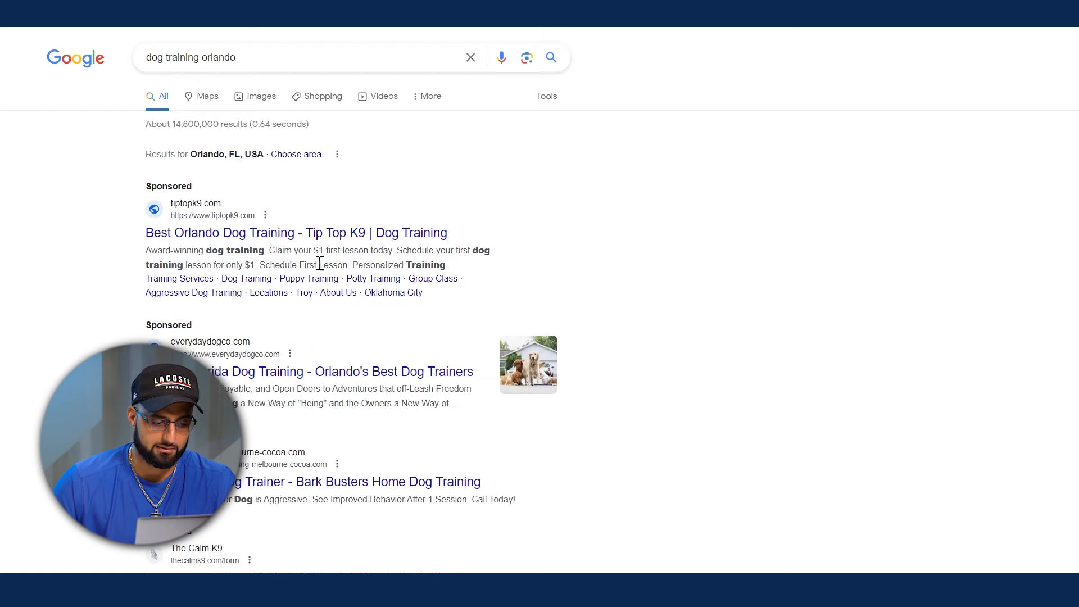
pyautogui.scroll(-10, 354, 330)
pyautogui.scroll(10, 348, 443)
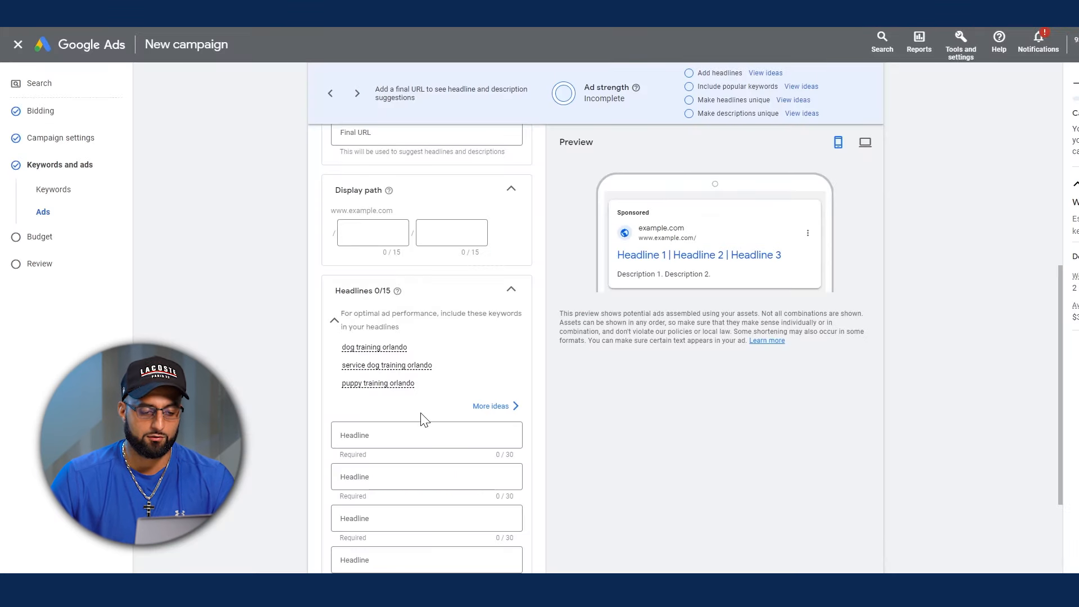
# - Return to the new campaign and compare the ad group's keyword list with the ad asset sections below it
pyautogui.scroll(-15, 414, 248)
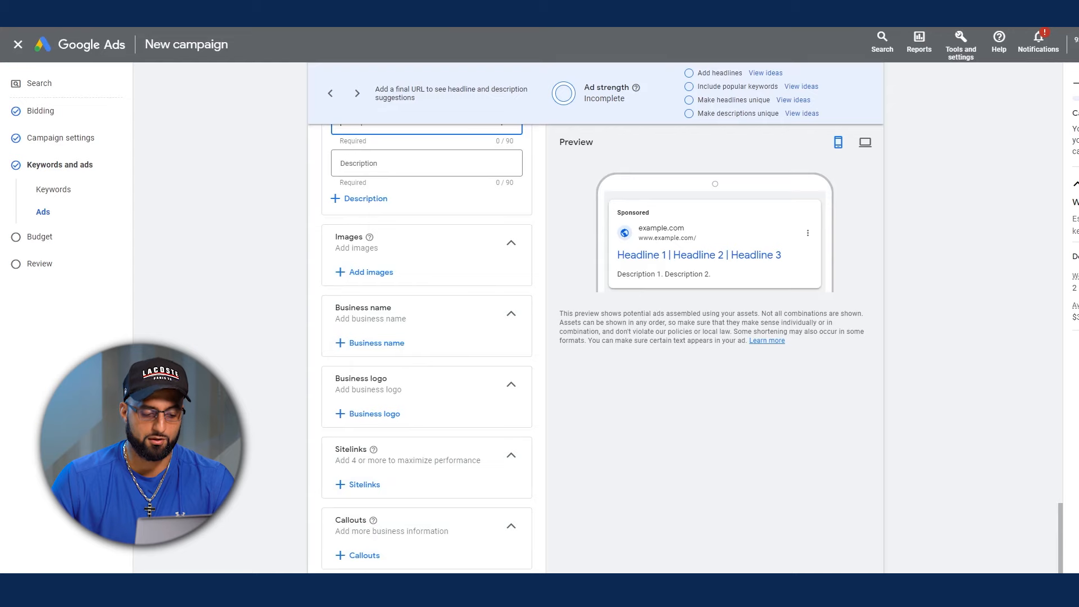
pyautogui.scroll(15, 304, 409)
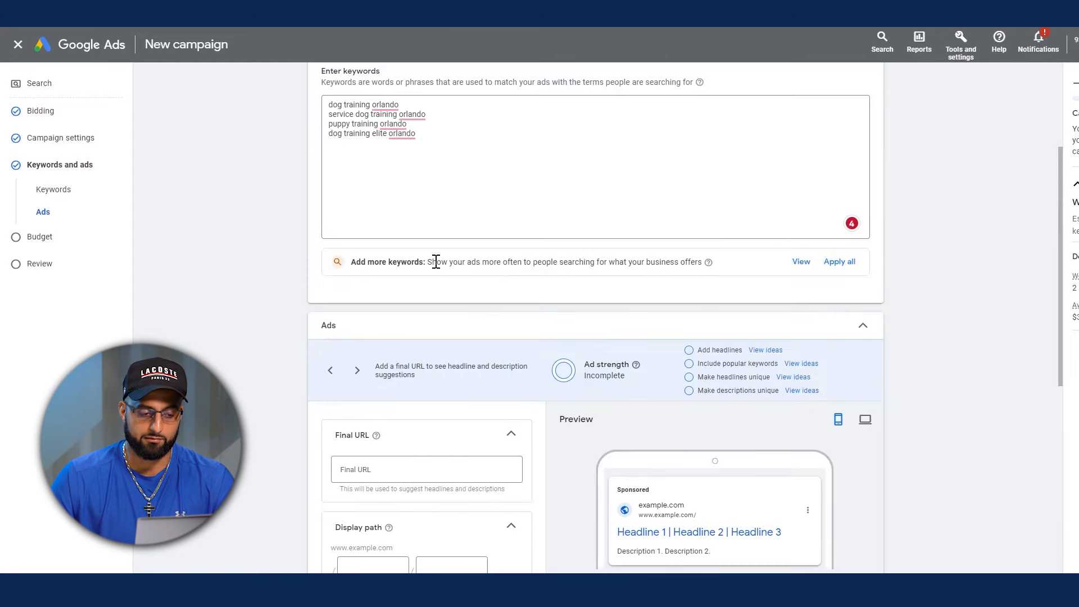
pyautogui.scroll(3, 461, 410)
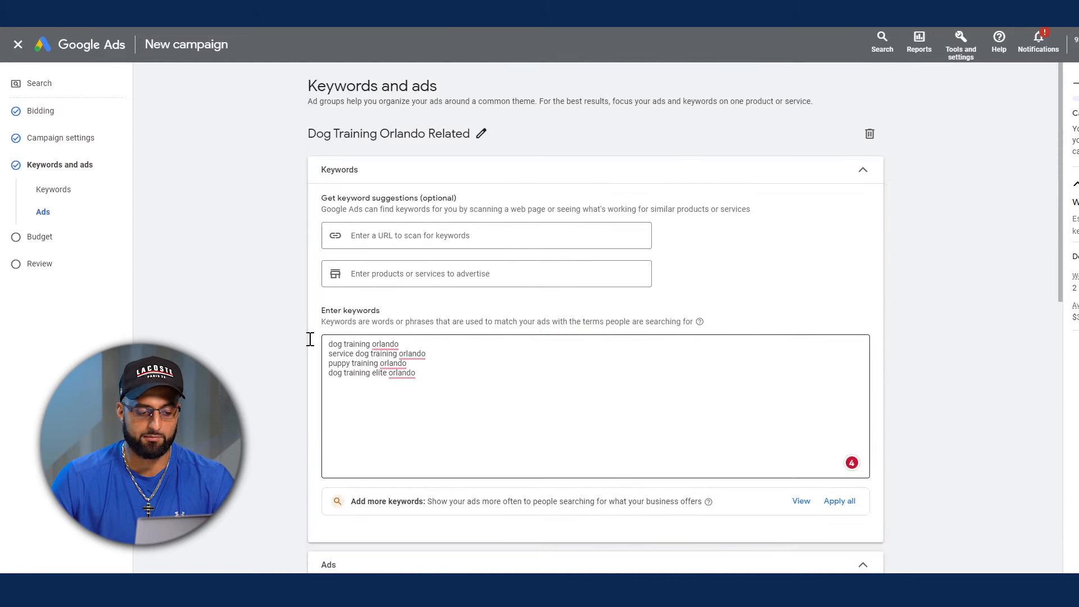
pyautogui.click(352, 352)
pyautogui.hotkey('ctrl', 'a')
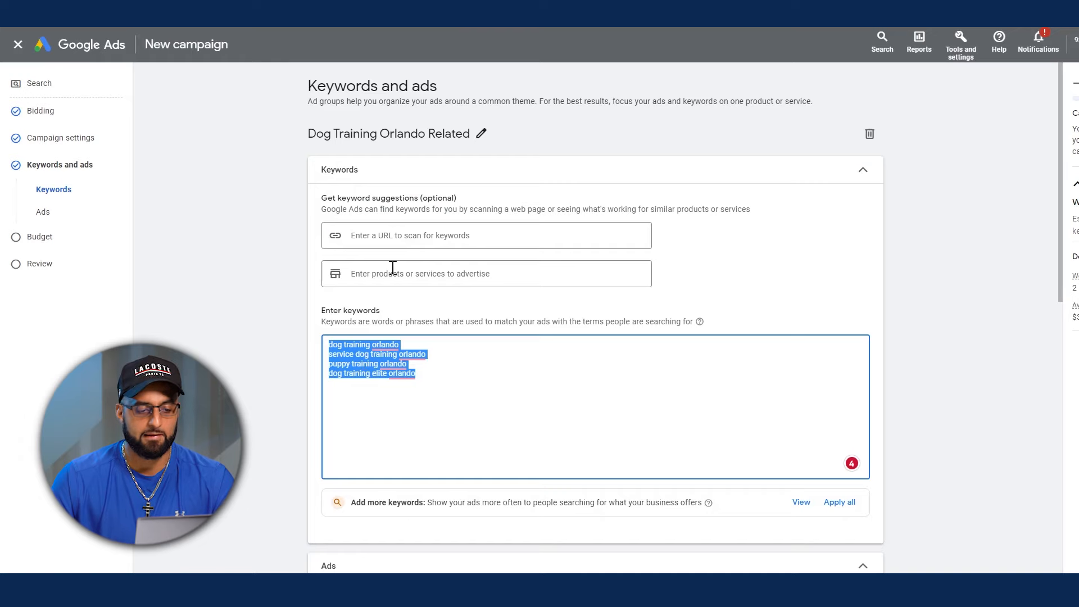
pyautogui.click(529, 355)
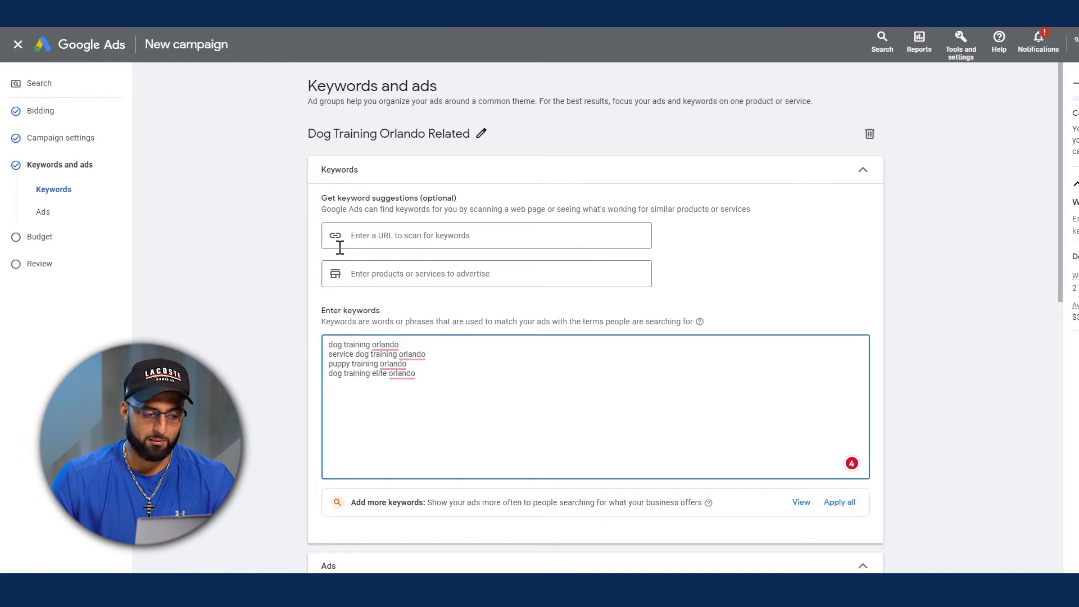
pyautogui.scroll(-5, 456, 319)
pyautogui.scroll(-5, 521, 397)
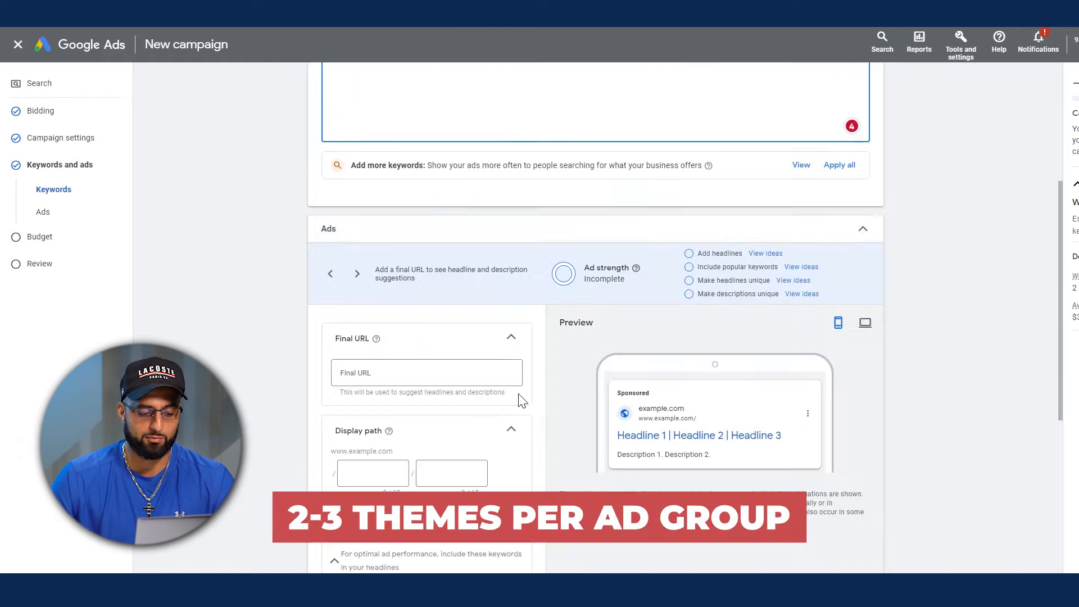
pyautogui.scroll(6, 635, 236)
pyautogui.scroll(3, 635, 236)
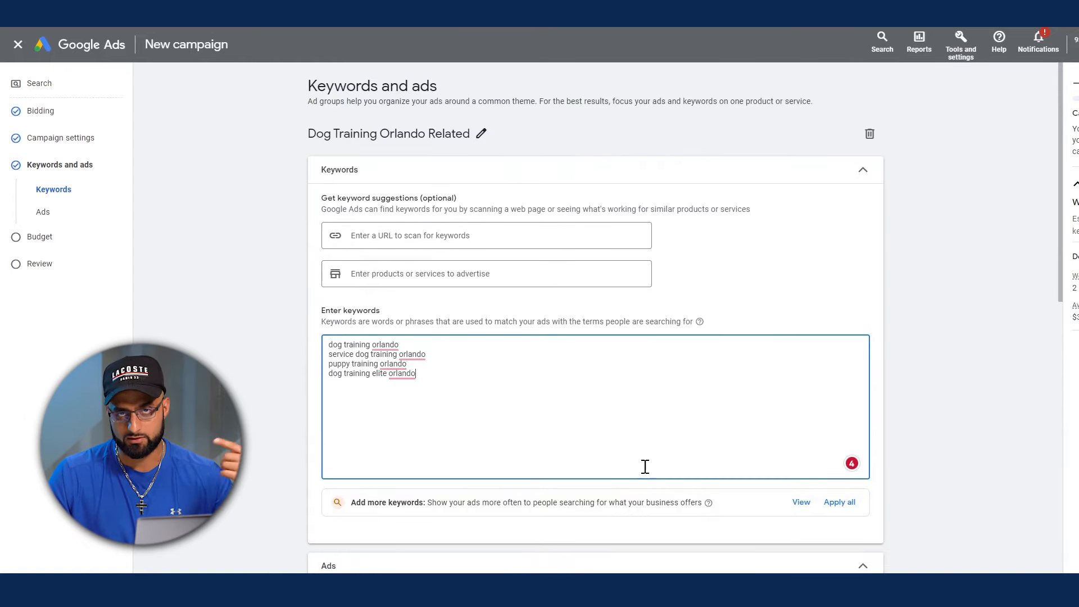
pyautogui.scroll(-3, 520, 272)
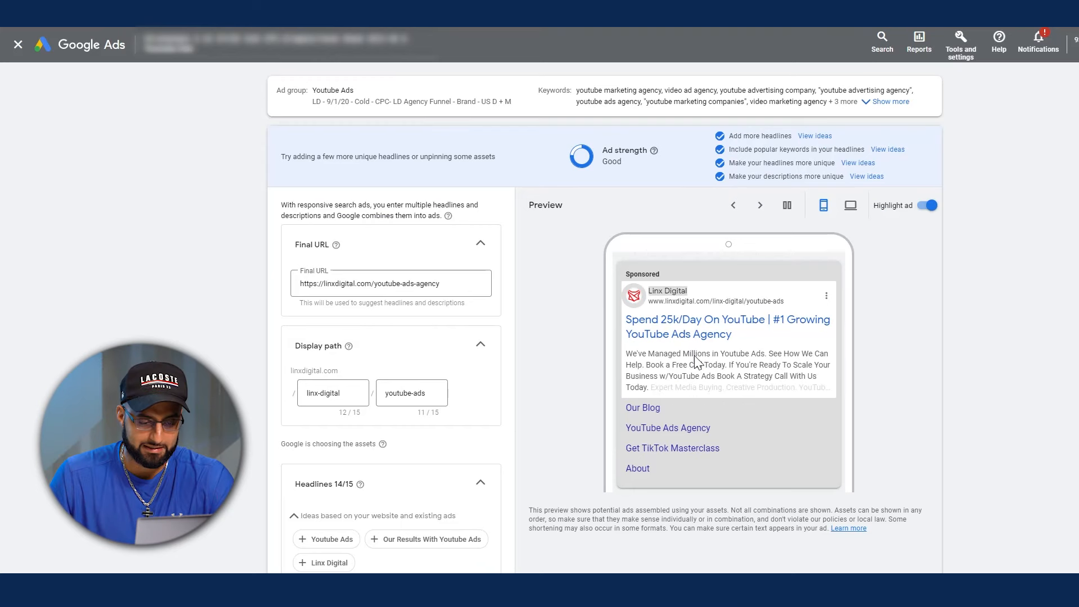
# - Examine the existing Youtube Ads responsive search ad's fields and preview, and expand its ad group's full keyword list
pyautogui.scroll(-2, 555, 317)
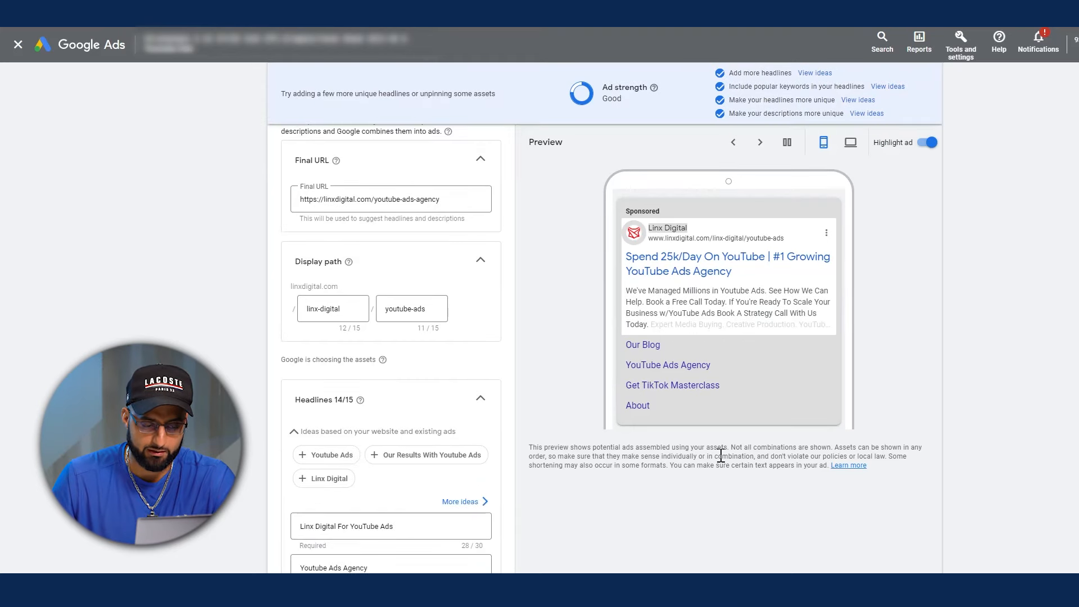
pyautogui.scroll(2, 719, 452)
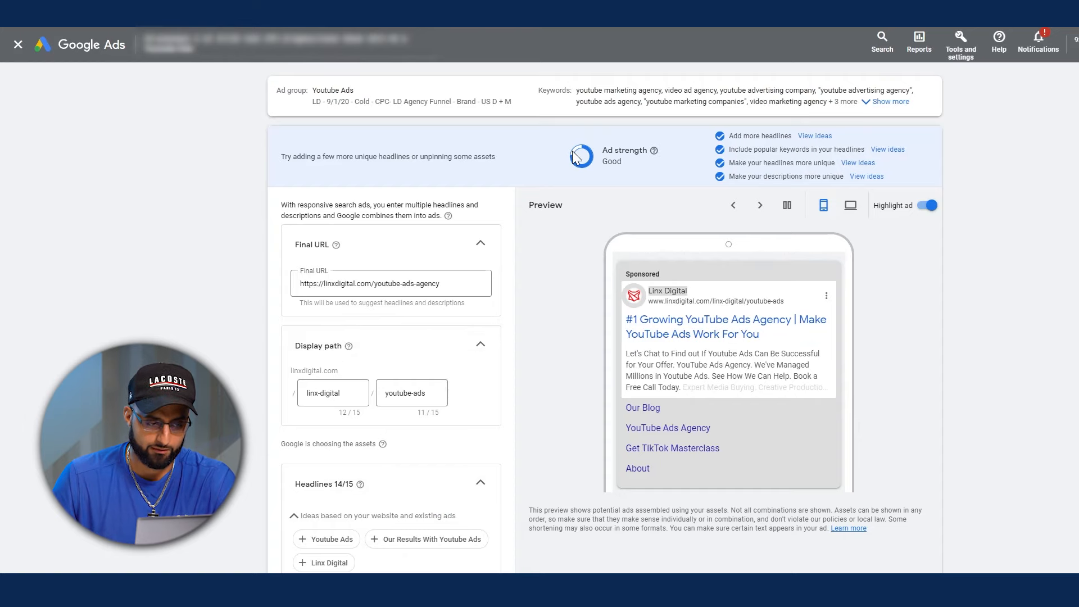
pyautogui.click(866, 103)
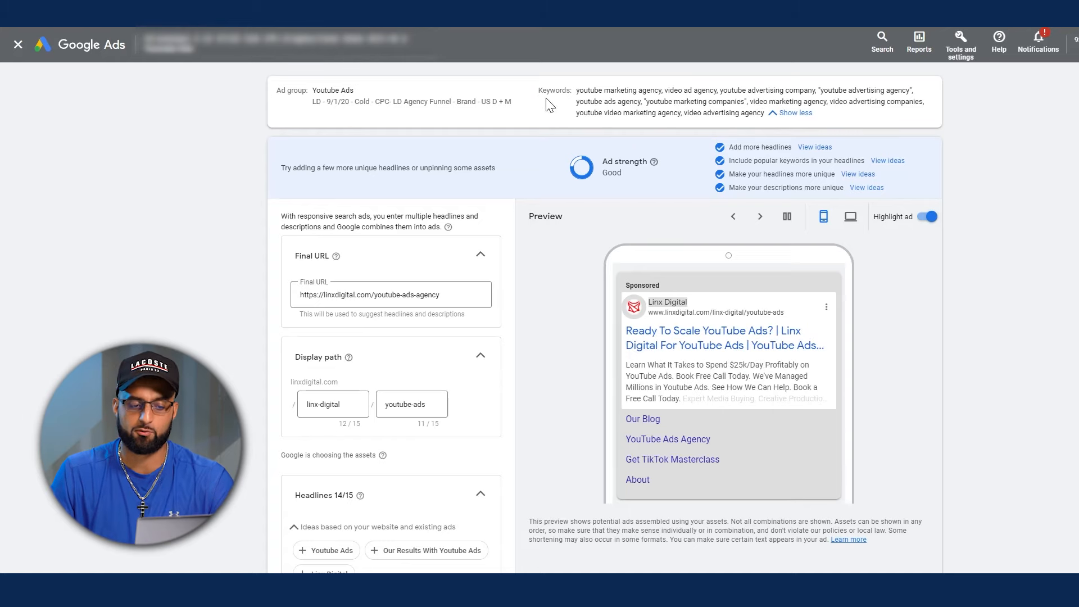
# - Examine the Youtube Ads ad's final URL, display path and first headlines, including "Ready To Scale YouTube Ads?" and "Need A YouTube Ads Agency?"
pyautogui.scroll(-2, 425, 232)
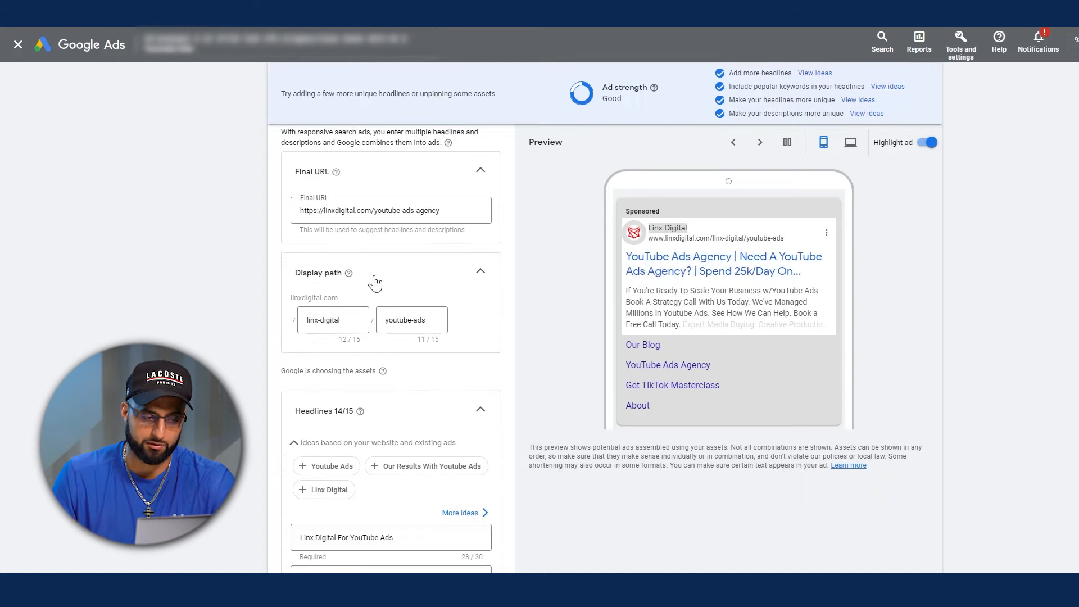
pyautogui.scroll(2, 448, 228)
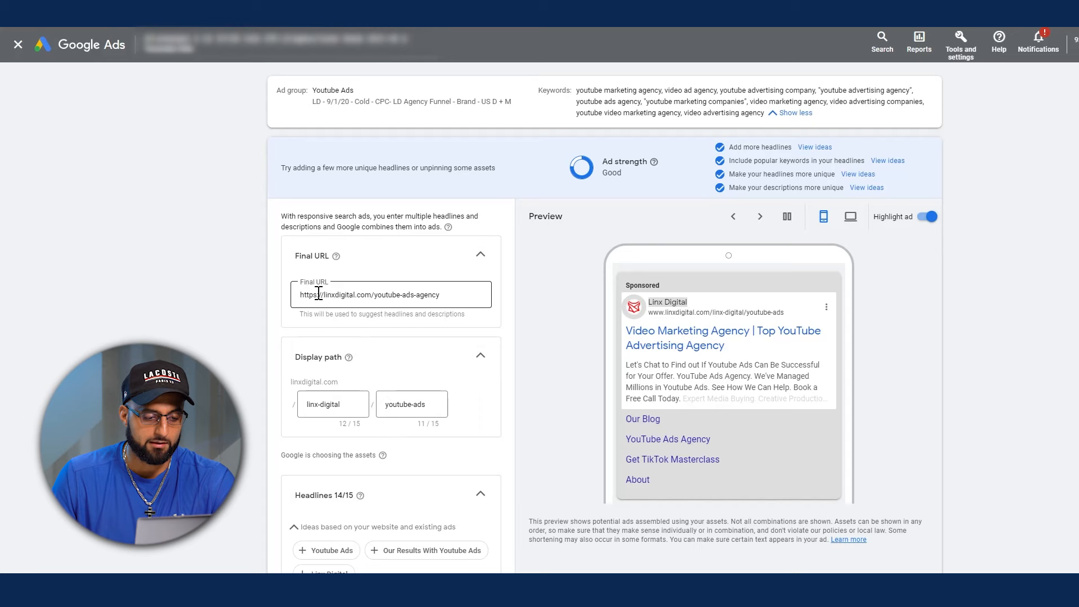
pyautogui.scroll(-6, 379, 339)
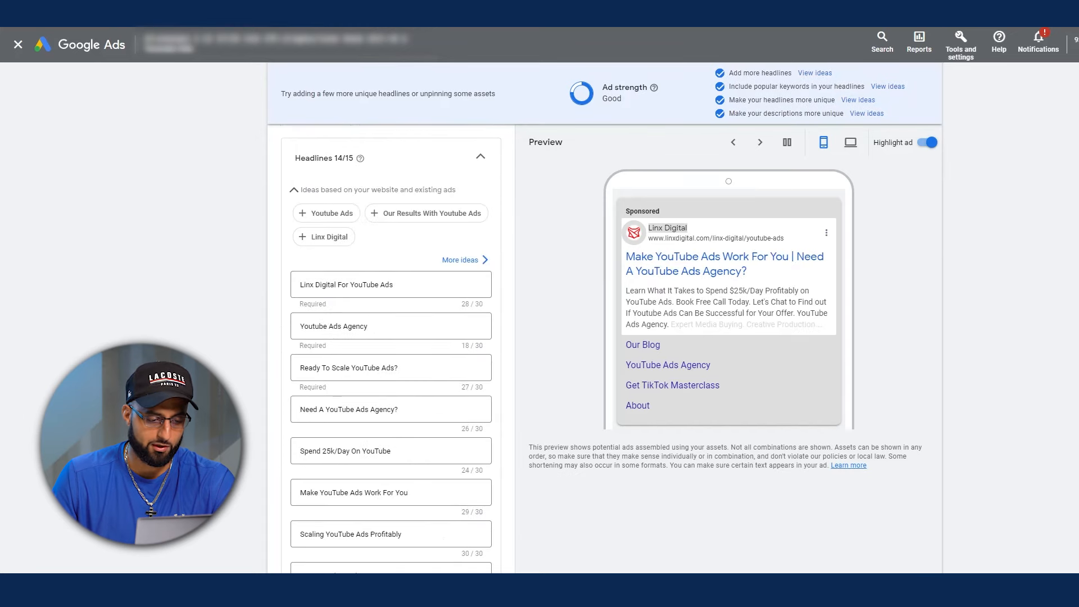
pyautogui.scroll(2, 457, 471)
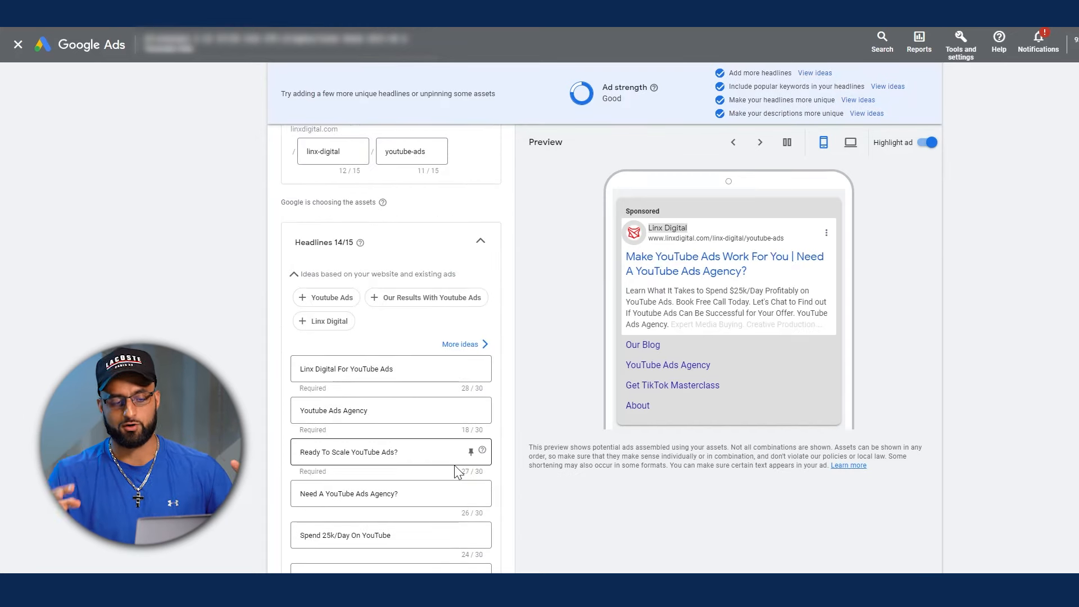
pyautogui.scroll(-3, 469, 454)
pyautogui.click(421, 283)
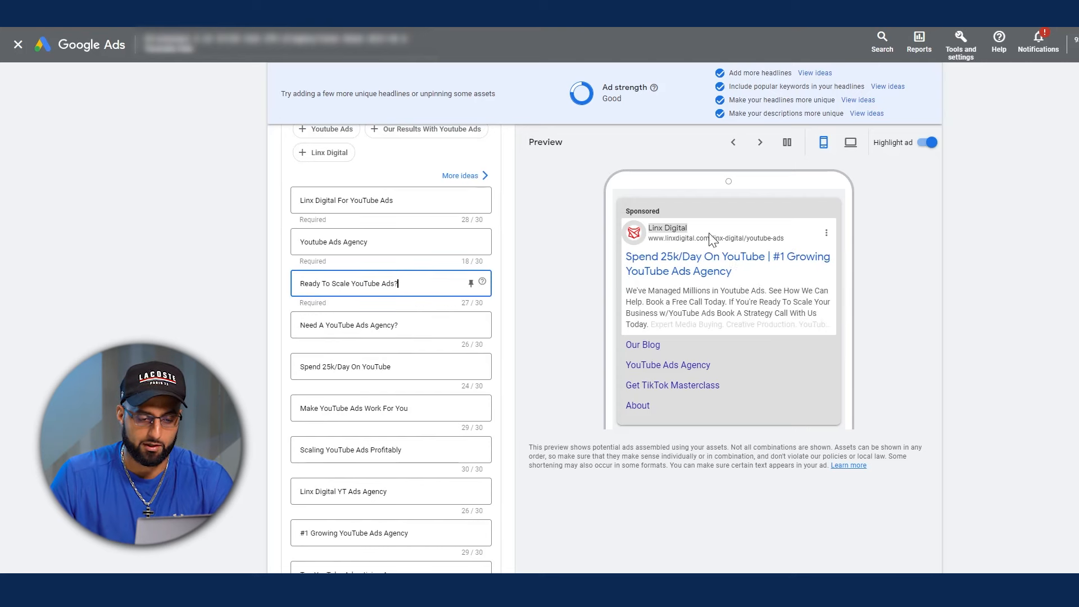
pyautogui.moveTo(432, 281); pyautogui.dragTo(298, 284)
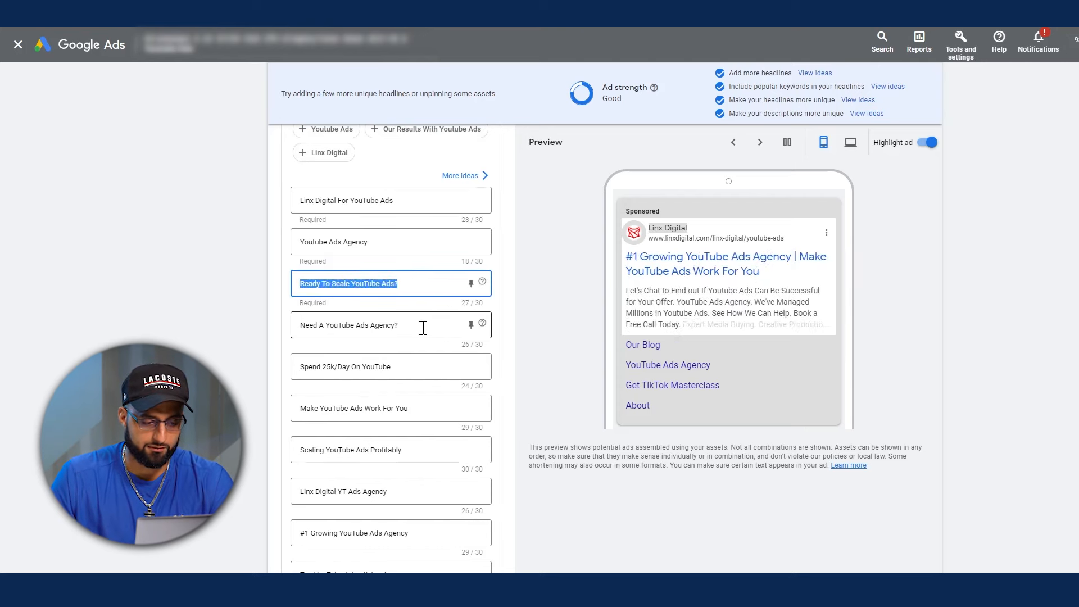
pyautogui.click(416, 332)
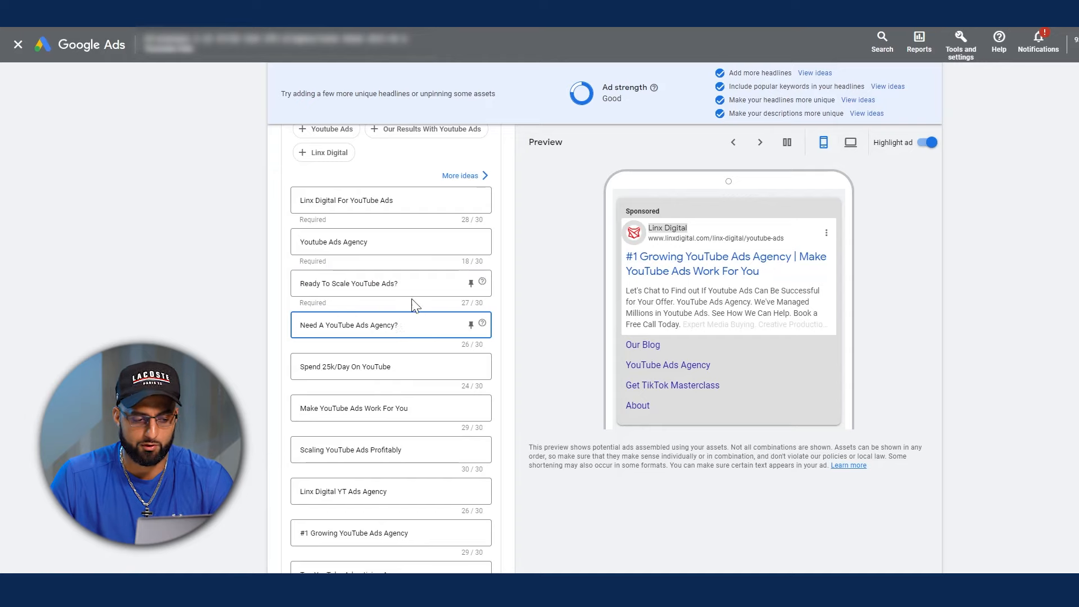
pyautogui.click(419, 282)
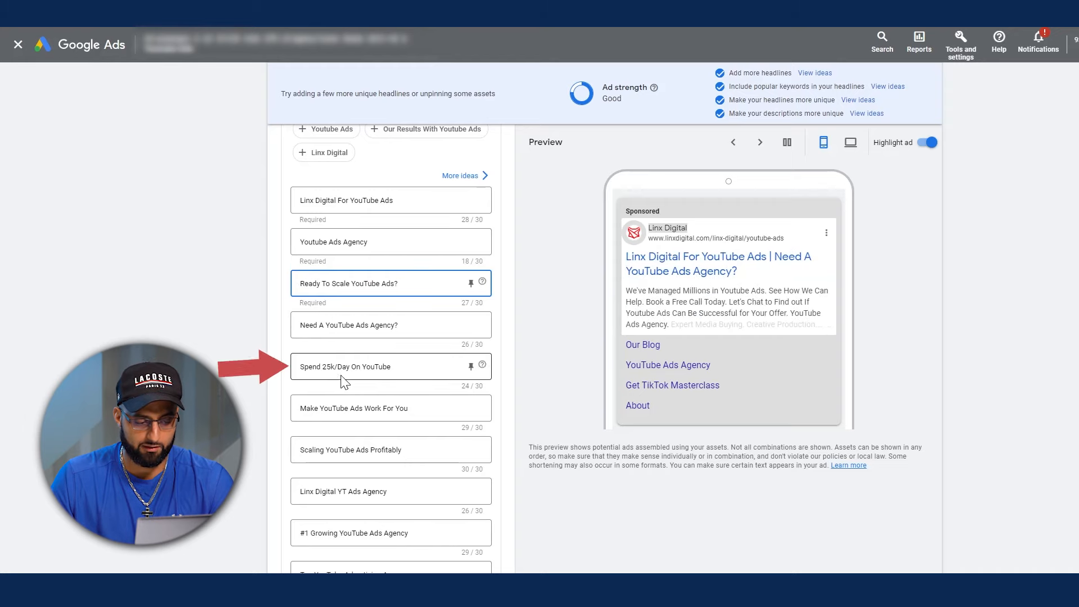
# - Look through the ad's remaining headlines, singling out "Make YouTube Ads Work For You"
pyautogui.scroll(-2, 404, 419)
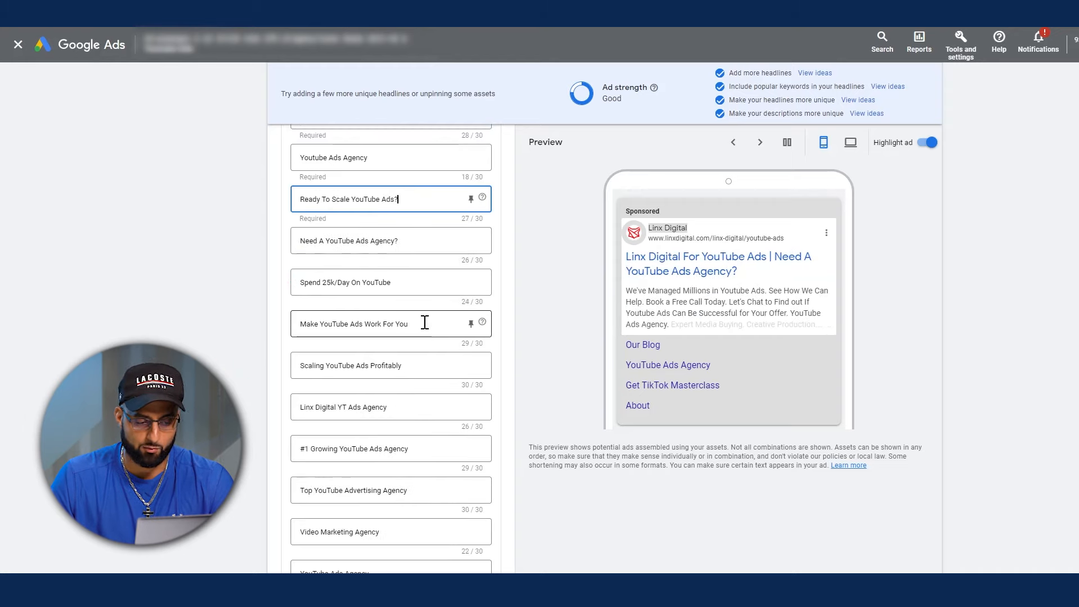
pyautogui.scroll(-2, 414, 421)
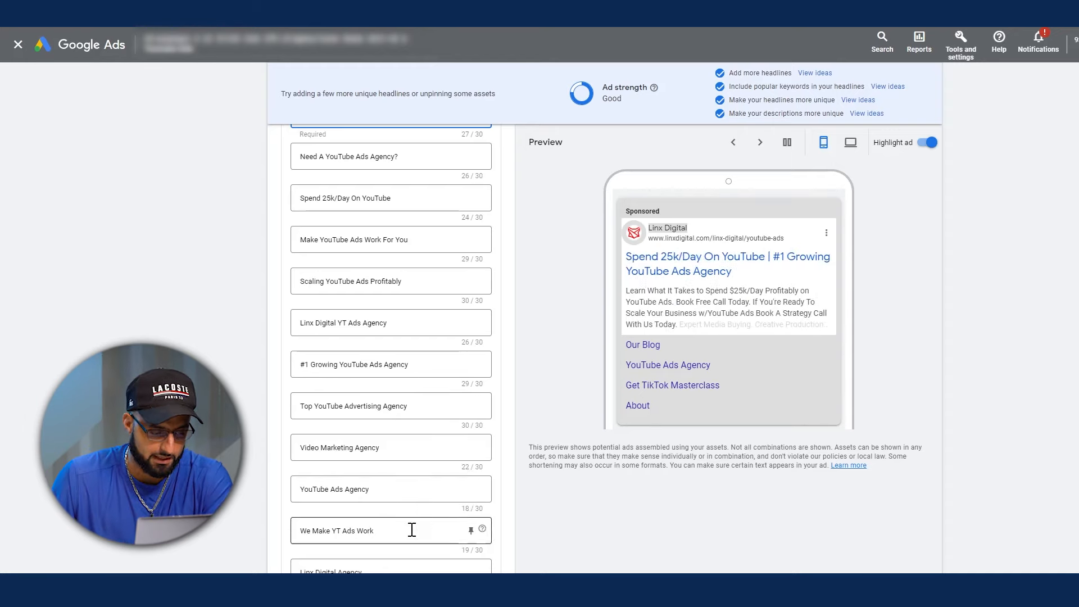
pyautogui.scroll(2, 414, 558)
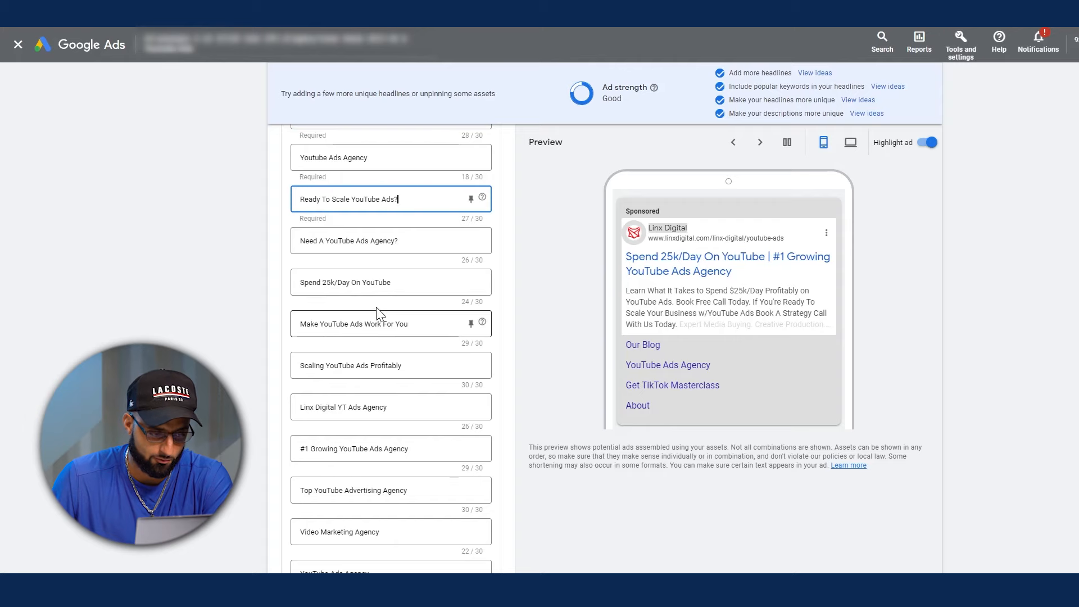
pyautogui.moveTo(420, 336); pyautogui.dragTo(301, 320)
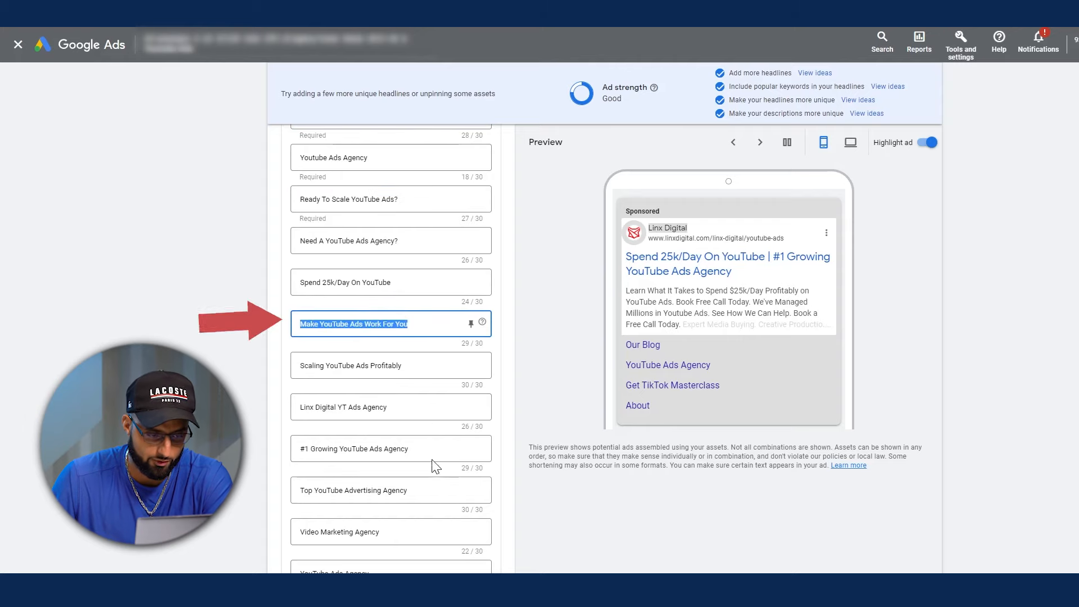
pyautogui.scroll(-3, 456, 373)
pyautogui.scroll(8, 456, 373)
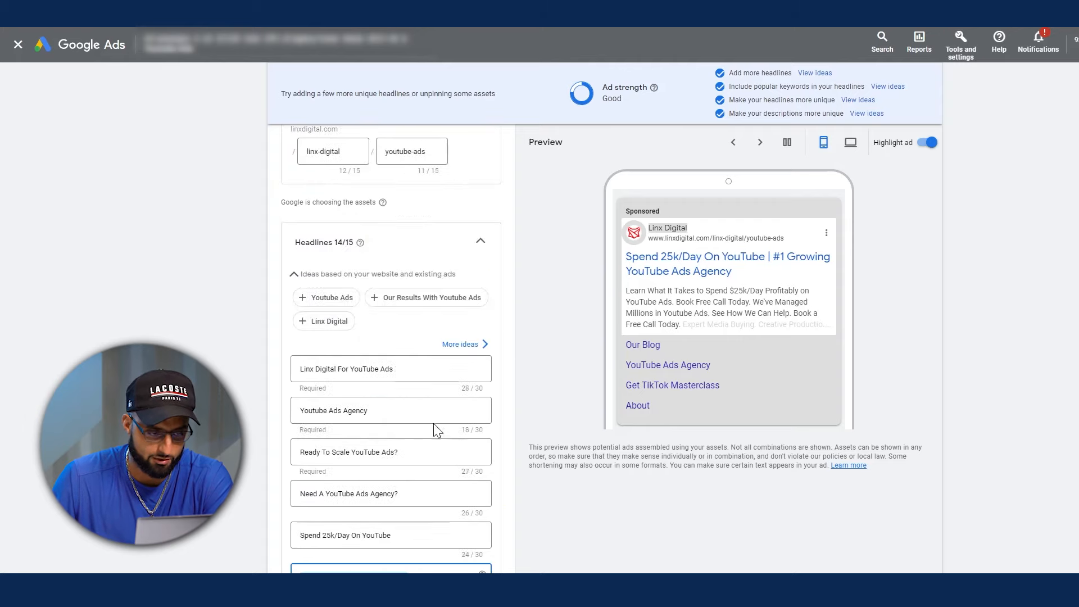
# - Examine the ad's four descriptions, noting the strategy call wording and the "YouTube Ads Agency" keyword, and compare them with the preview and headlines
pyautogui.scroll(-13, 450, 405)
pyautogui.click(349, 377)
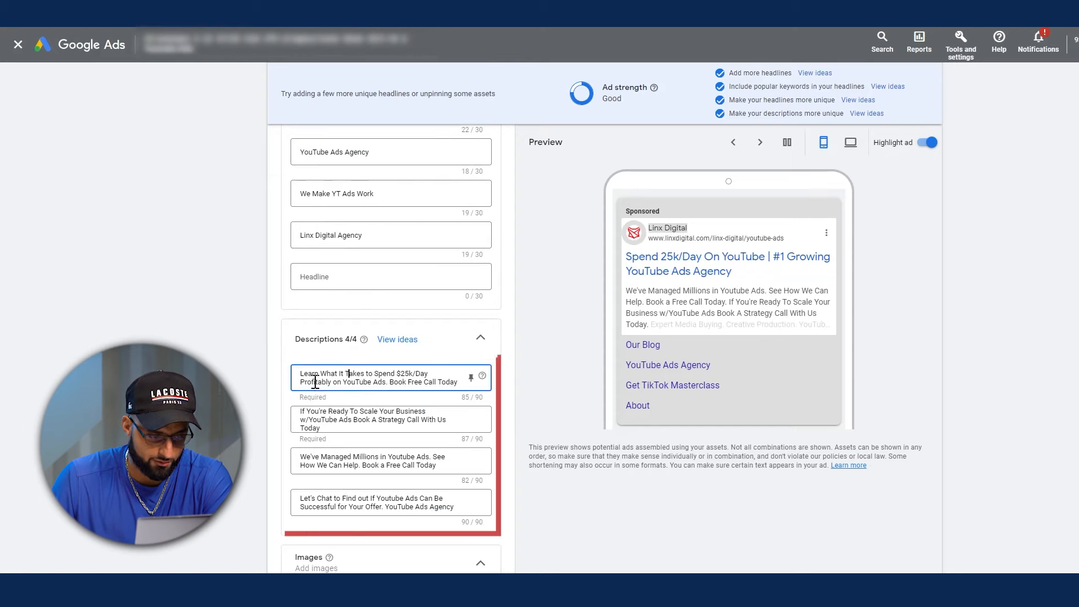
pyautogui.click(391, 375)
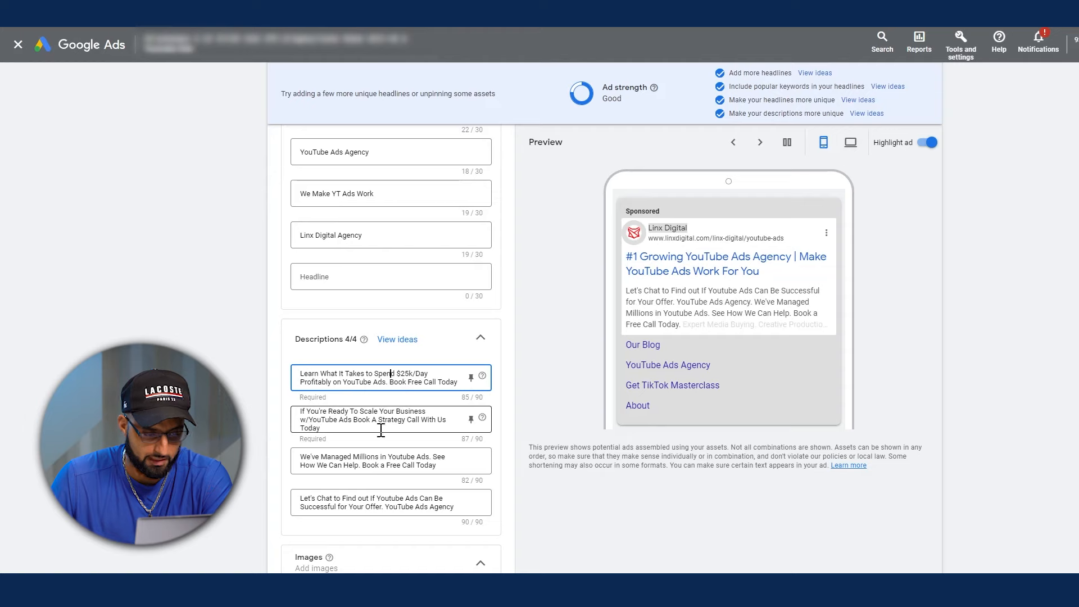
pyautogui.moveTo(356, 425); pyautogui.dragTo(368, 432)
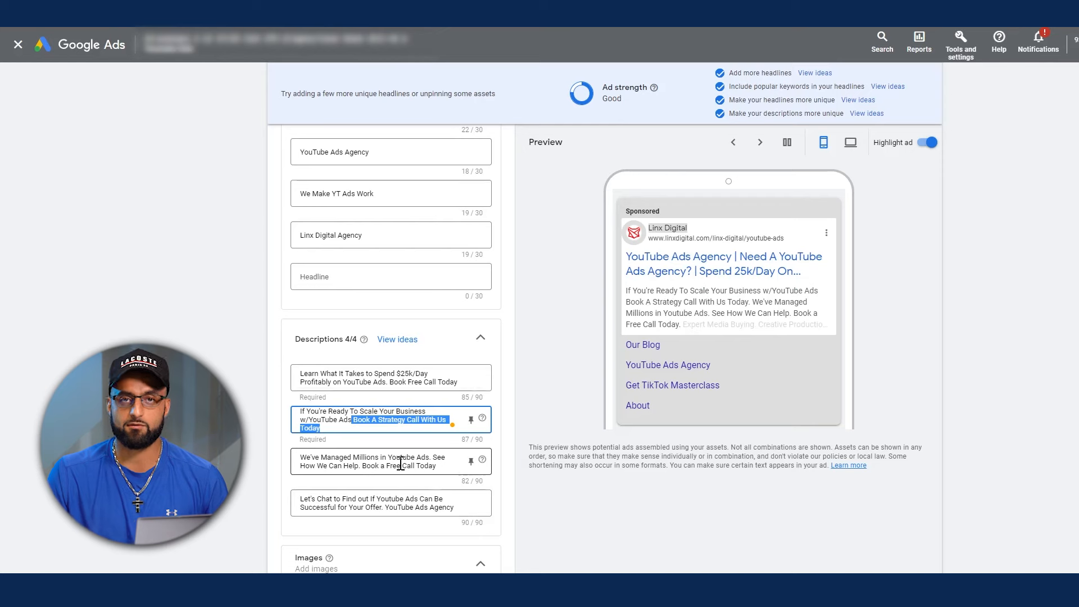
pyautogui.scroll(-2, 386, 499)
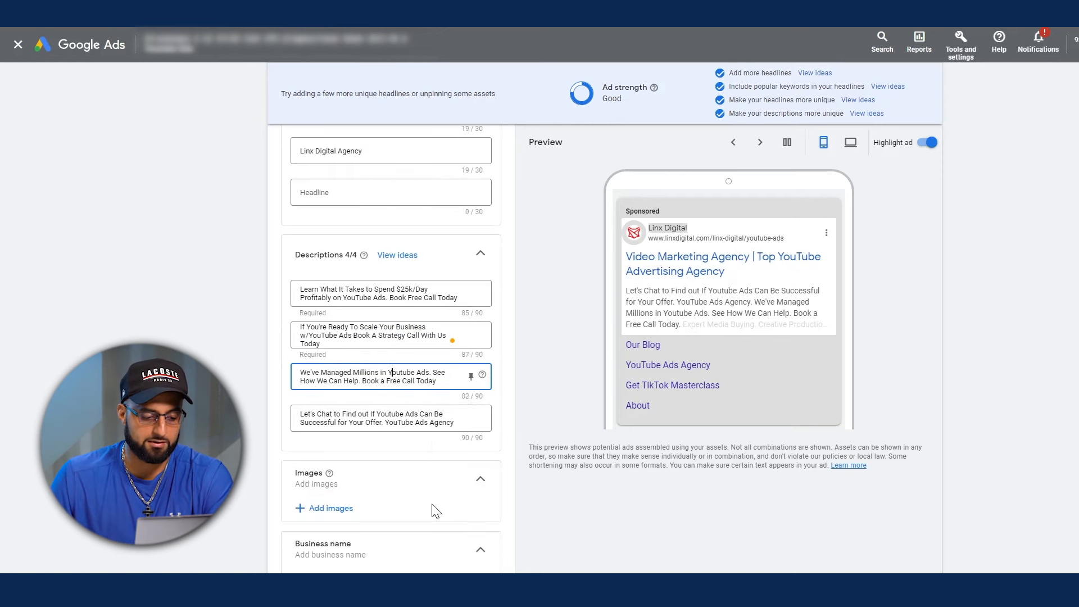
pyautogui.moveTo(454, 422); pyautogui.dragTo(387, 423)
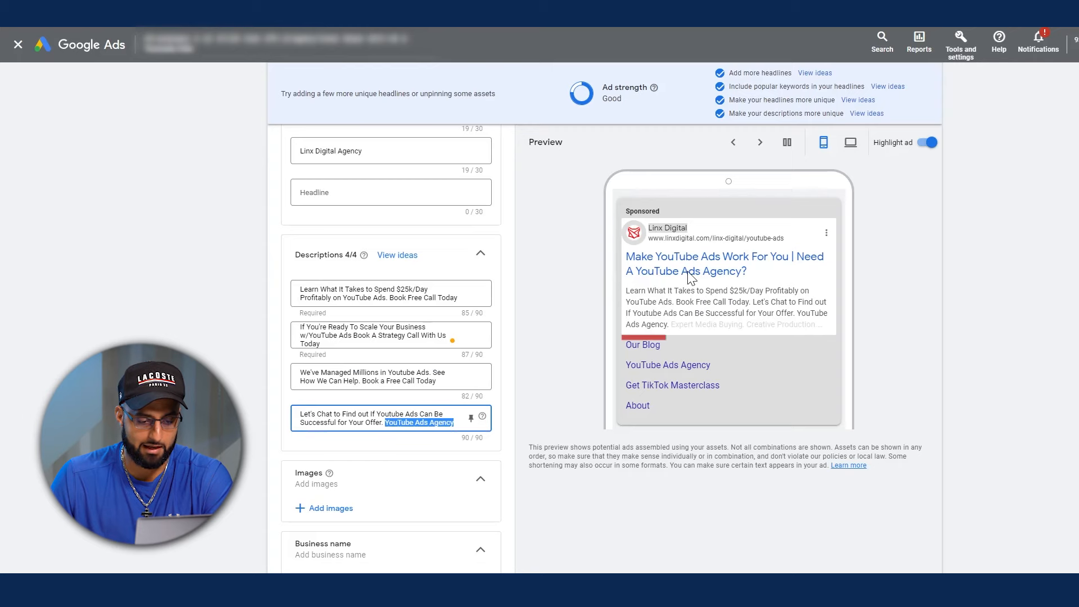
pyautogui.scroll(8, 432, 306)
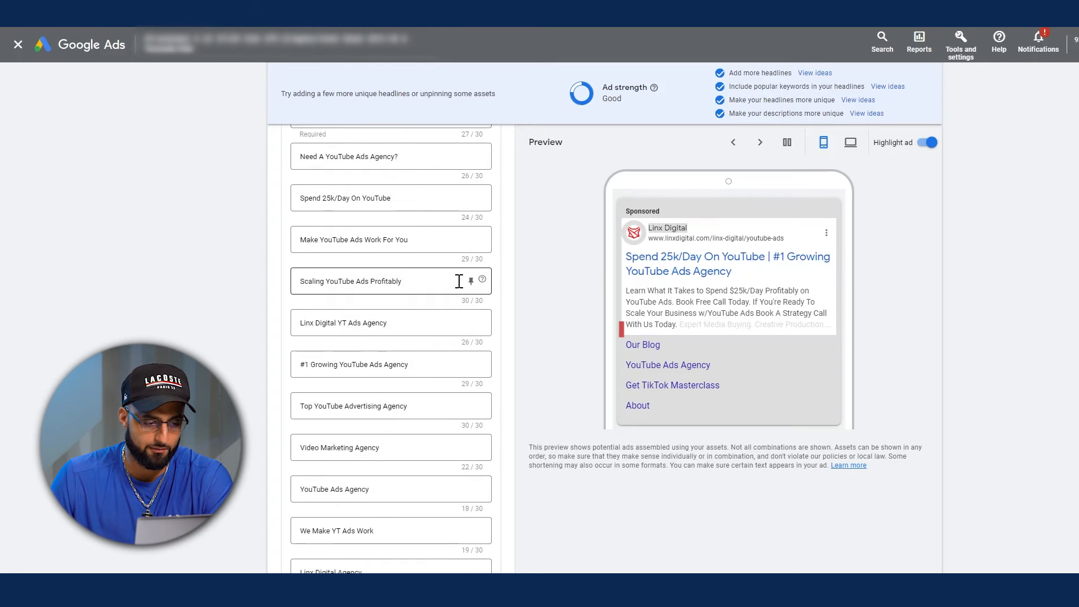
# - View the image asset library for campaign-level images without adding any, and check the account notifications
pyautogui.scroll(-8, 430, 458)
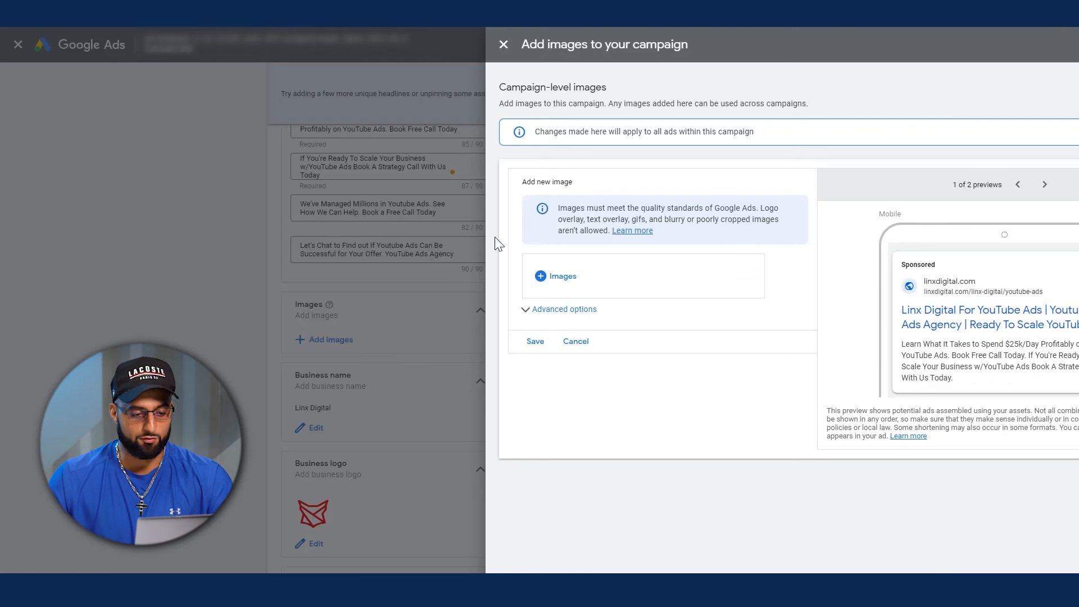
pyautogui.click(559, 277)
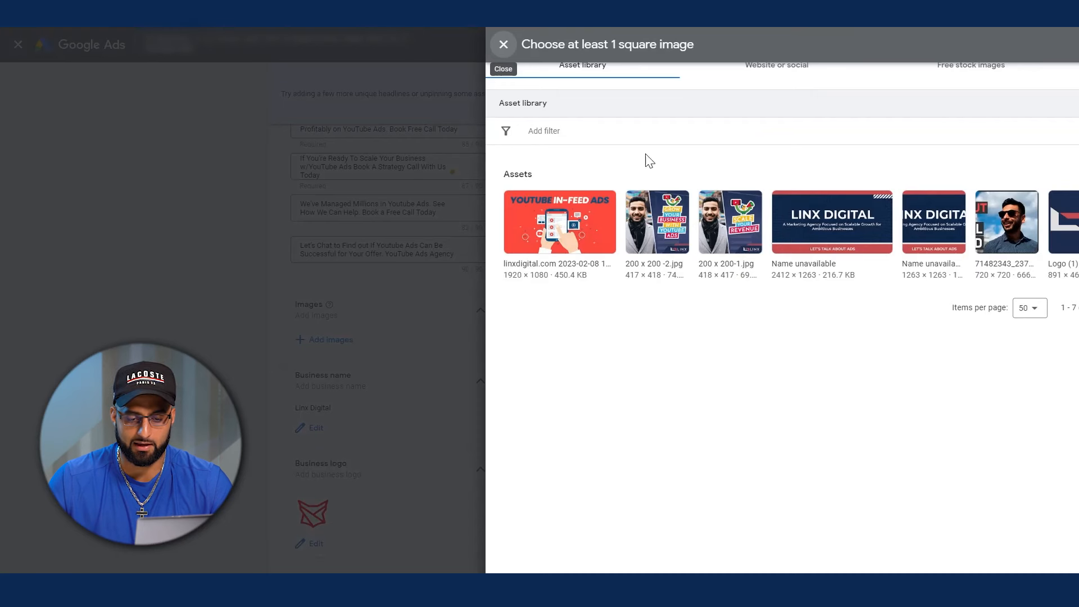
pyautogui.click(502, 45)
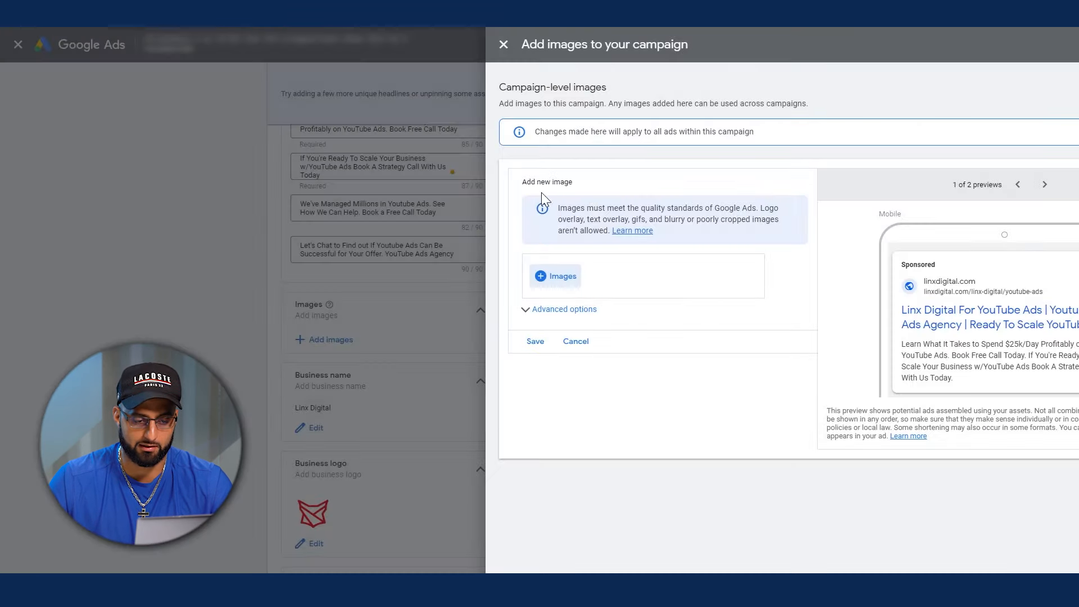
pyautogui.click(503, 44)
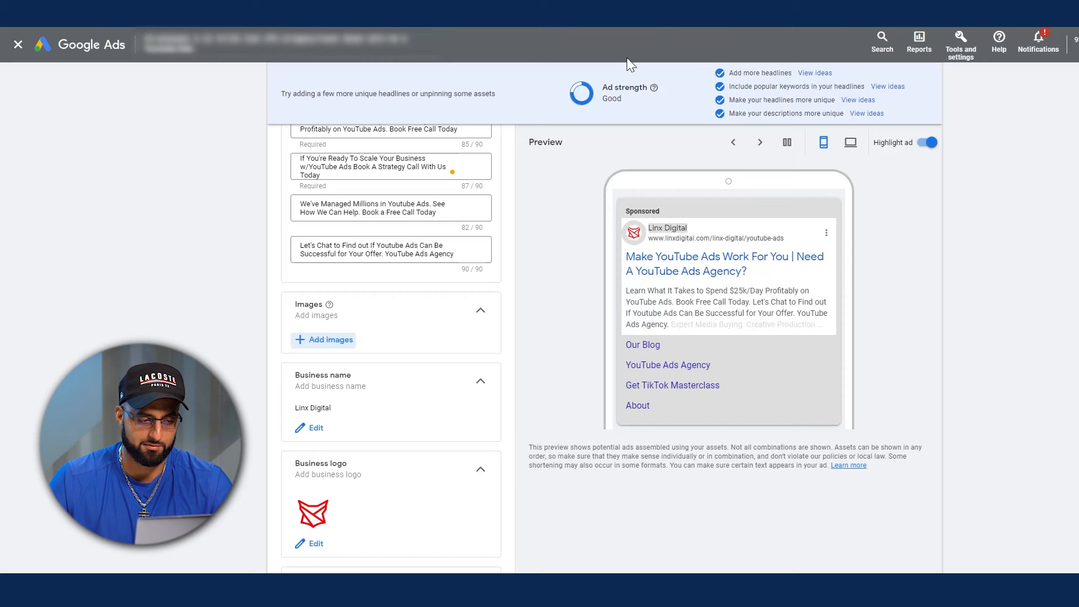
pyautogui.click(1037, 47)
pyautogui.click(541, 443)
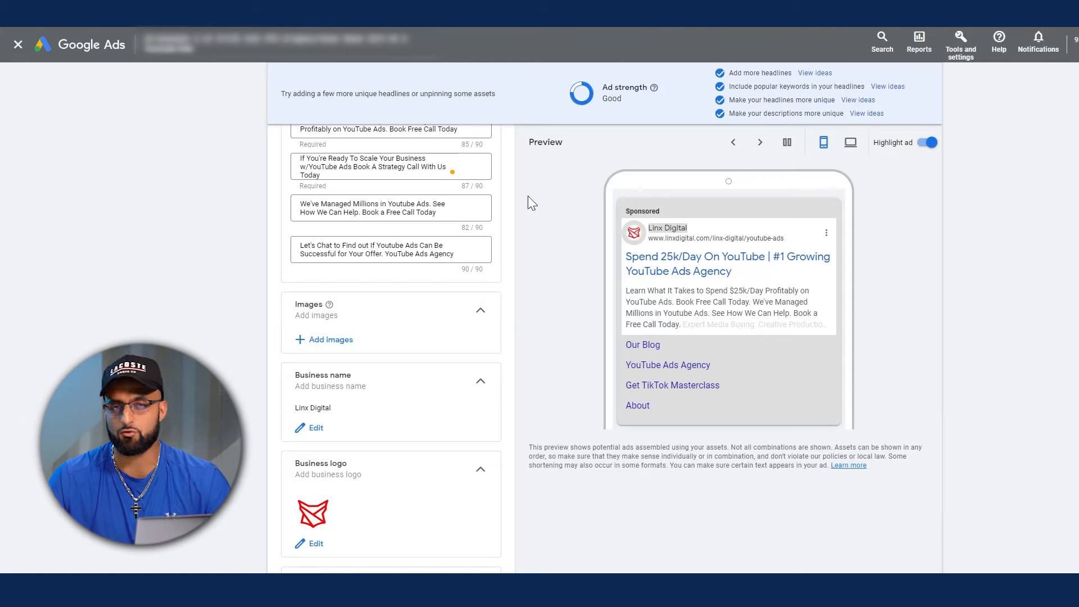
# - Review the campaign-level sitelinks, both available and selected, and close them without changes
pyautogui.scroll(-1, 361, 451)
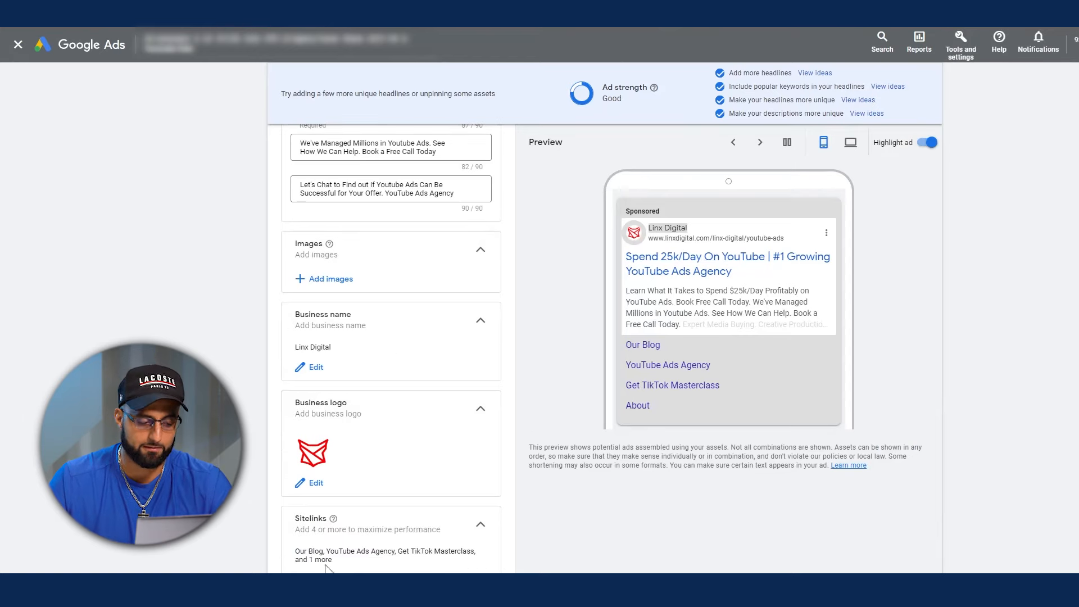
pyautogui.click(363, 568)
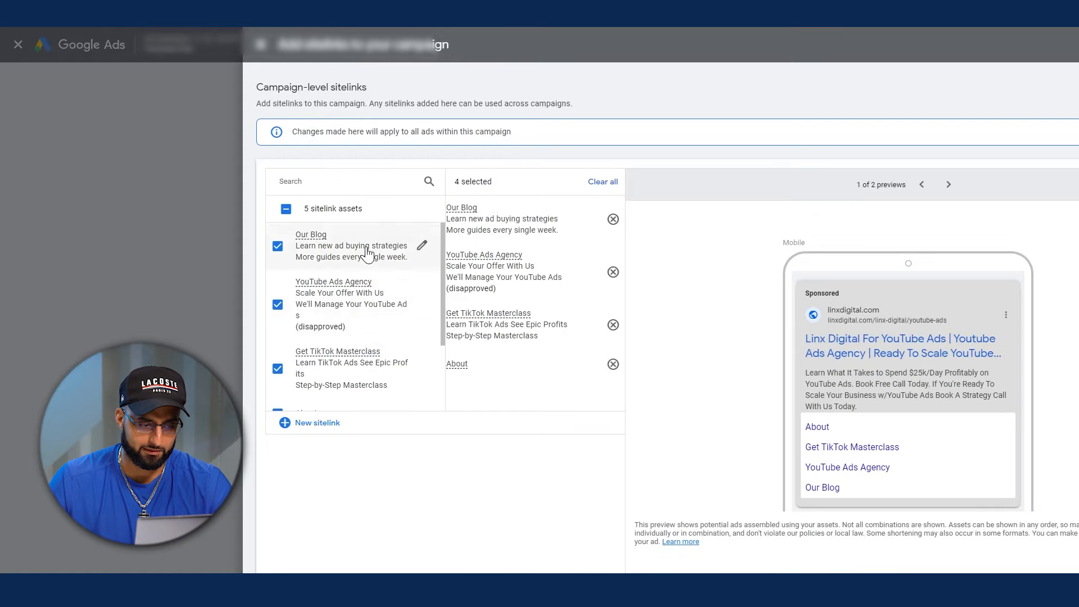
pyautogui.scroll(-2, 421, 360)
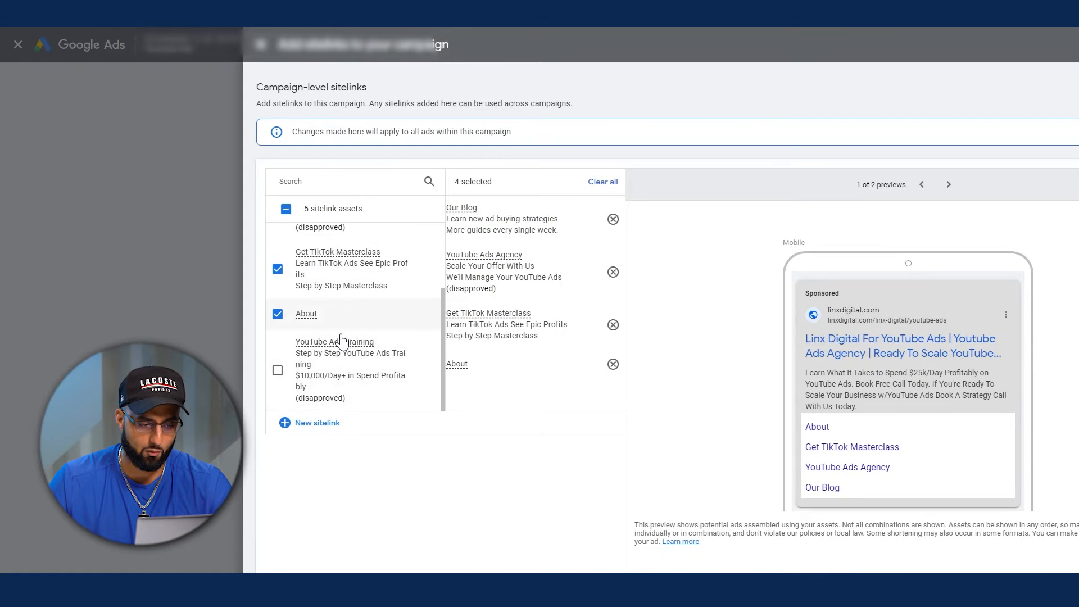
pyautogui.scroll(2, 337, 341)
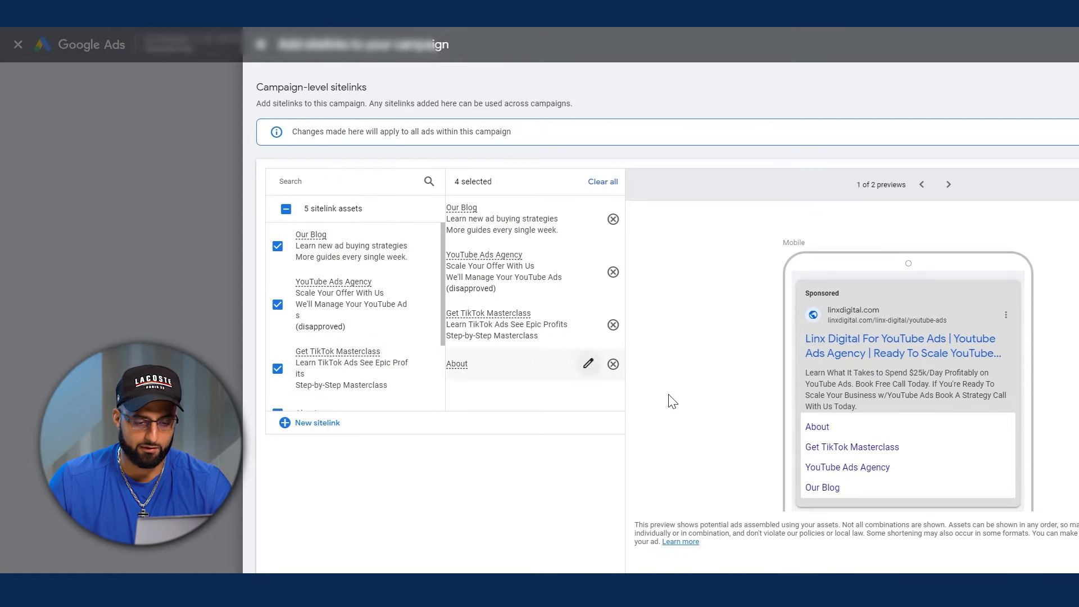
pyautogui.click(257, 49)
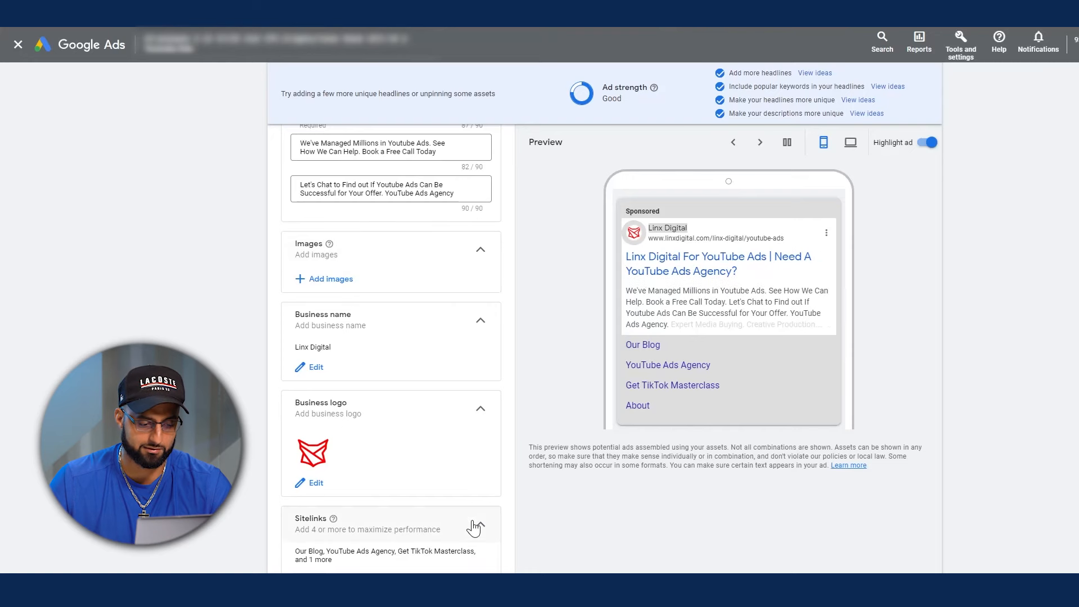
# - Review the whole ad once more, leave the ad editor for the ad group's ads list and expand the Keywords section
pyautogui.scroll(13, 568, 479)
pyautogui.scroll(6, 440, 248)
pyautogui.scroll(-19, 432, 337)
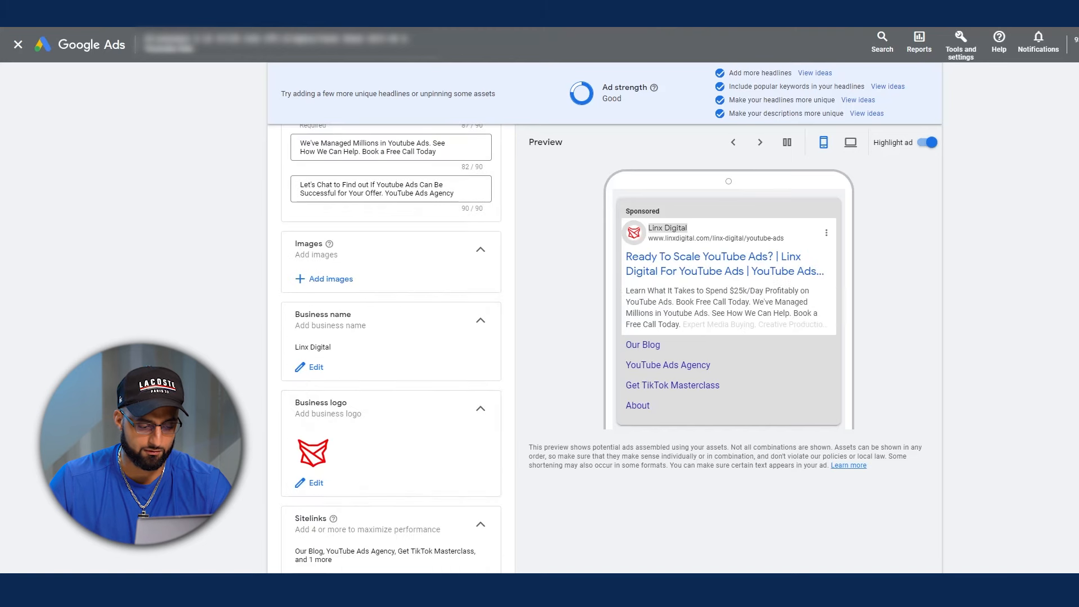
pyautogui.scroll(1, 345, 562)
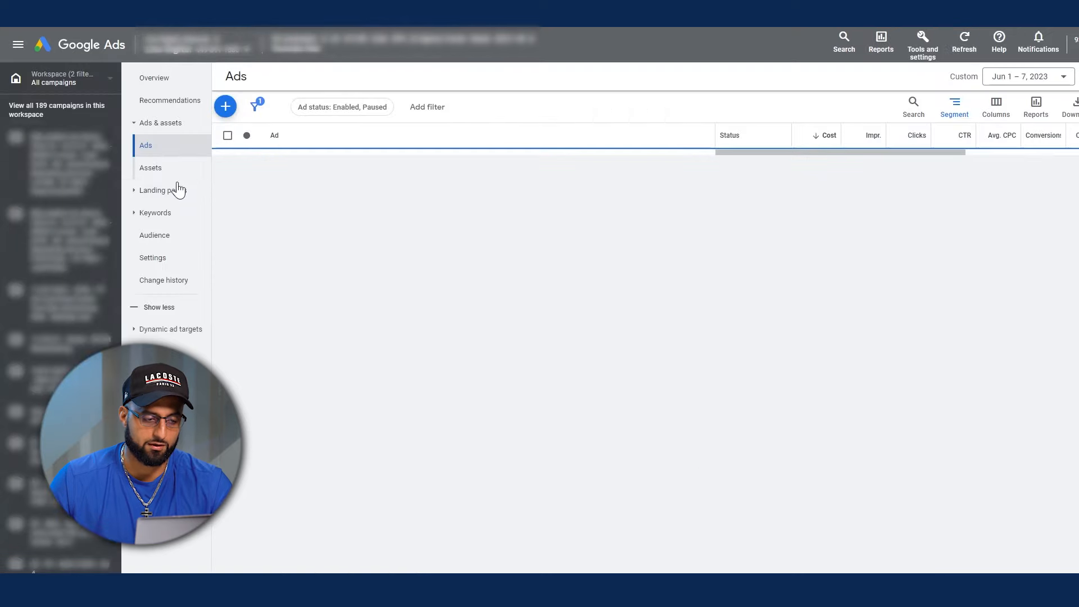
pyautogui.click(155, 216)
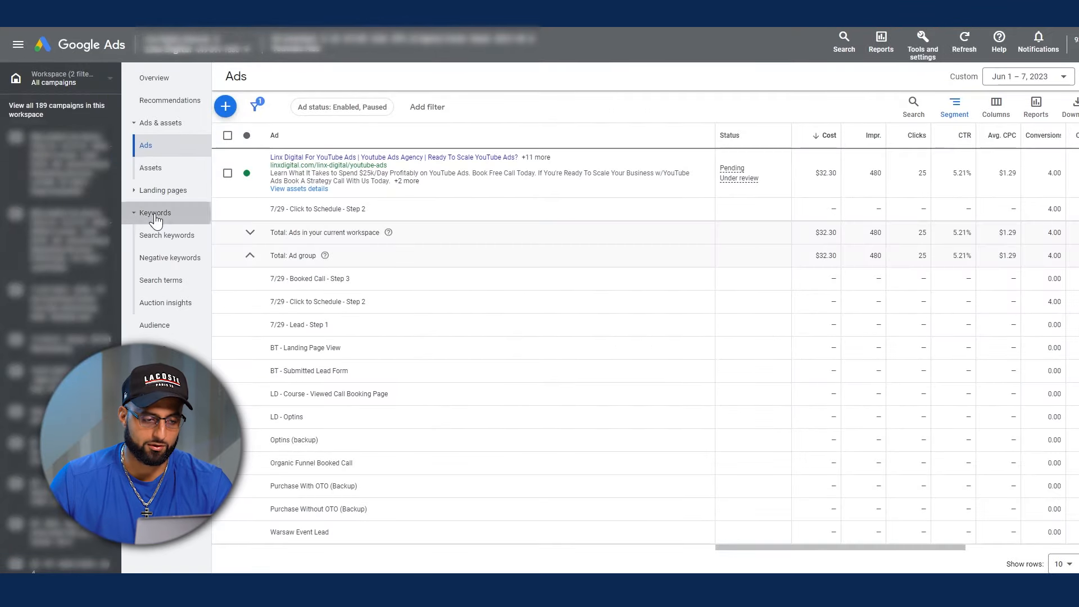